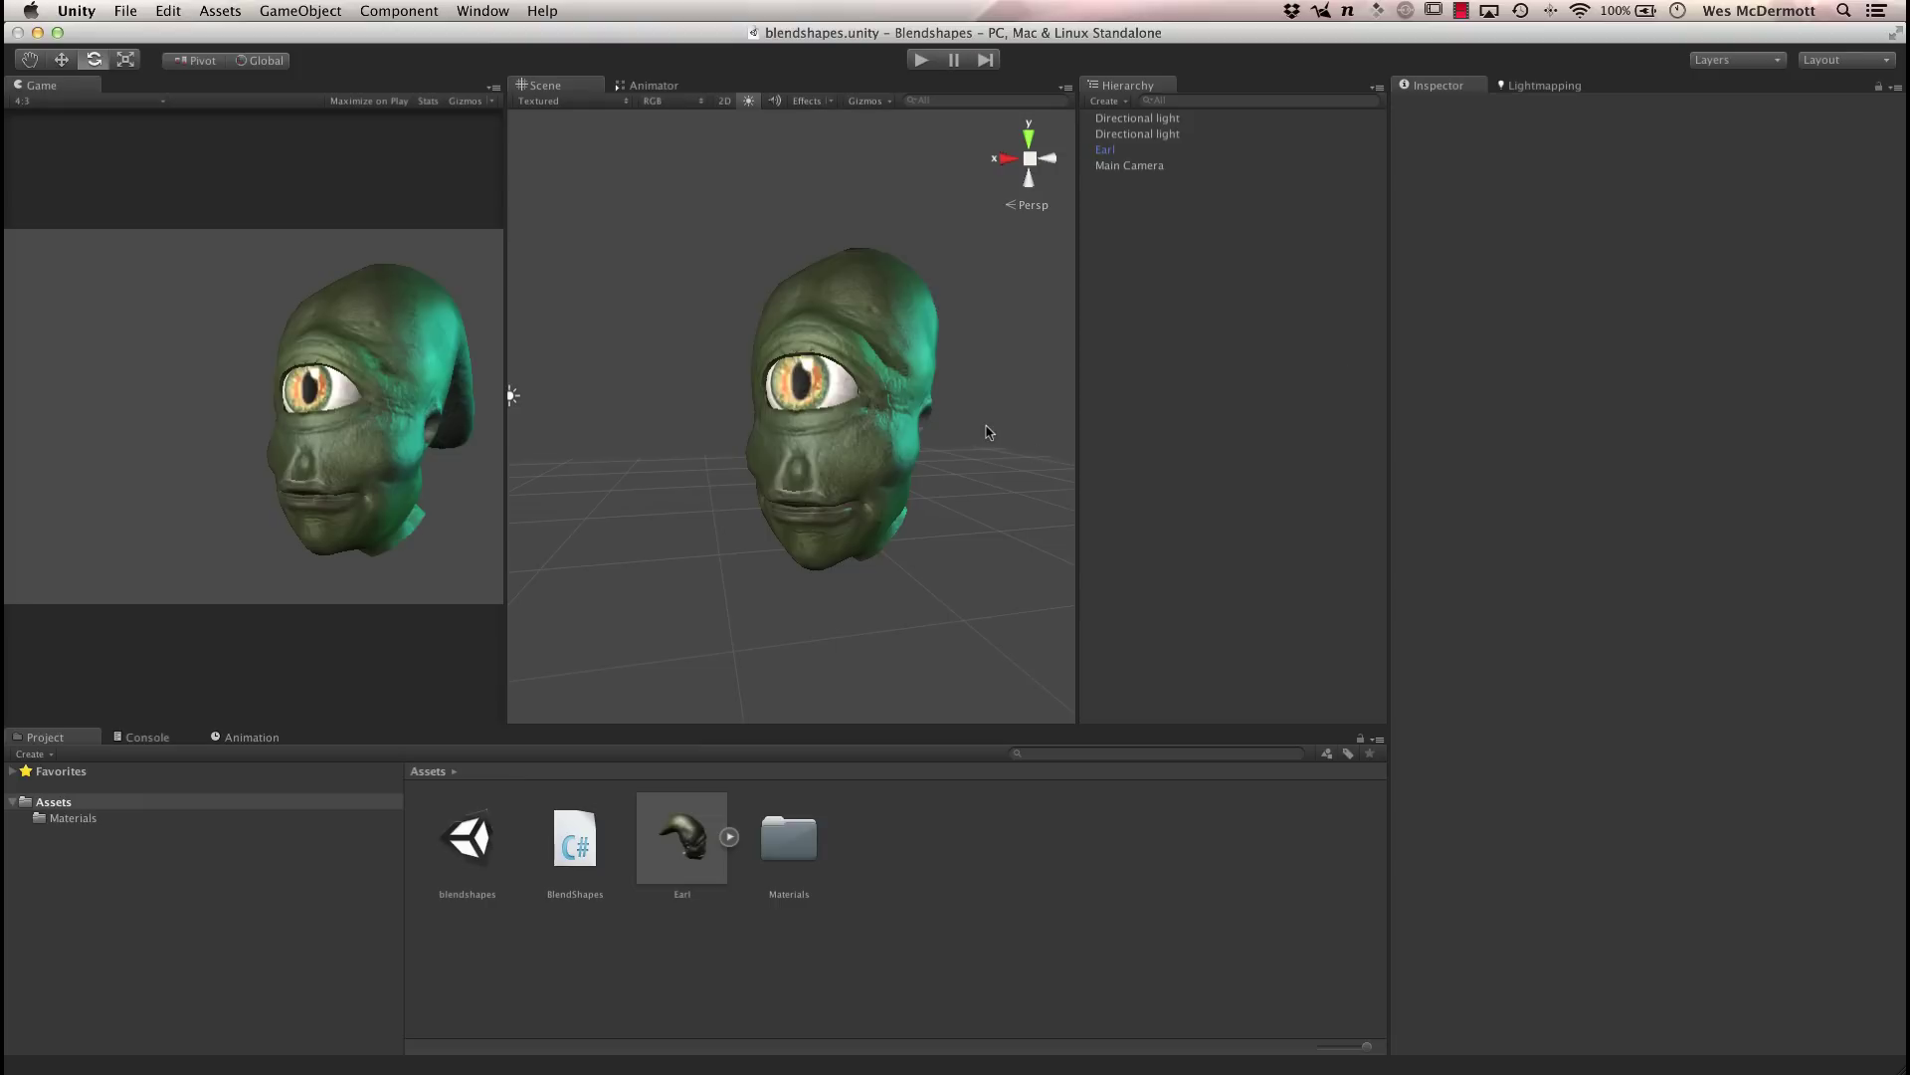
# - Orbit the Scene view around Earl's head and start Play mode
pyautogui.keyDown('alt'); pyautogui.moveTo(985, 430); pyautogui.dragTo(813, 325); pyautogui.keyUp('alt')
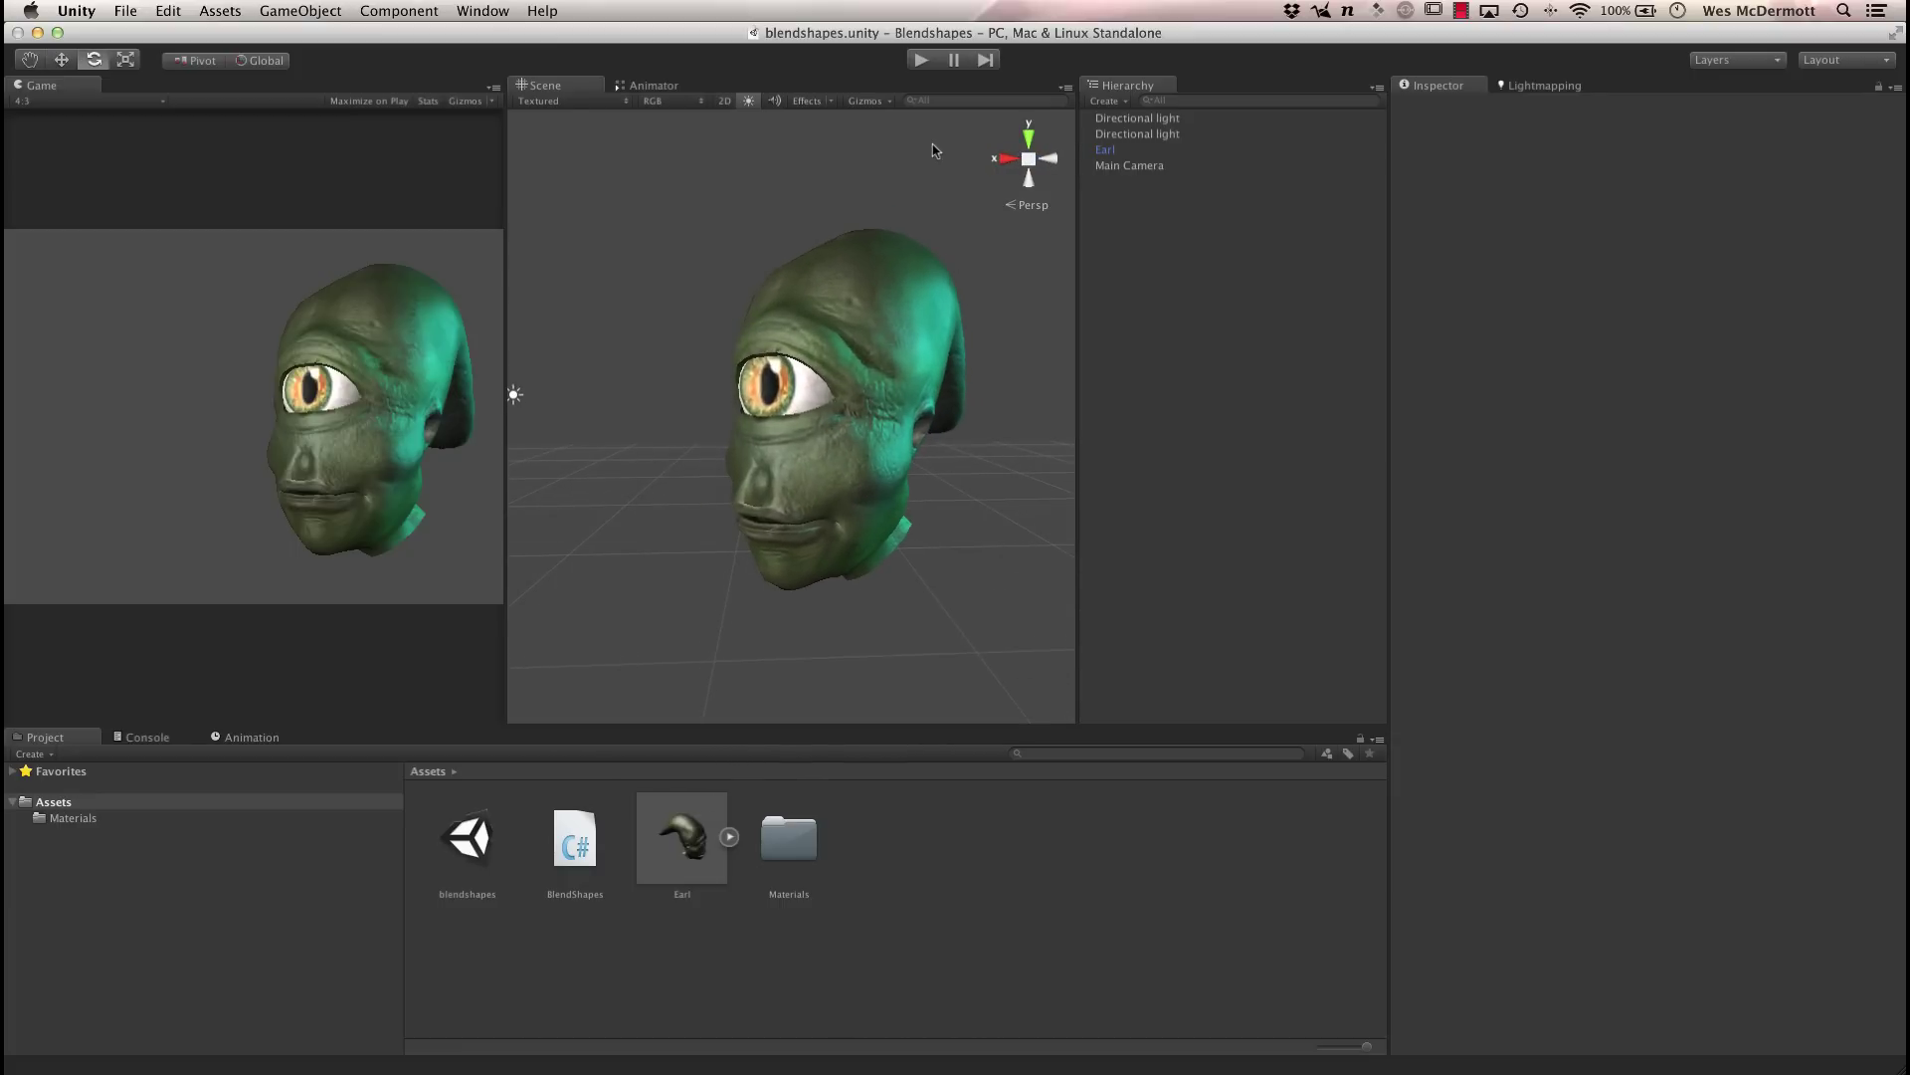
pyautogui.click(921, 59)
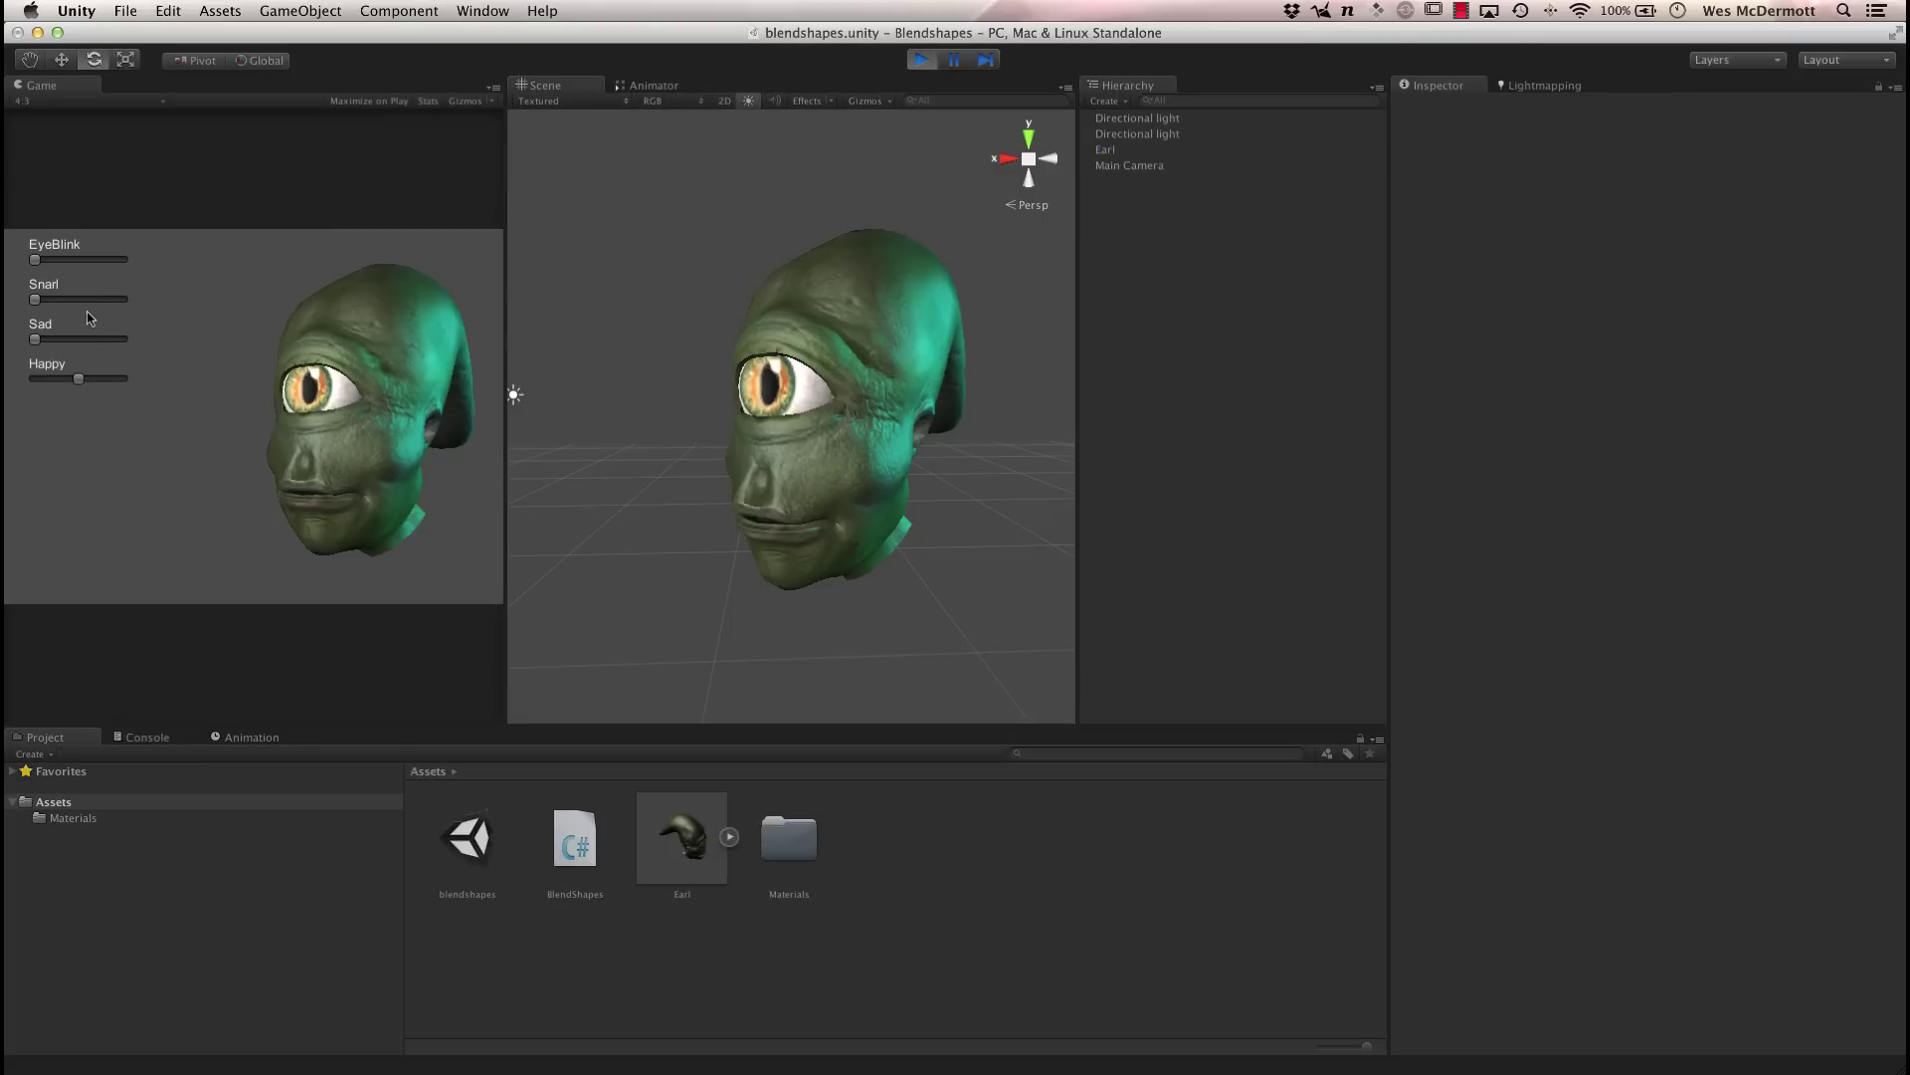
# - Set Earl's Sad slider to about 63.6 for a frowning face, then select Earl in the Hierarchy
pyautogui.moveTo(36, 339); pyautogui.dragTo(8, 375)
pyautogui.keyDown('alt'); pyautogui.moveTo(944, 566); pyautogui.dragTo(816, 484); pyautogui.keyUp('alt')
pyautogui.click(1108, 151)
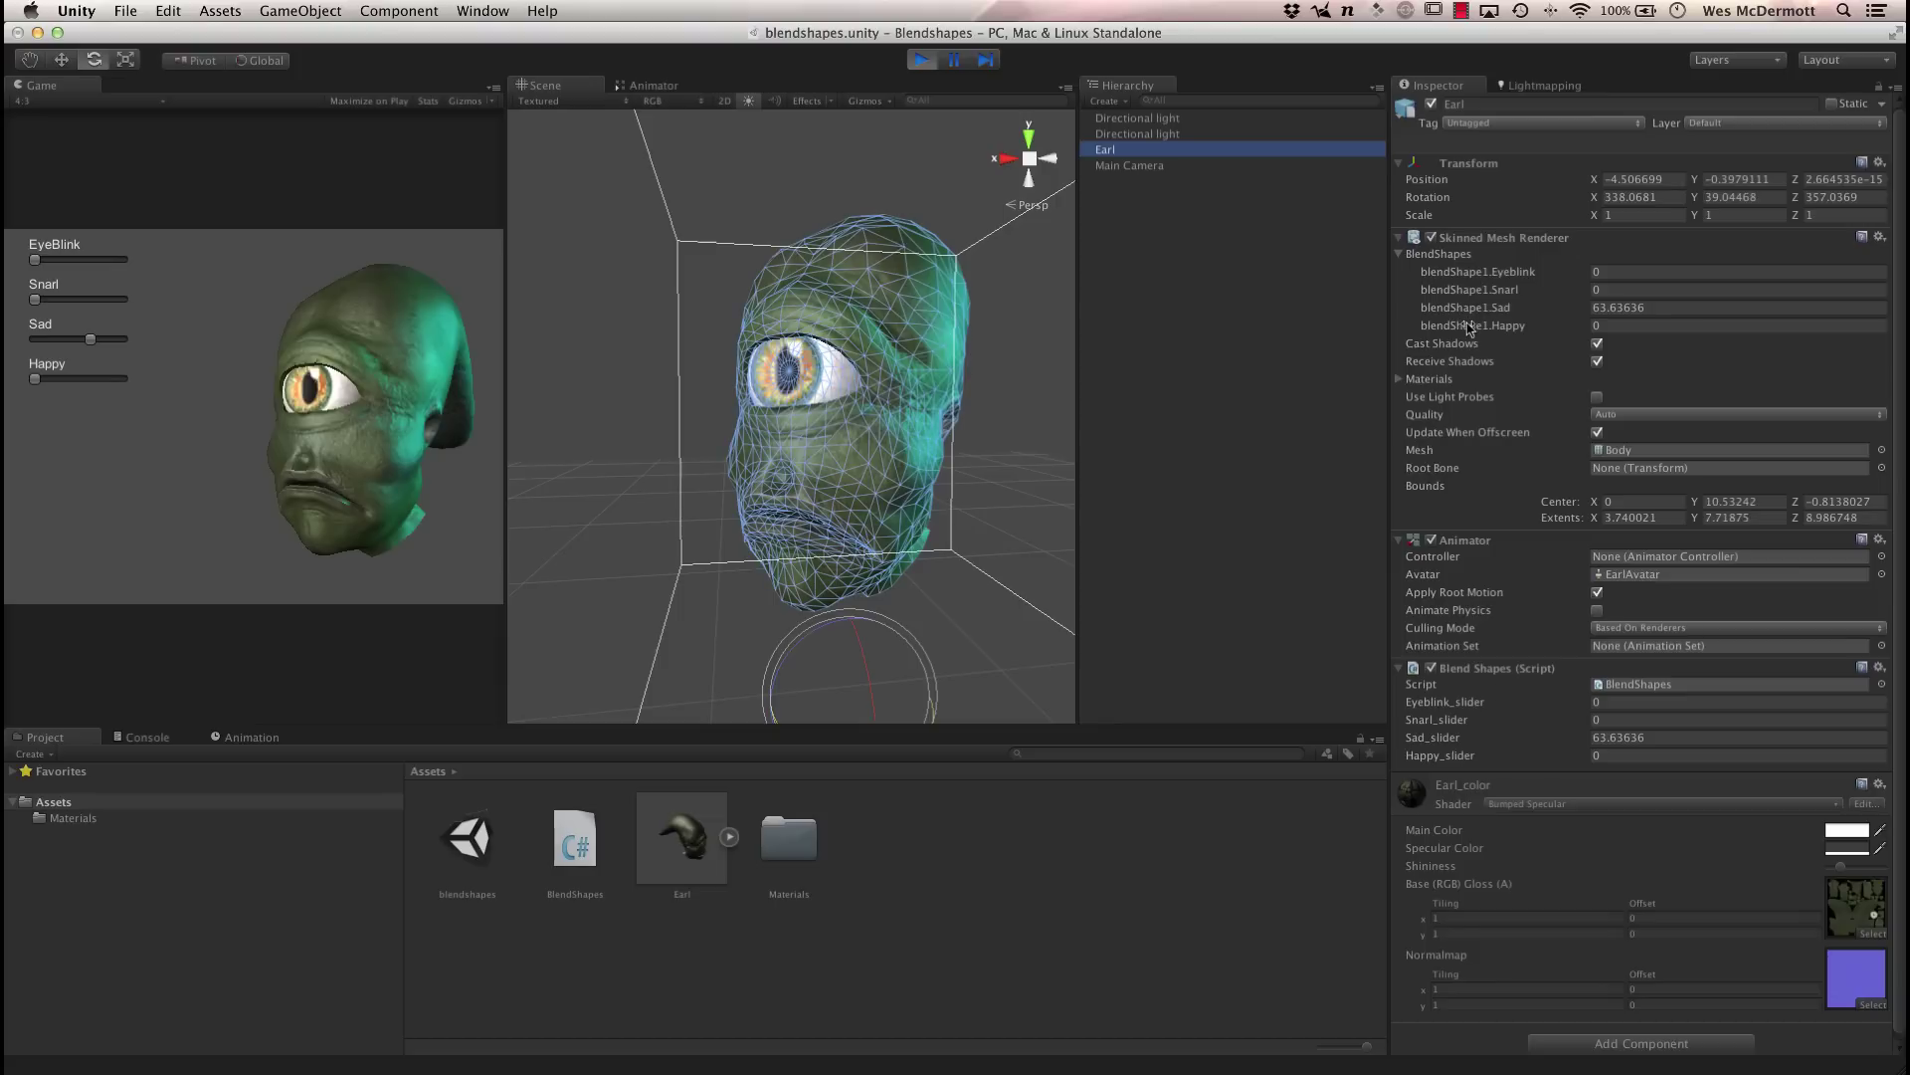
# - Try the Snarl, EyeBlink and Sad sliders, leaving Snarl at 5.68 and Sad at 0
pyautogui.moveTo(34, 298); pyautogui.dragTo(170, 312)
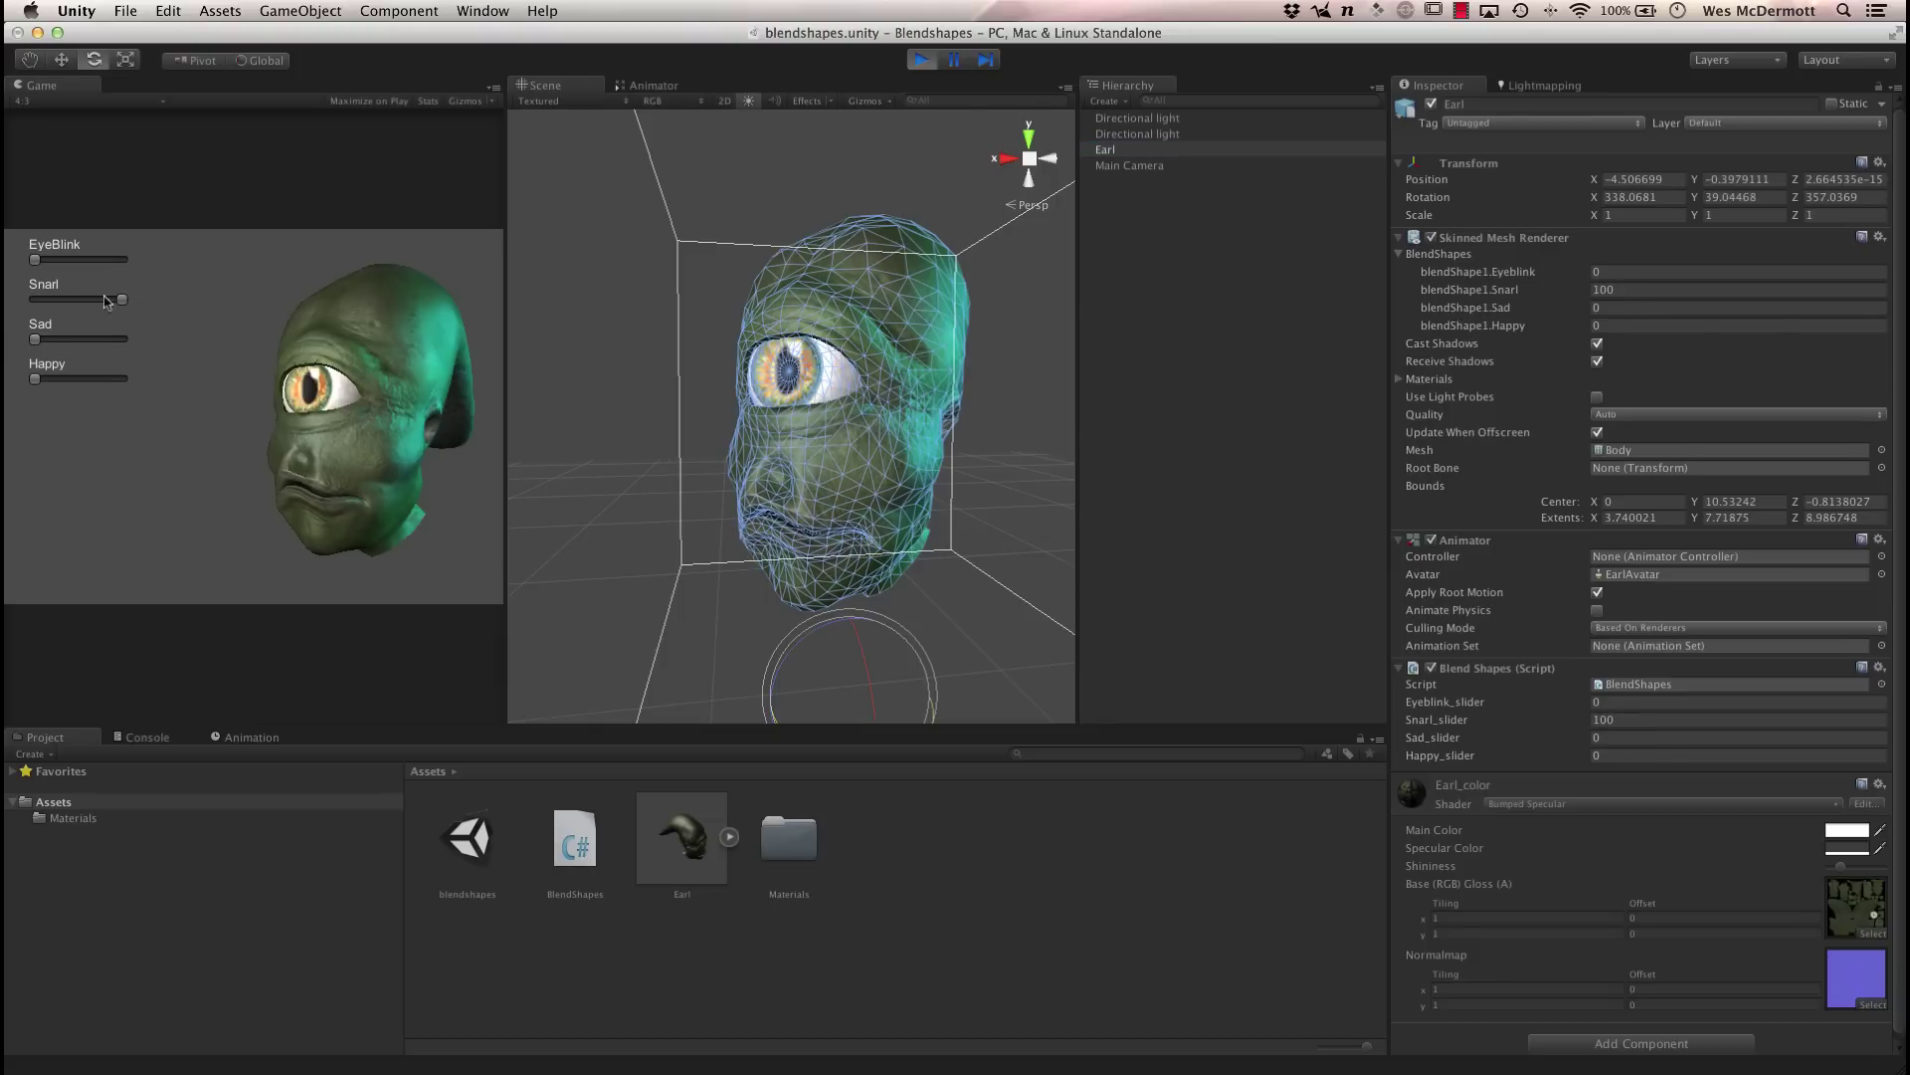
pyautogui.moveTo(40, 262); pyautogui.dragTo(43, 350)
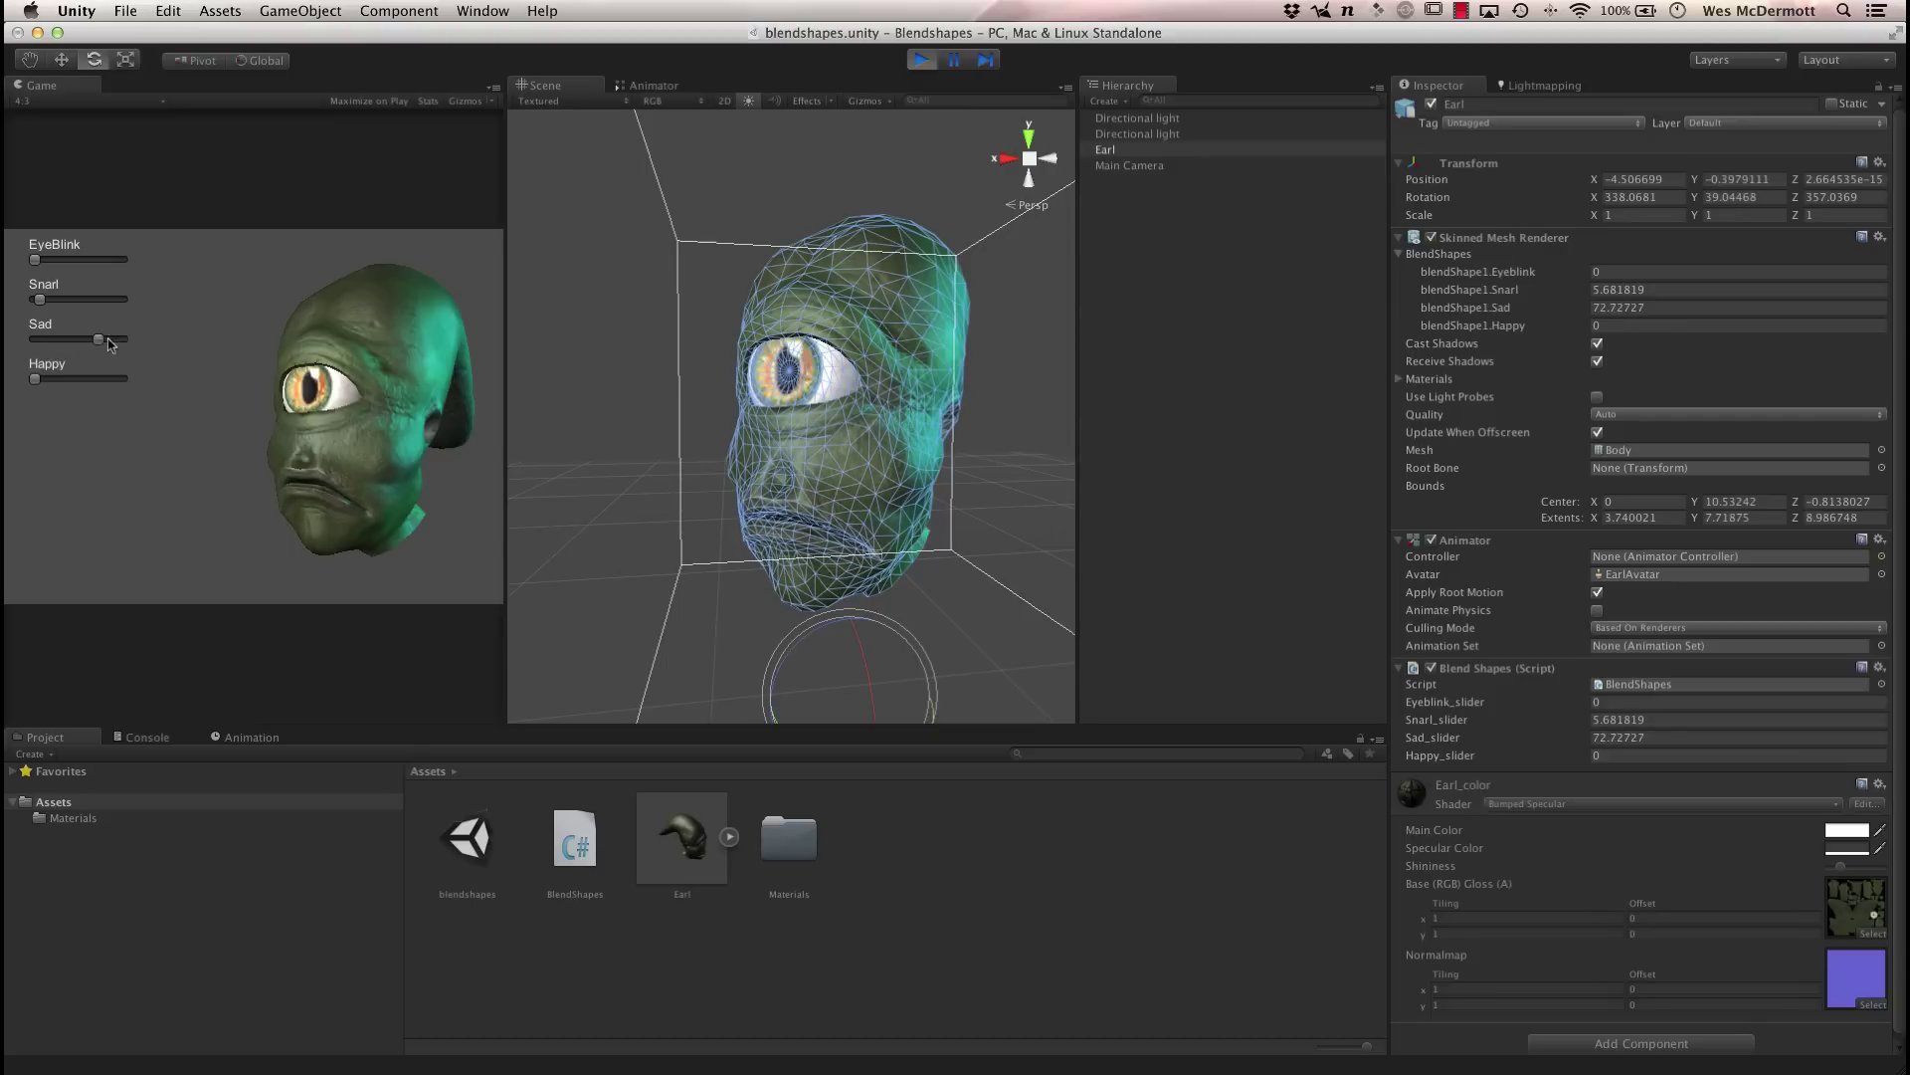
pyautogui.moveTo(35, 260)
pyautogui.mouseDown()
pyautogui.moveTo(119, 261)
pyautogui.moveTo(31, 263)
pyautogui.mouseUp()
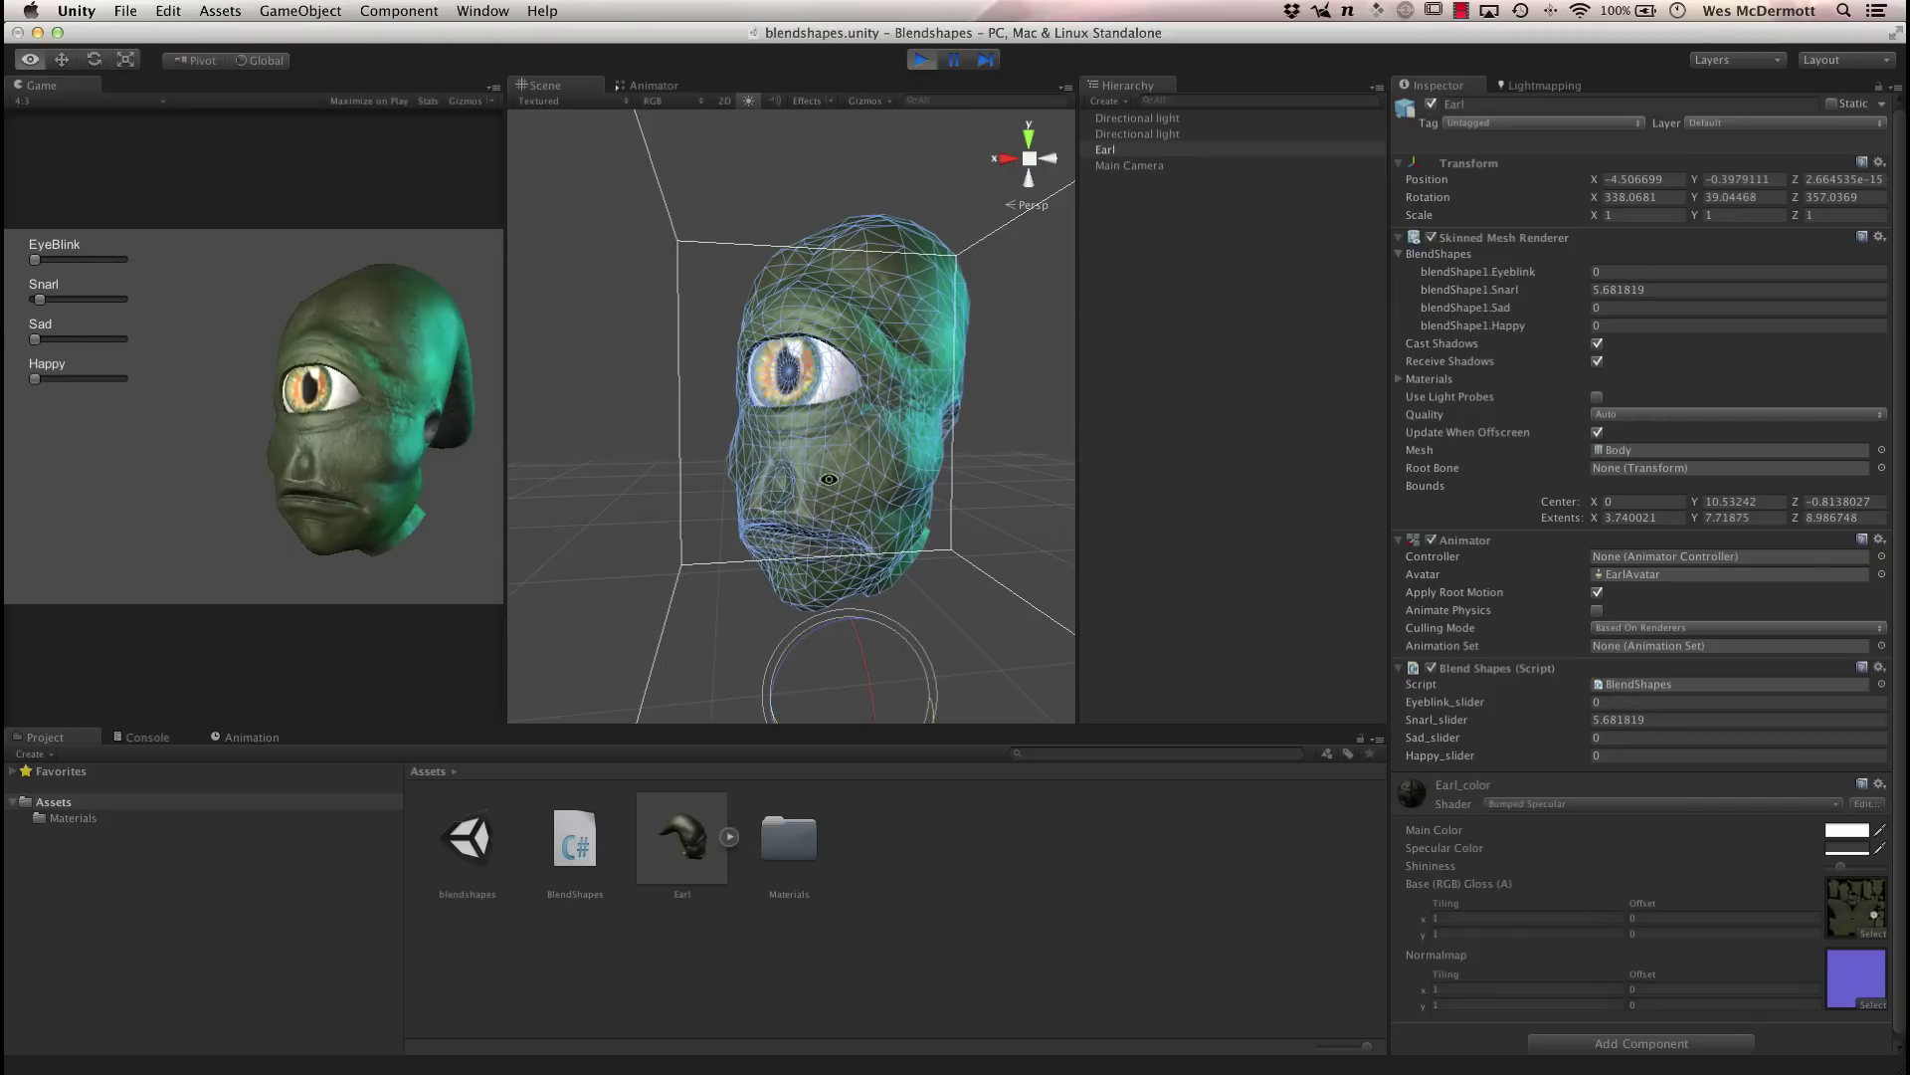
pyautogui.keyDown('alt'); pyautogui.moveTo(837, 485); pyautogui.dragTo(749, 475); pyautogui.keyUp('alt')
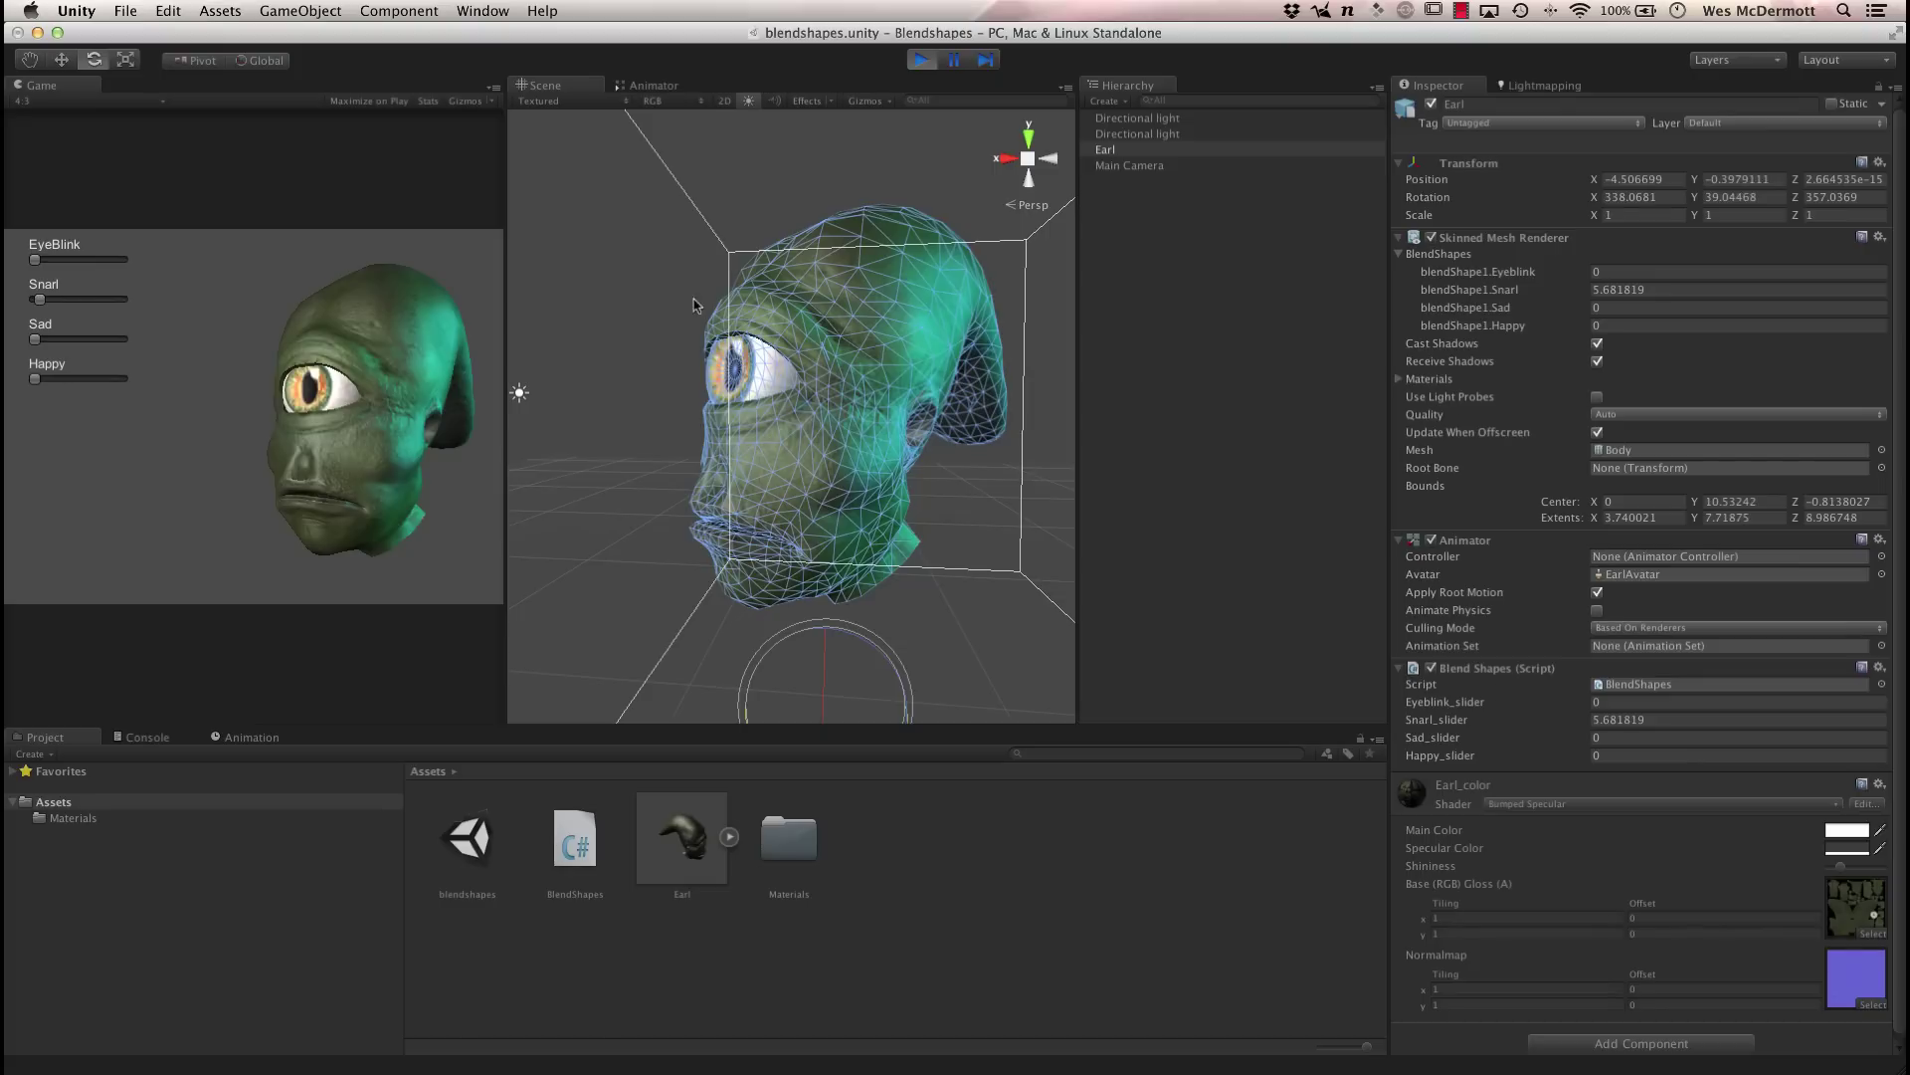
# - Stop Play mode, deselect Earl and orbit around his neutral head
pyautogui.click(930, 61)
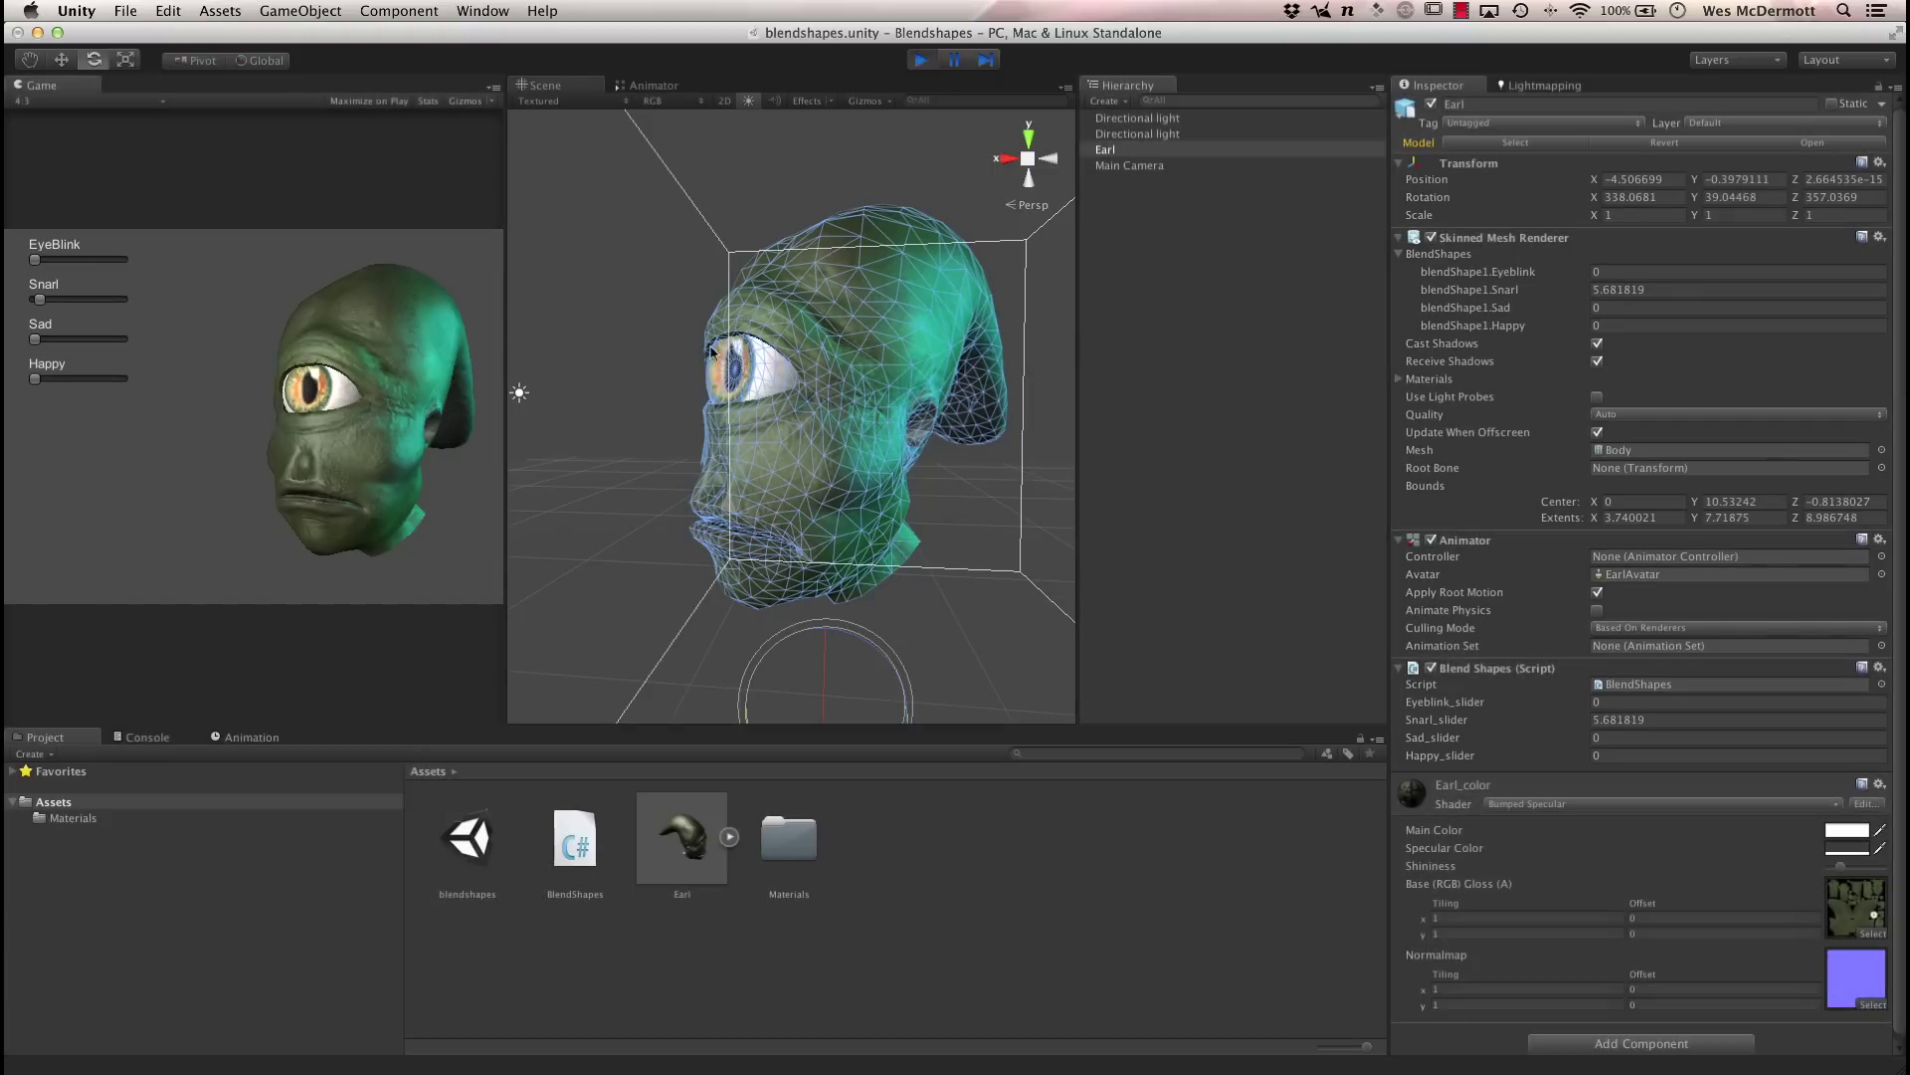
pyautogui.click(654, 334)
pyautogui.keyDown('alt'); pyautogui.moveTo(781, 453); pyautogui.dragTo(962, 382); pyautogui.keyUp('alt')
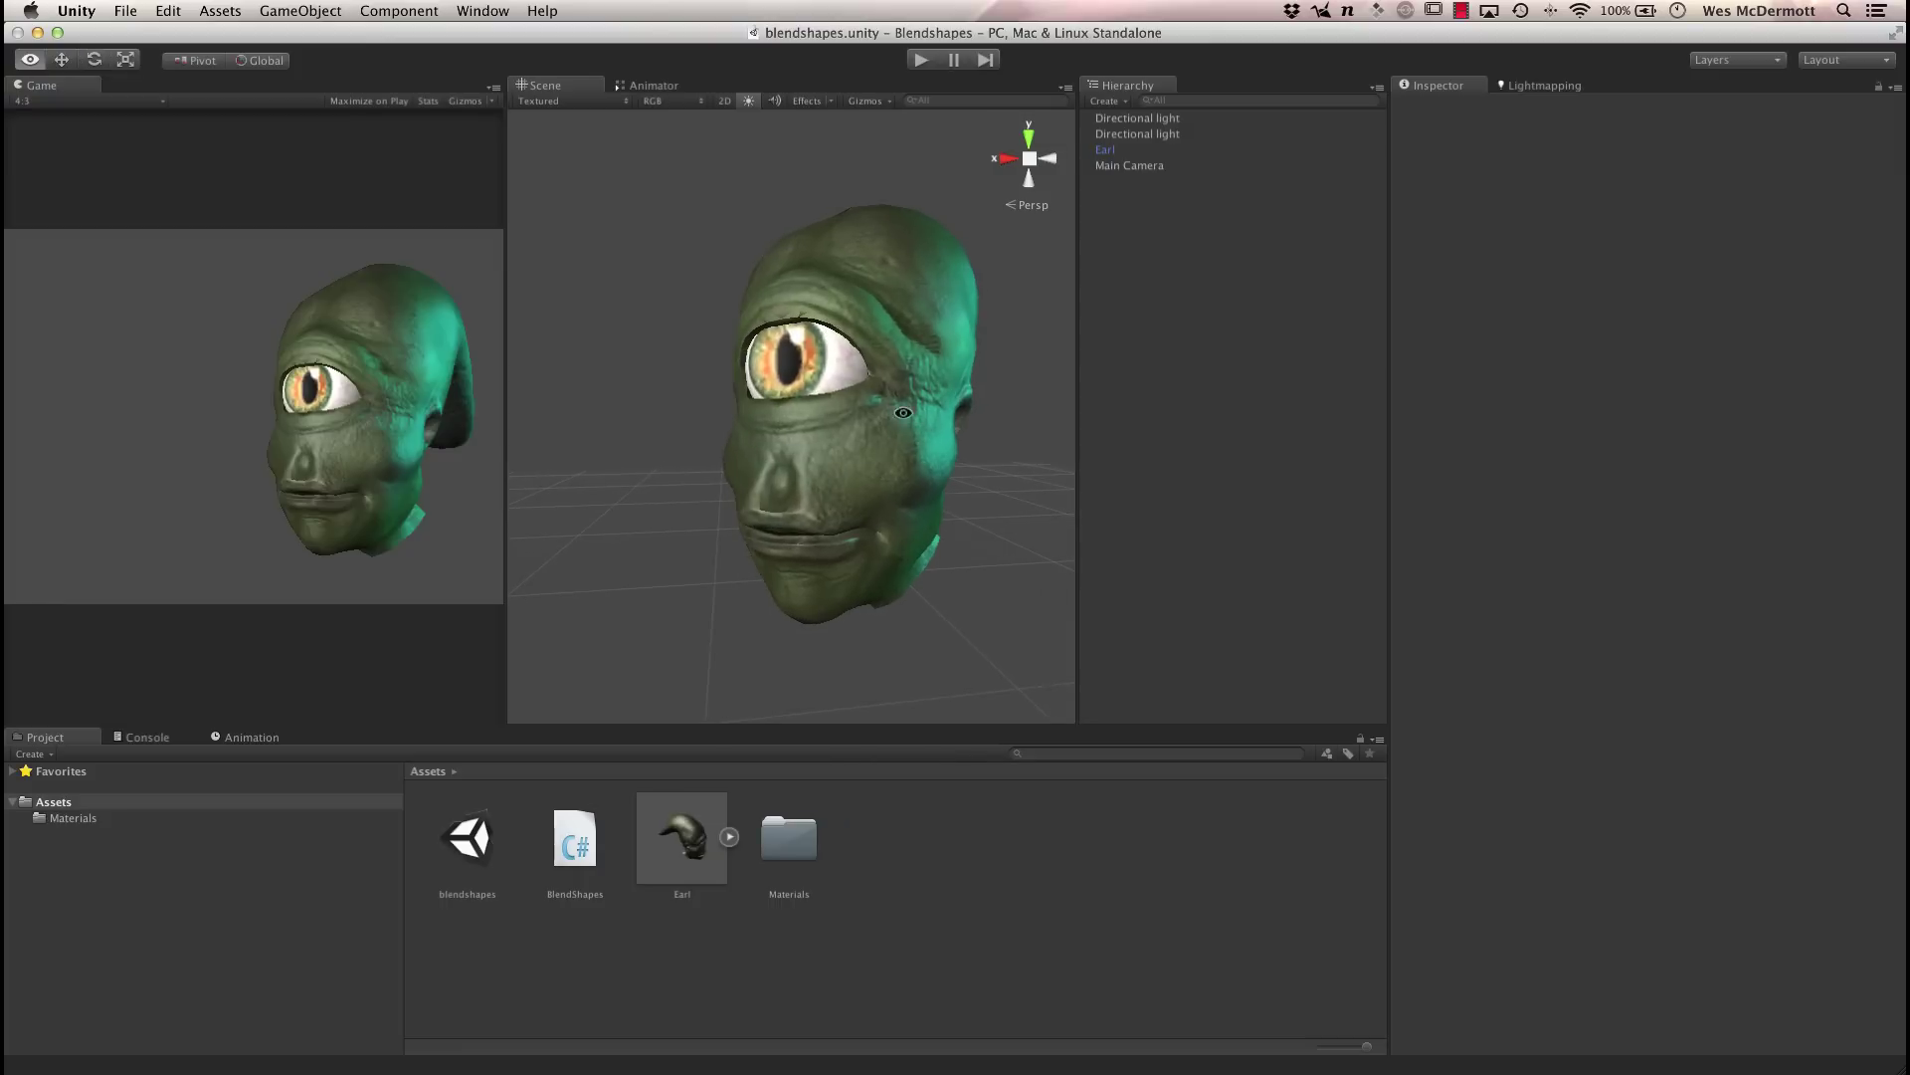
pyautogui.keyDown('alt'); pyautogui.moveTo(825, 338); pyautogui.dragTo(900, 342); pyautogui.keyUp('alt')
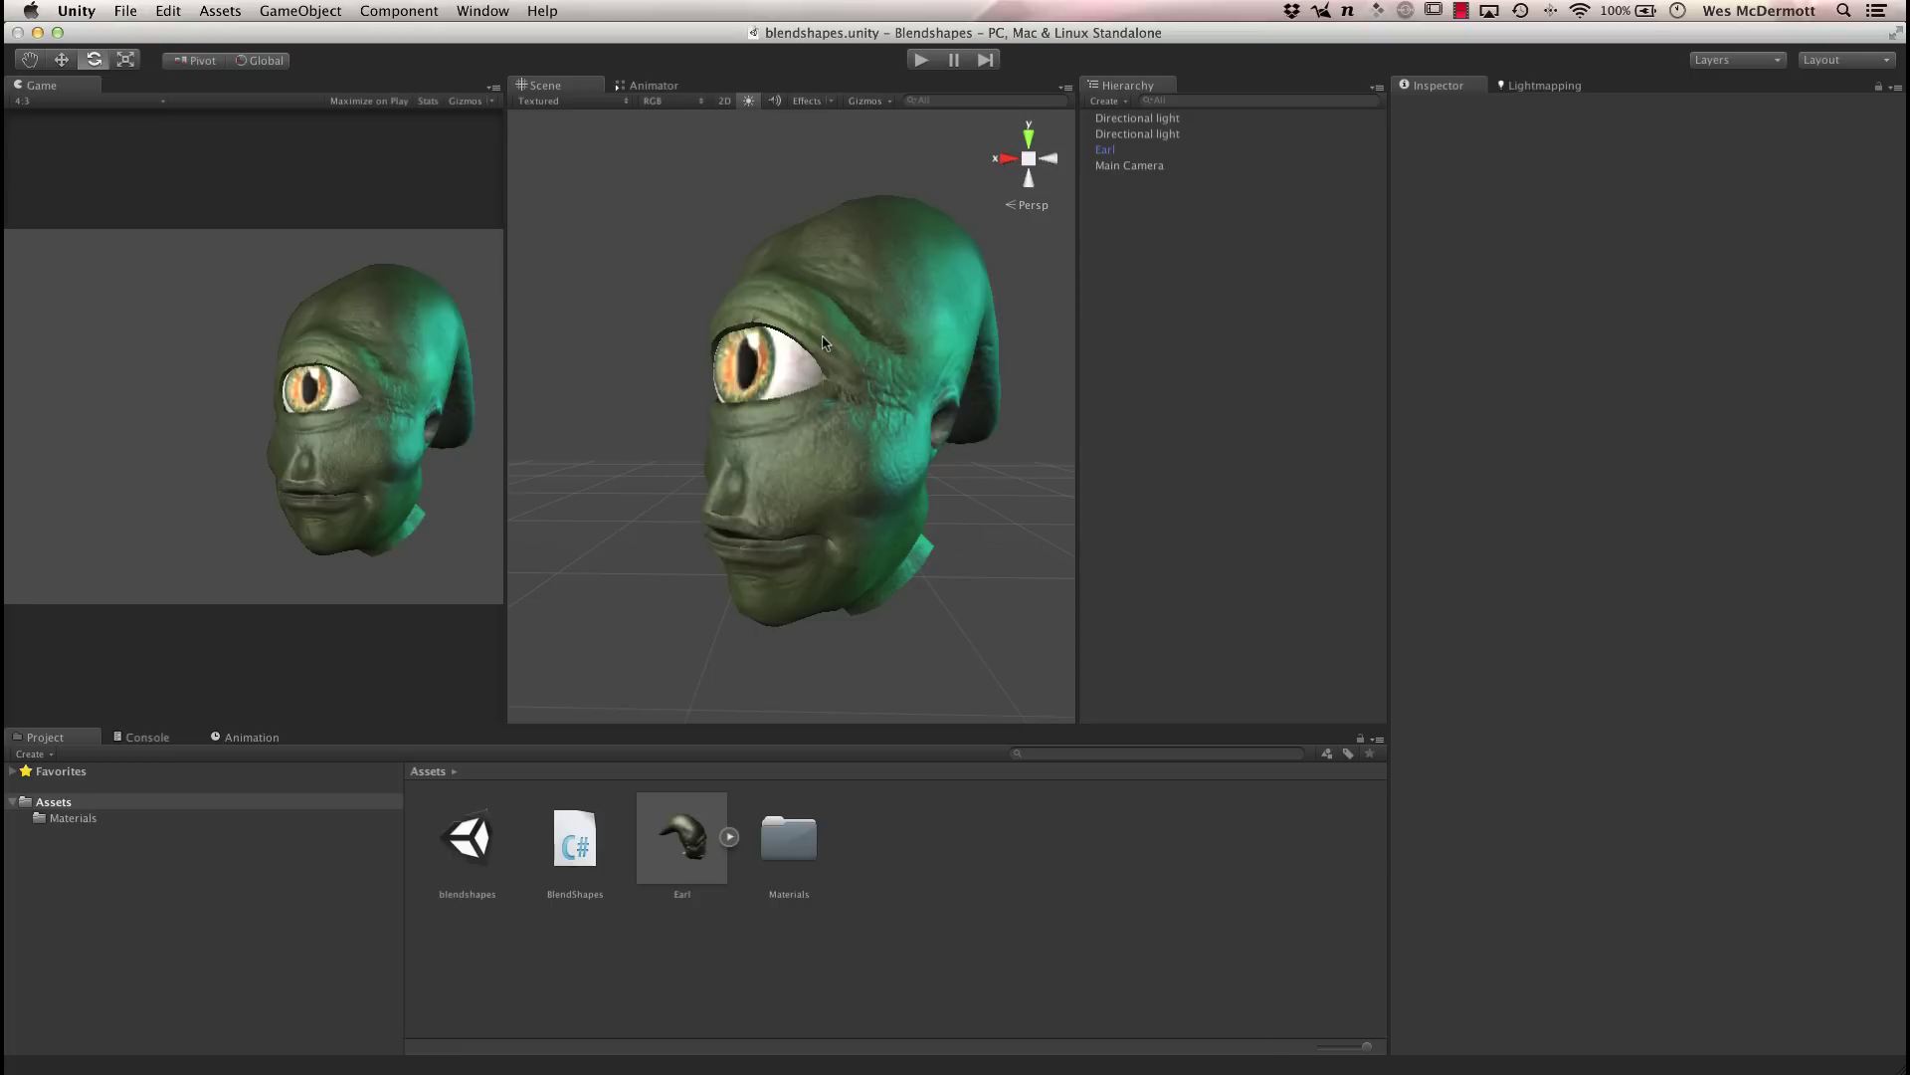
pyautogui.keyDown('alt'); pyautogui.moveTo(858, 449); pyautogui.dragTo(783, 430); pyautogui.keyUp('alt')
# - Switch to Maya and select each of the five heads in turn to check their names
pyautogui.press('super+Tab')
pyautogui.press('super+Tab')
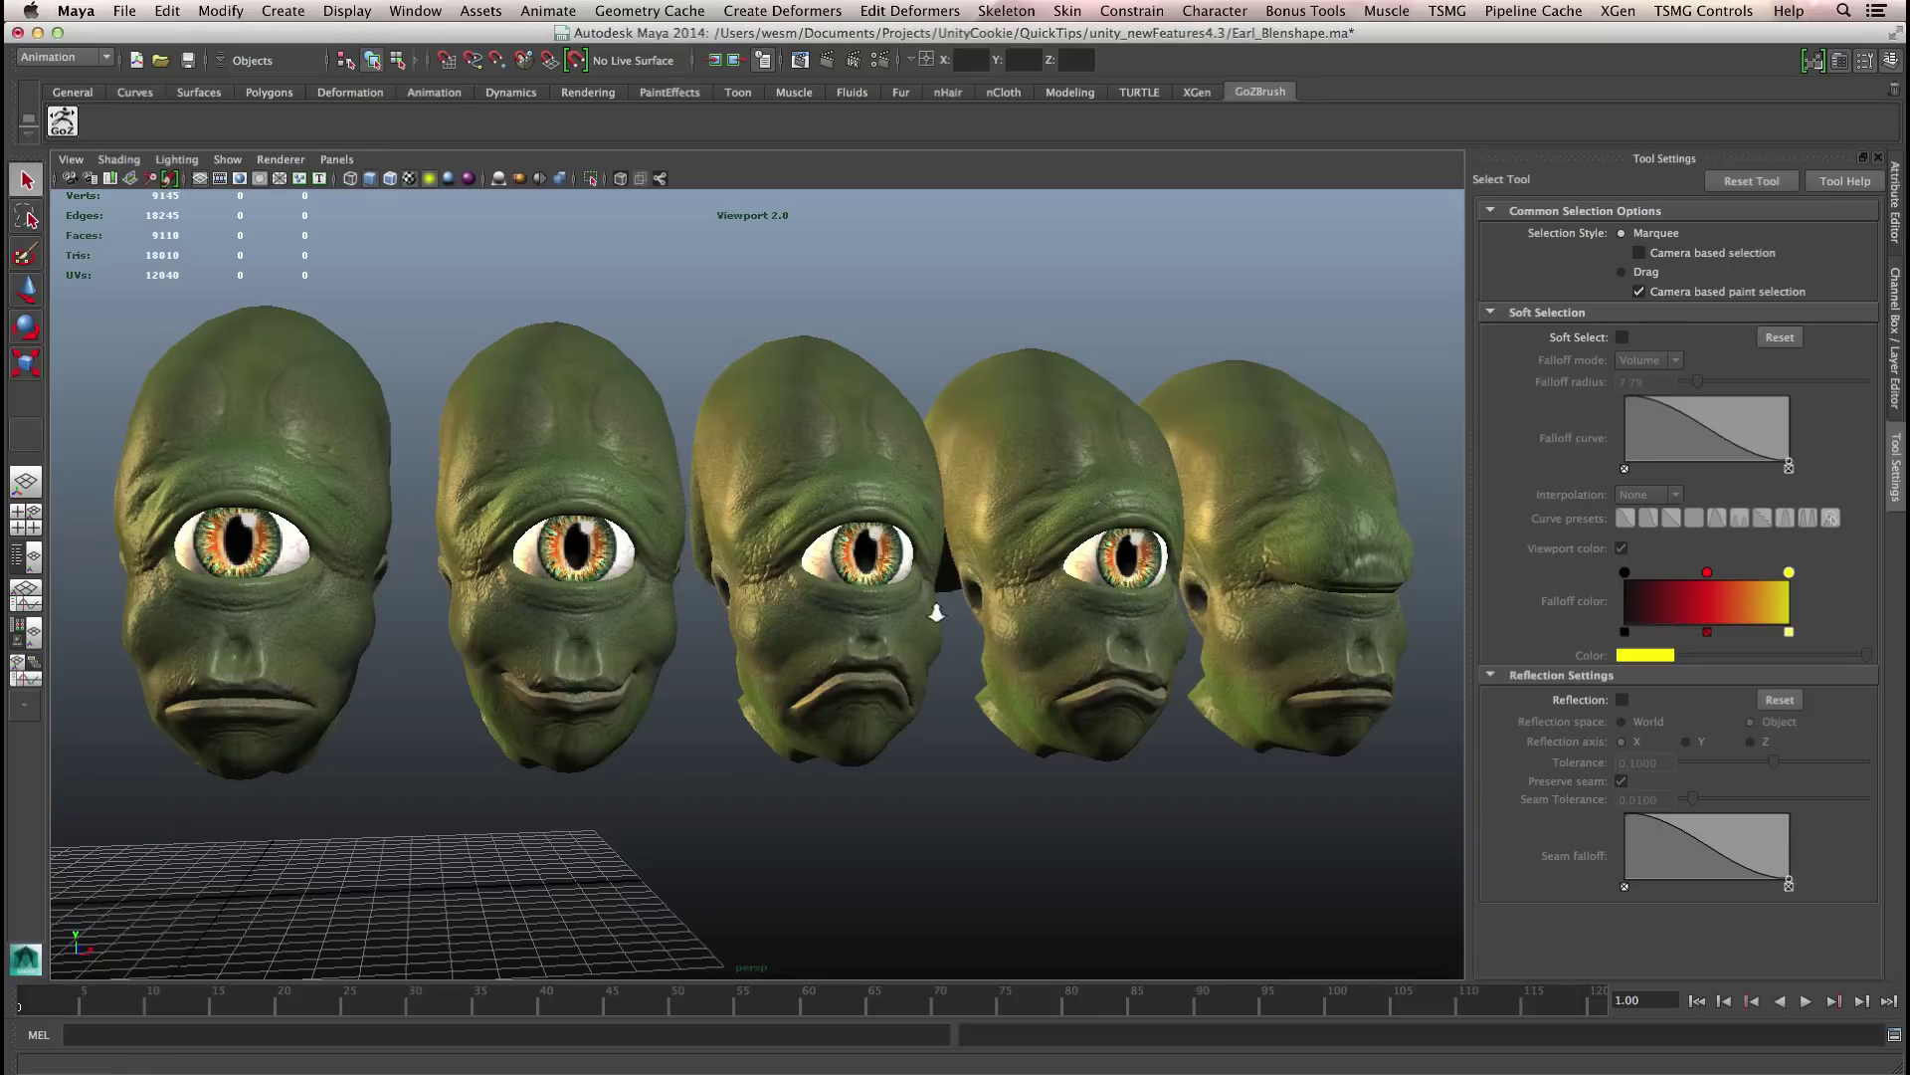
pyautogui.keyDown('alt'); pyautogui.moveTo(936, 613); pyautogui.dragTo(744, 588); pyautogui.keyUp('alt')
pyautogui.click(413, 445)
pyautogui.keyDown('alt'); pyautogui.moveTo(503, 557); pyautogui.dragTo(628, 449); pyautogui.keyUp('alt')
pyautogui.click(657, 441)
pyautogui.click(852, 433)
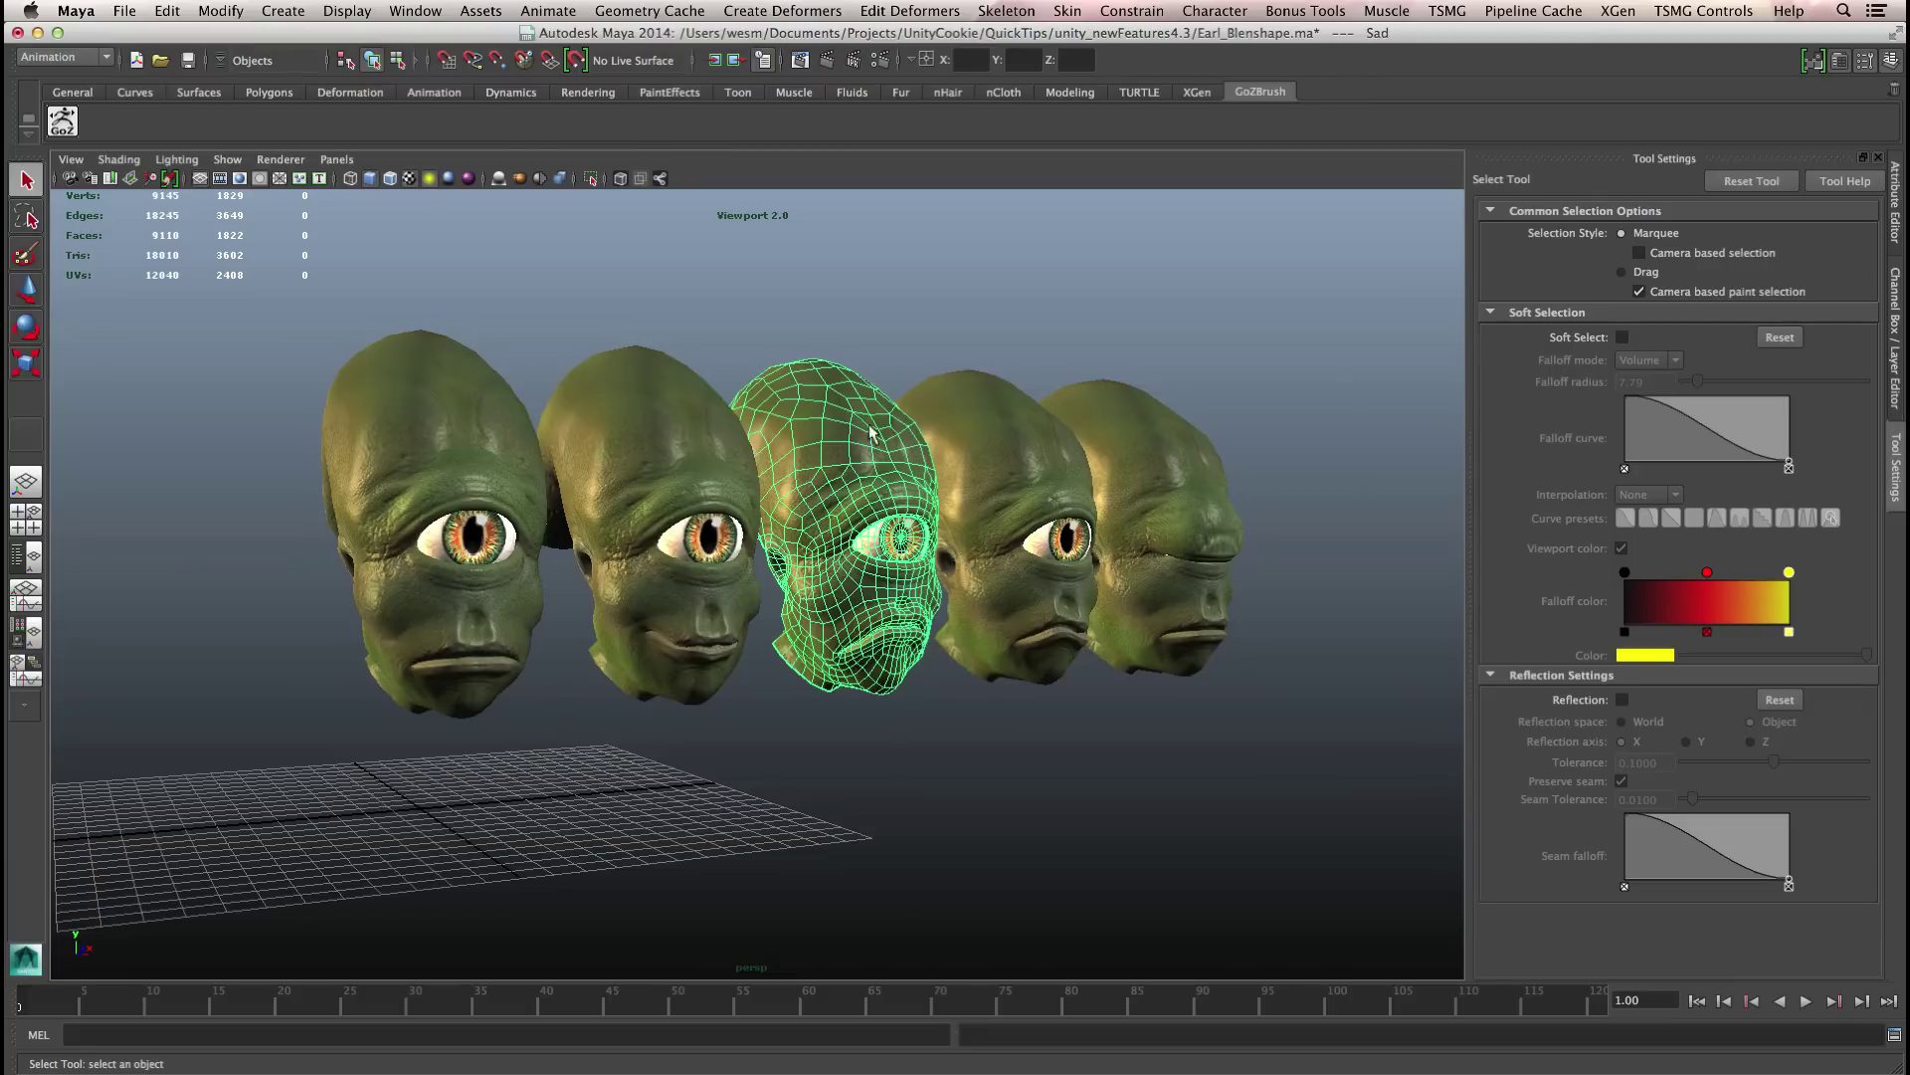
pyautogui.click(988, 435)
pyautogui.click(1142, 438)
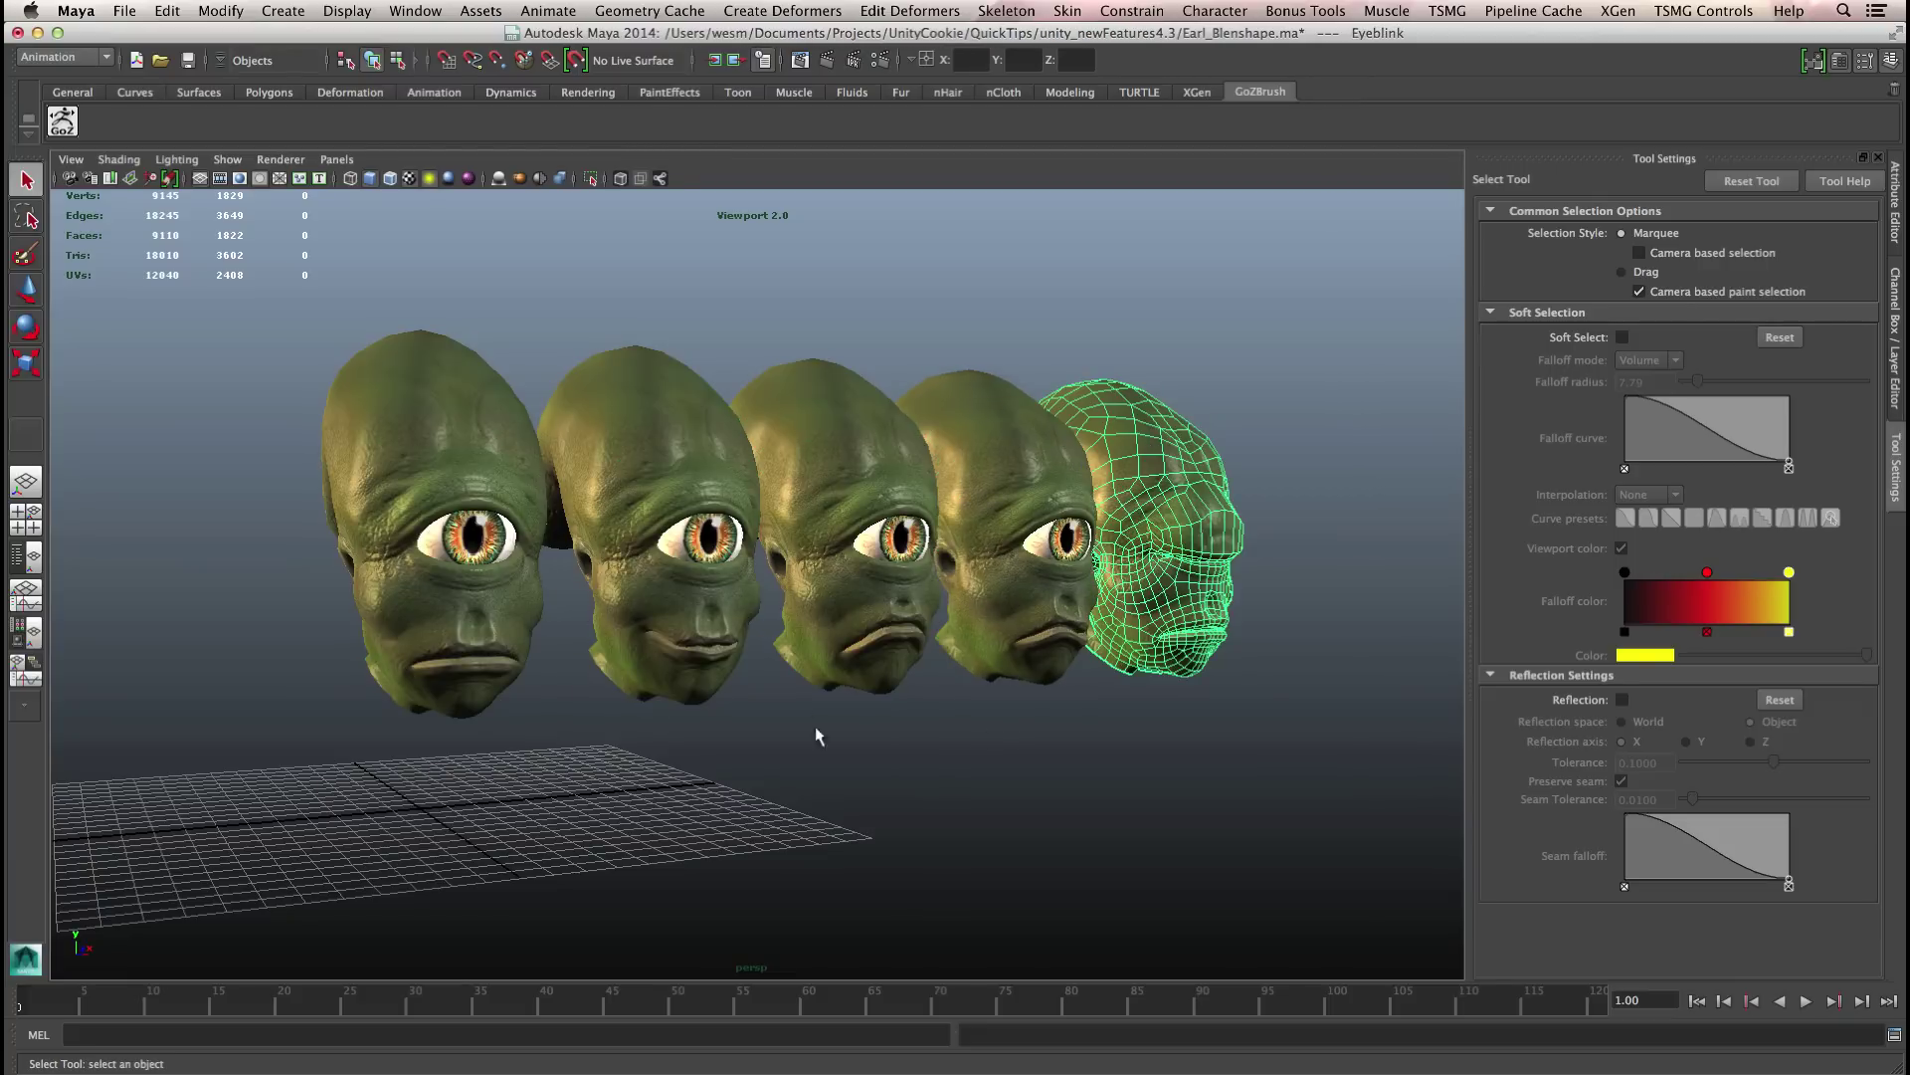
pyautogui.click(916, 734)
# - Move the camera closer to the heads and inspect the Happy head
pyautogui.keyDown('alt'); pyautogui.moveTo(872, 611); pyautogui.dragTo(884, 635); pyautogui.keyUp('alt')
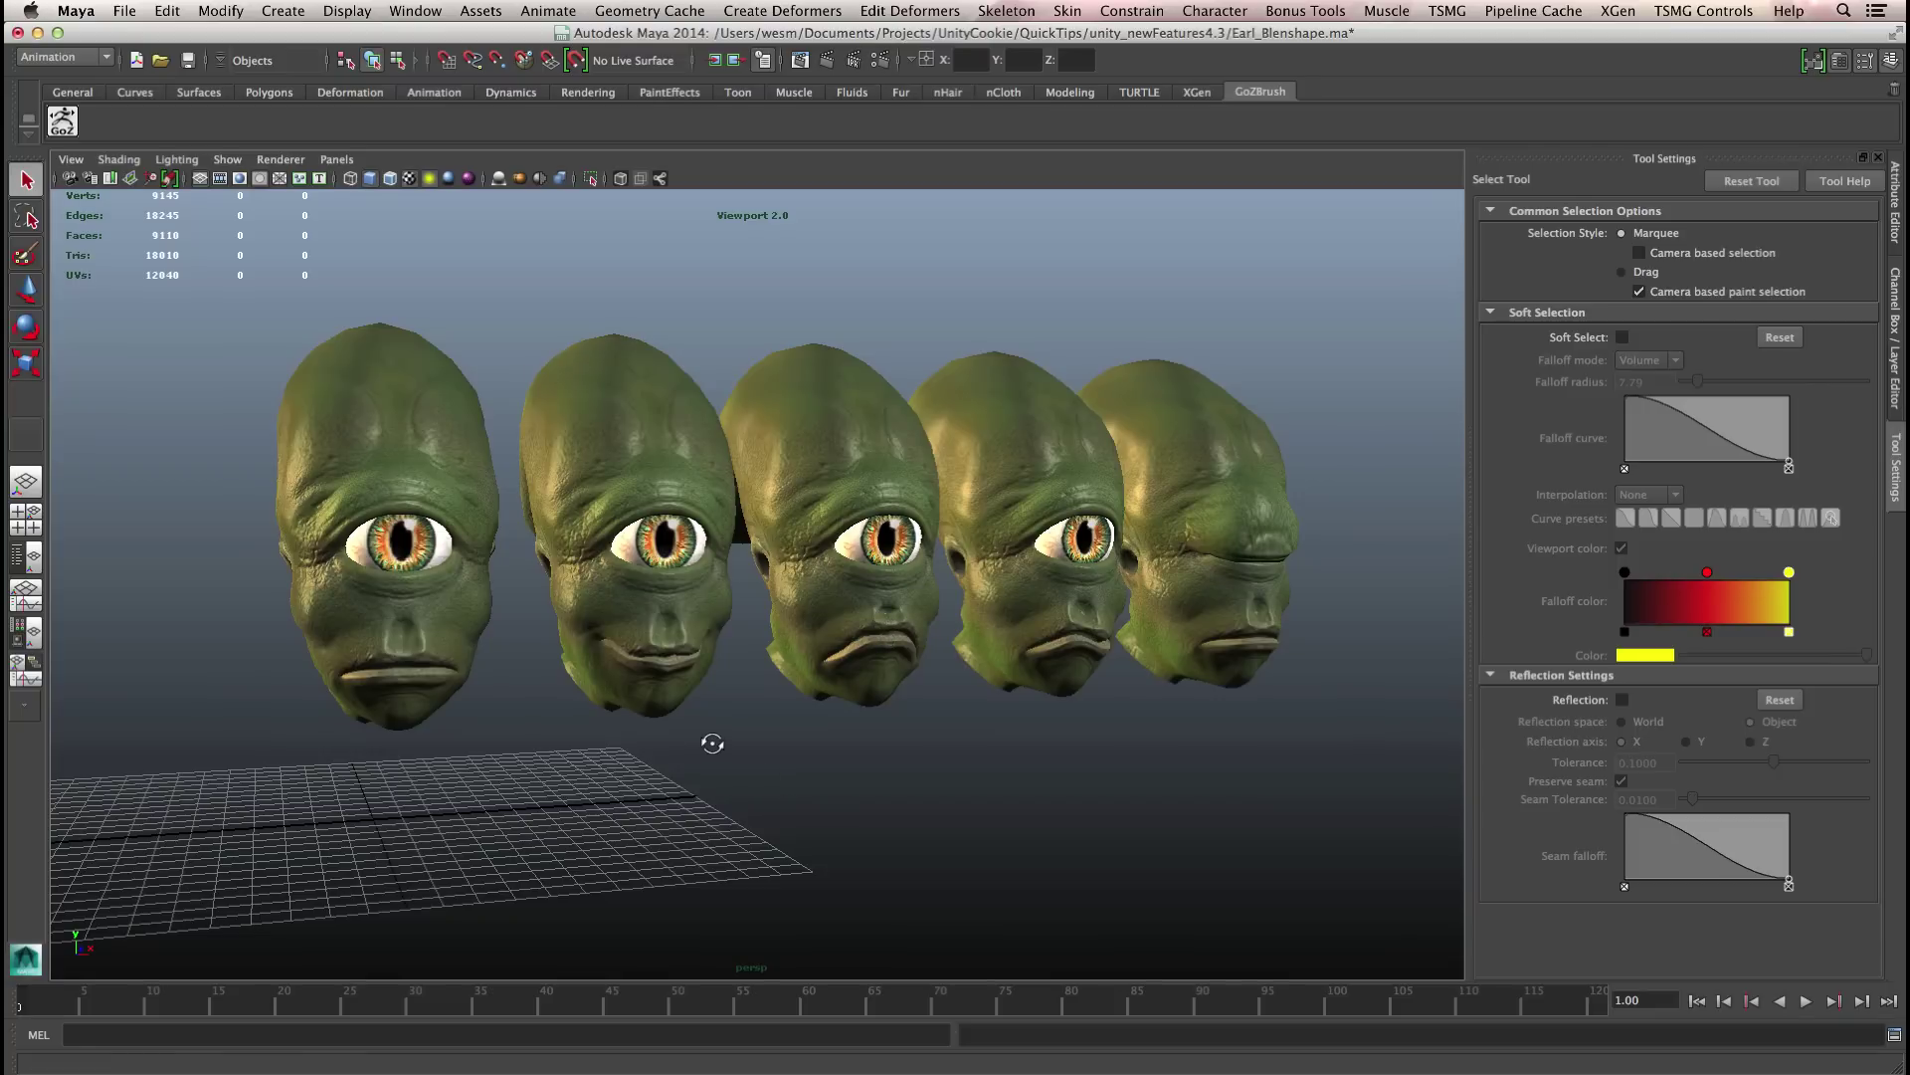
pyautogui.keyDown('alt'); pyautogui.moveTo(703, 736); pyautogui.dragTo(712, 746); pyautogui.keyUp('alt')
pyautogui.click(626, 436)
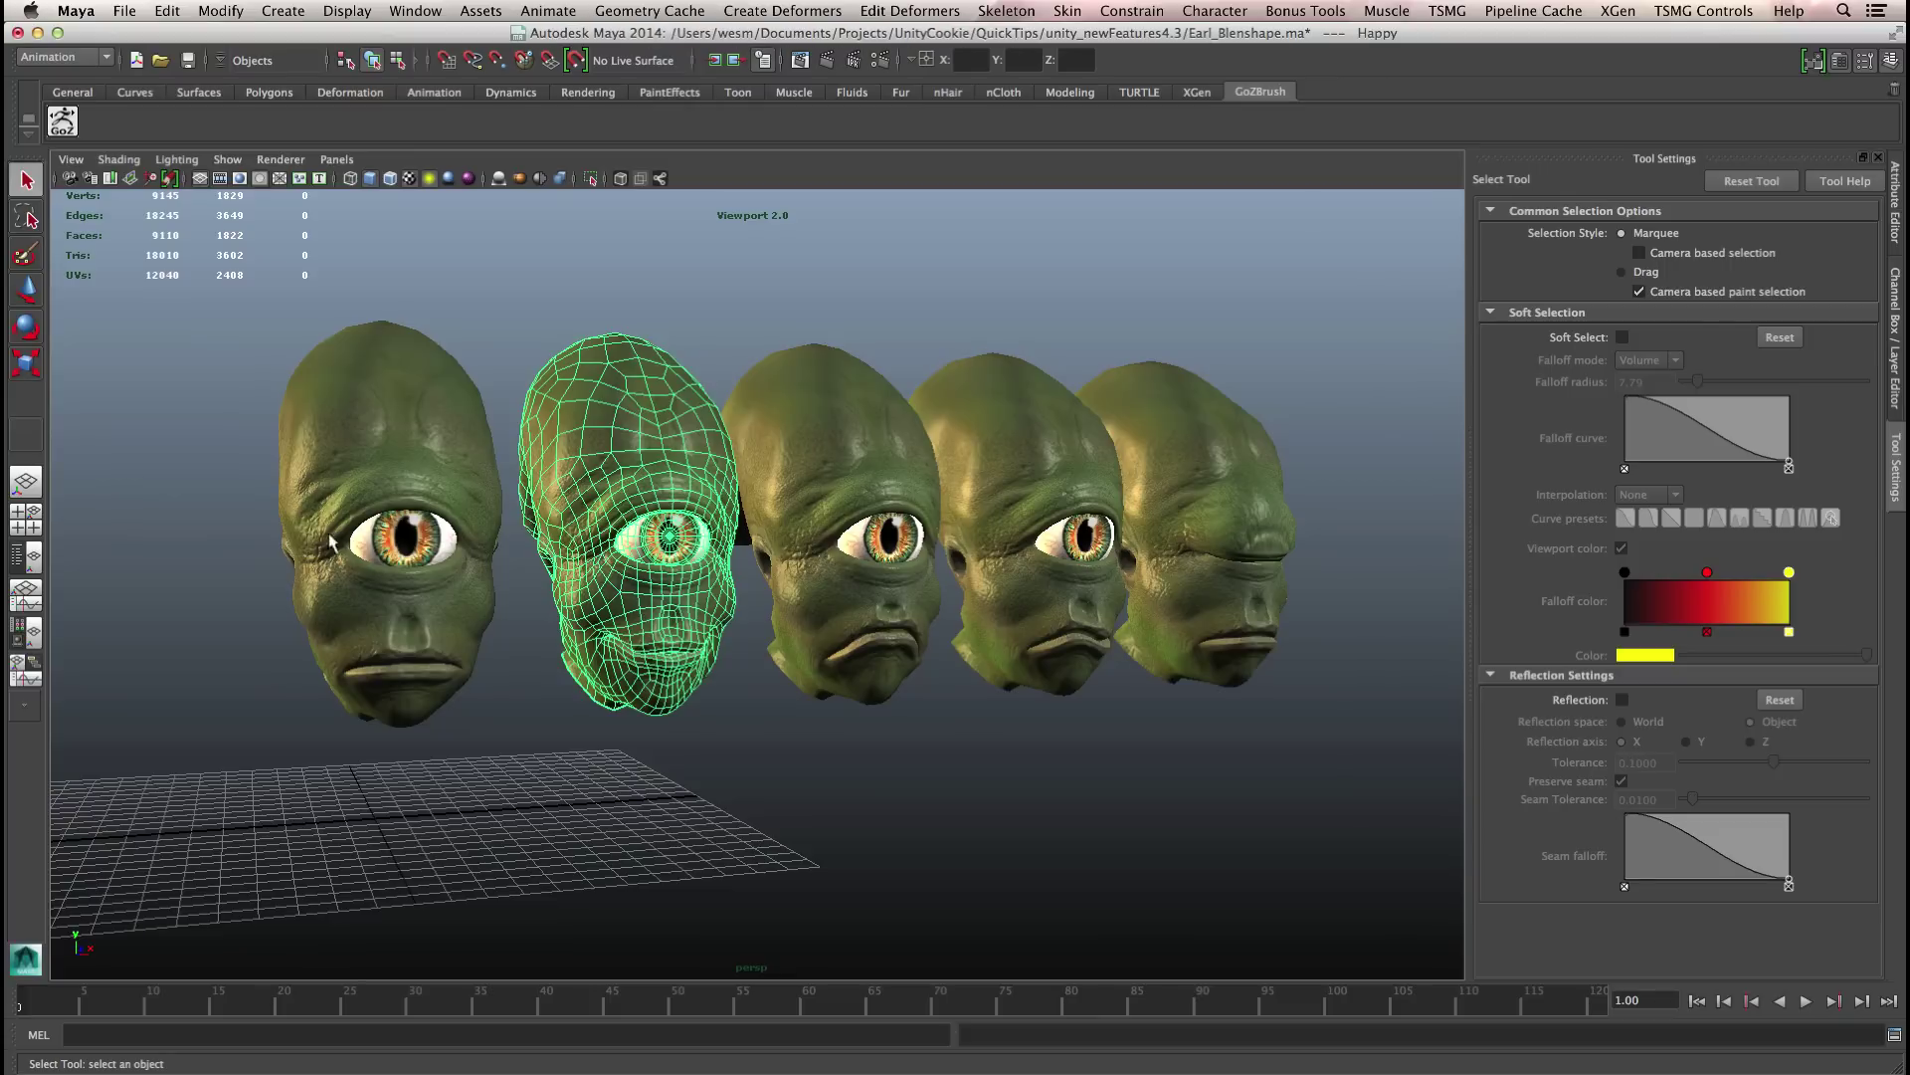
pyautogui.keyDown('alt'); pyautogui.moveTo(483, 712); pyautogui.dragTo(507, 732, button='right'); pyautogui.keyUp('alt')
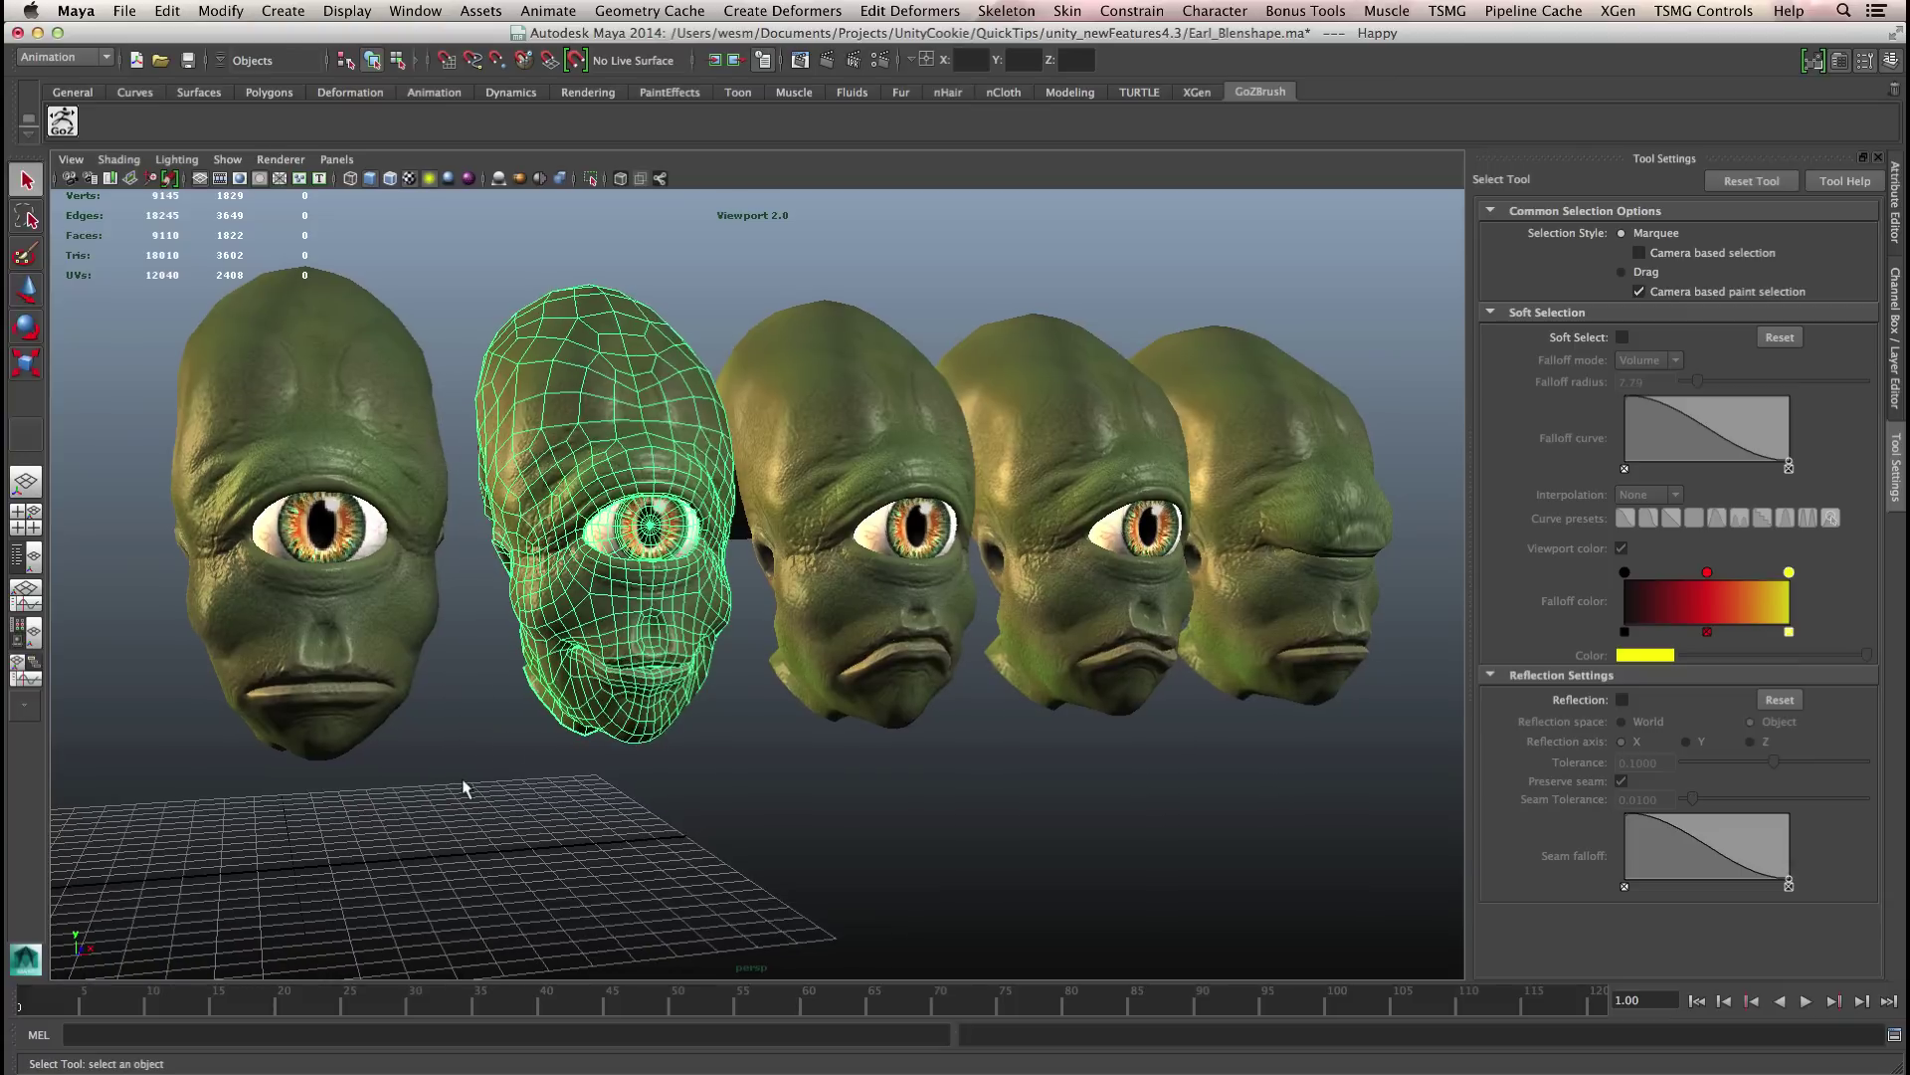
pyautogui.click(448, 697)
pyautogui.keyDown('alt'); pyautogui.moveTo(617, 517); pyautogui.dragTo(732, 796, button='right'); pyautogui.keyUp('alt')
pyautogui.click(588, 603)
pyautogui.click(731, 796)
pyautogui.keyDown('alt'); pyautogui.moveTo(780, 772); pyautogui.dragTo(657, 700); pyautogui.keyUp('alt')
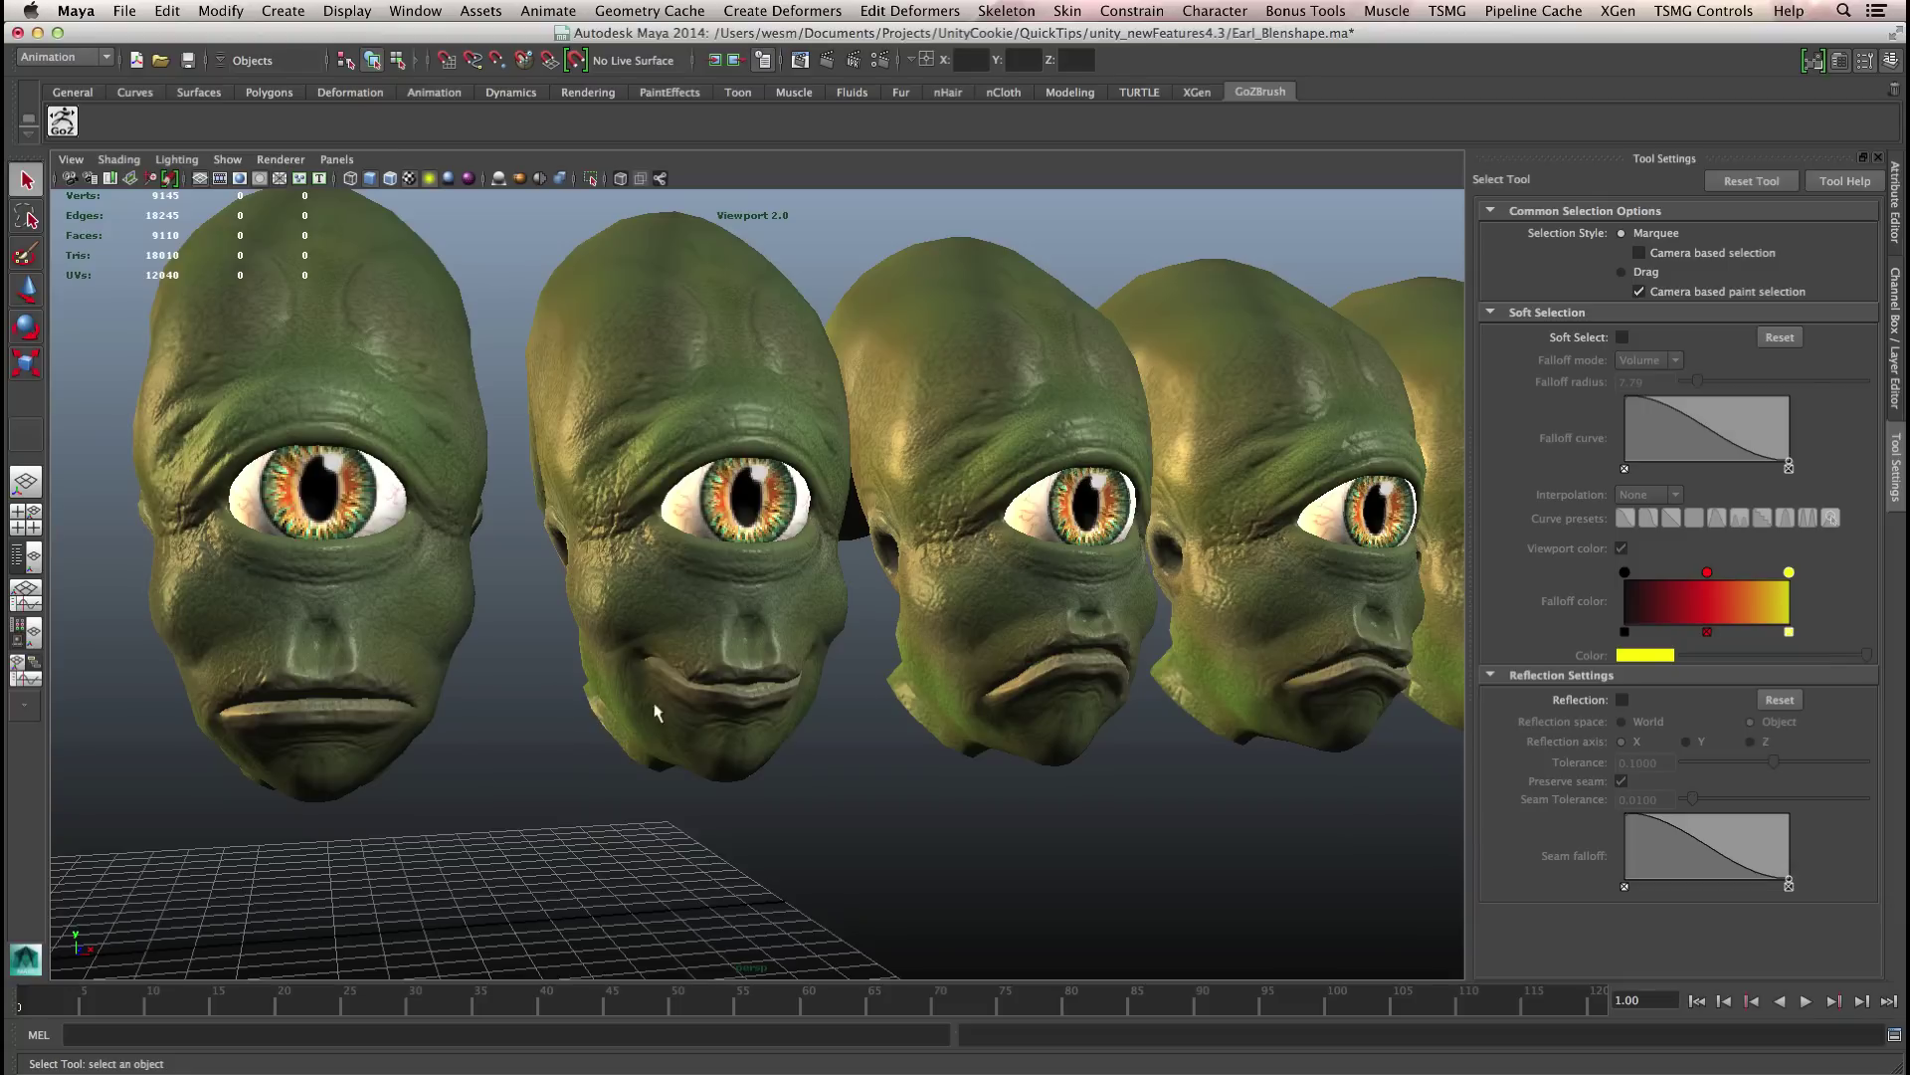
# - Frame all five heads and tumble from a side view back to a frontal view
pyautogui.press('a')
pyautogui.click(1019, 652)
pyautogui.keyDown('alt'); pyautogui.moveTo(1064, 718); pyautogui.dragTo(985, 619); pyautogui.keyUp('alt')
pyautogui.click(1035, 731)
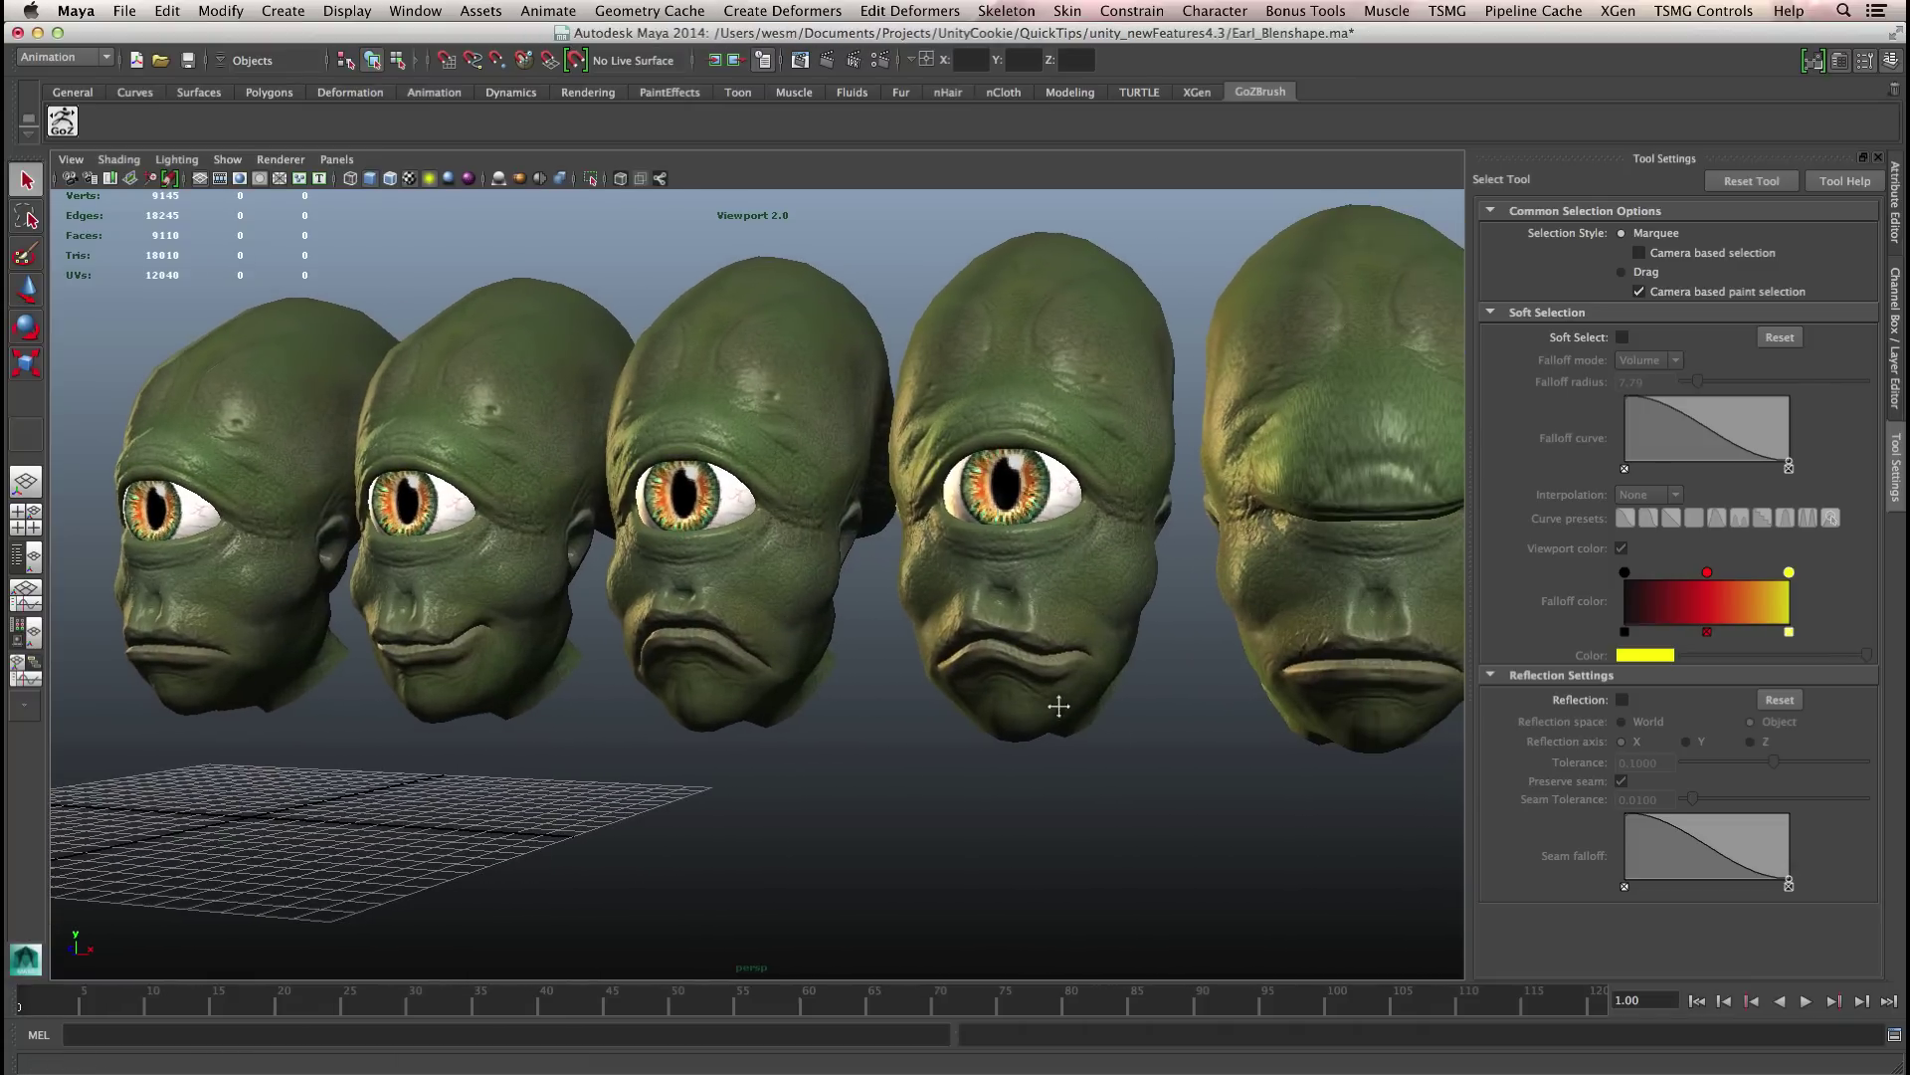
pyautogui.keyDown('alt'); pyautogui.moveTo(1085, 721); pyautogui.dragTo(1271, 603); pyautogui.keyUp('alt')
pyautogui.keyDown('alt'); pyautogui.moveTo(1201, 468); pyautogui.dragTo(864, 681); pyautogui.keyUp('alt')
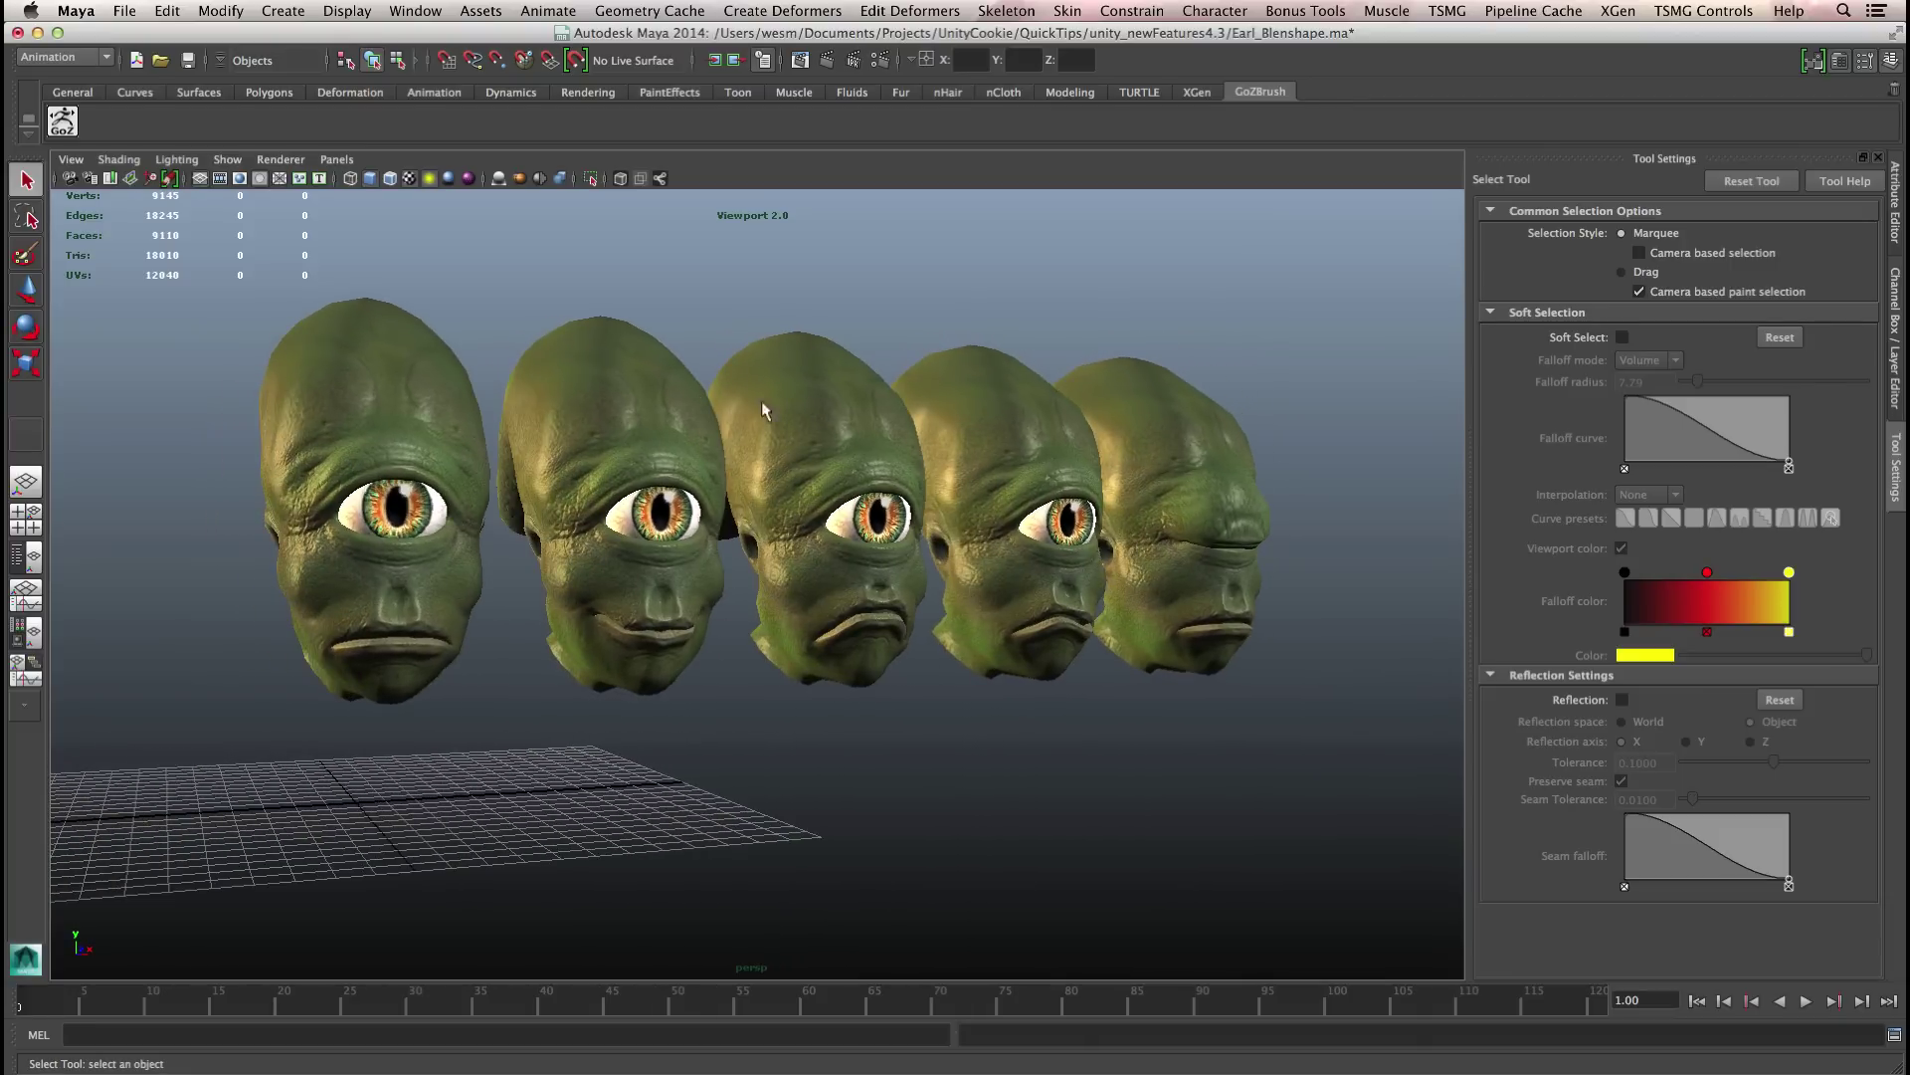
pyautogui.keyDown('alt'); pyautogui.moveTo(1104, 702); pyautogui.dragTo(1080, 737); pyautogui.keyUp('alt')
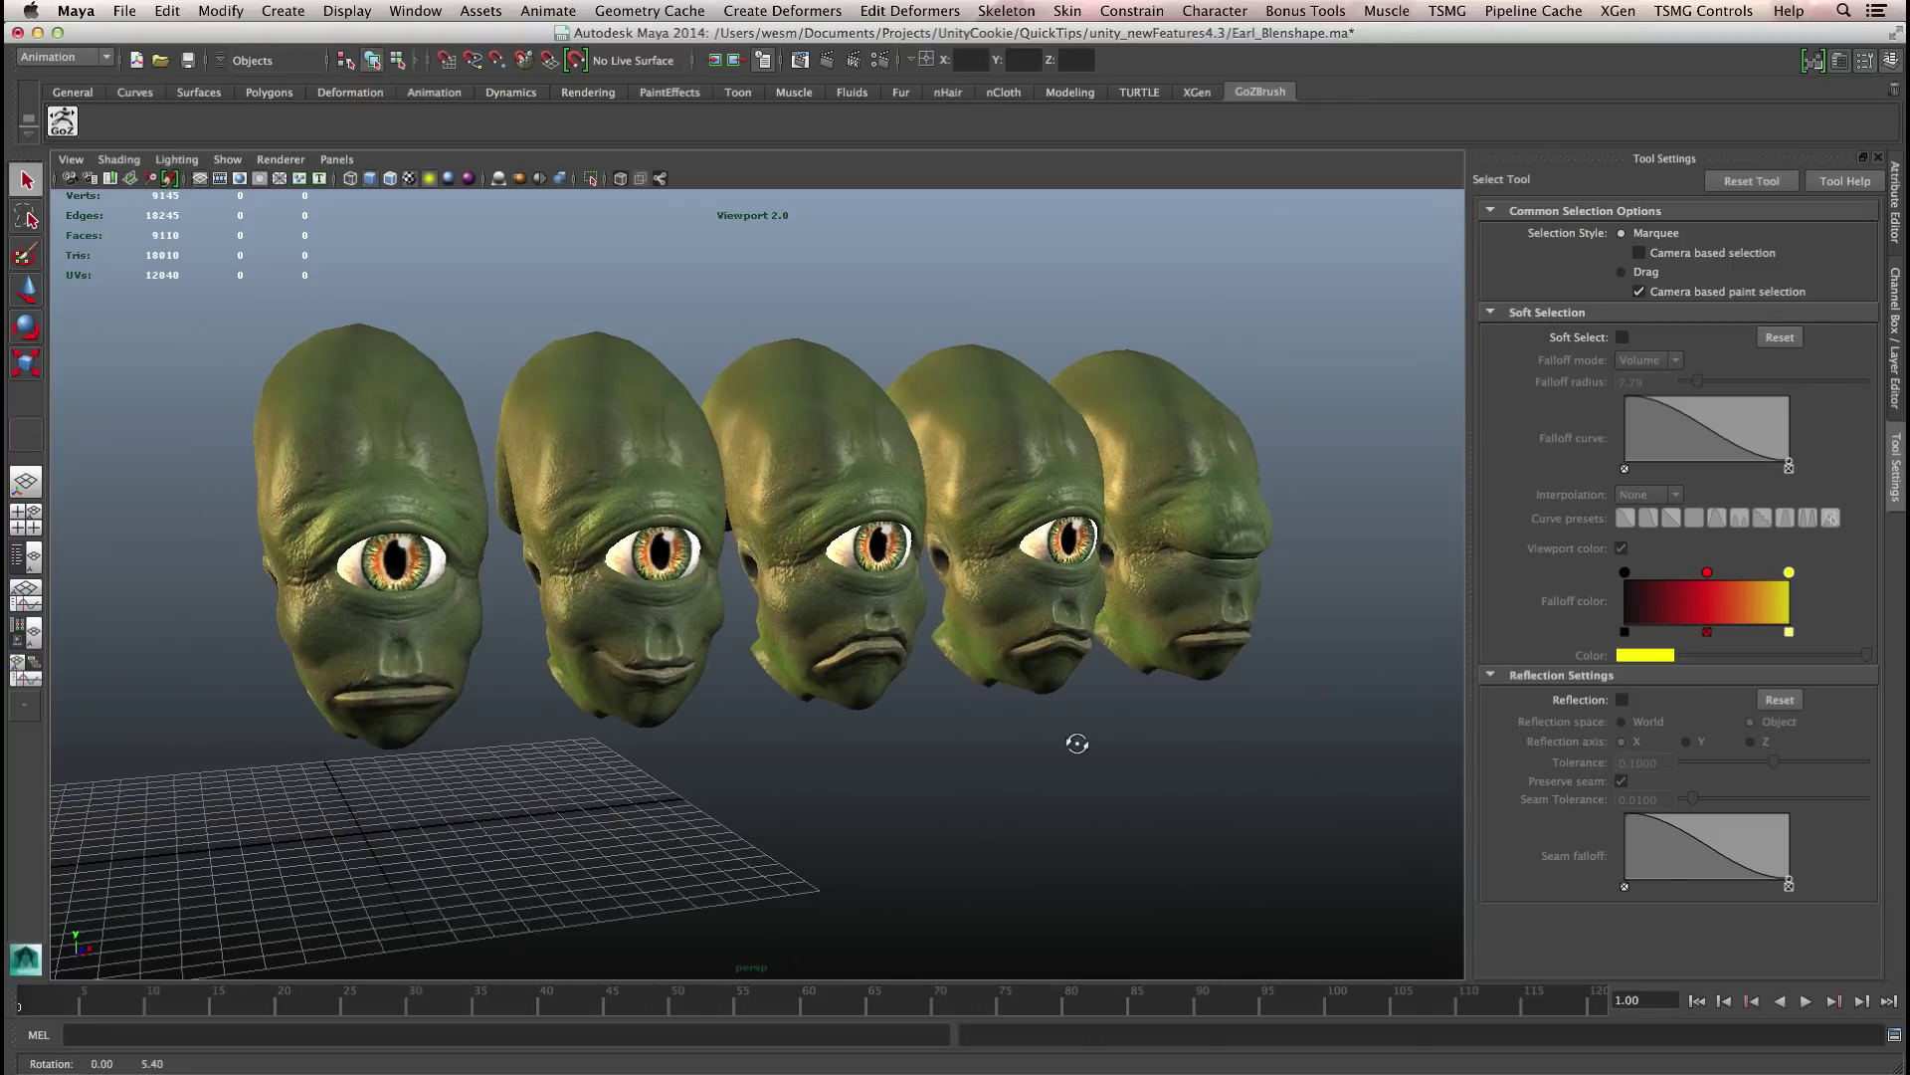
# - Select all five heads from right to left, then clear the selection
pyautogui.click(1191, 454)
pyautogui.keyDown('shift'); pyautogui.click(1020, 453); pyautogui.keyUp('shift')
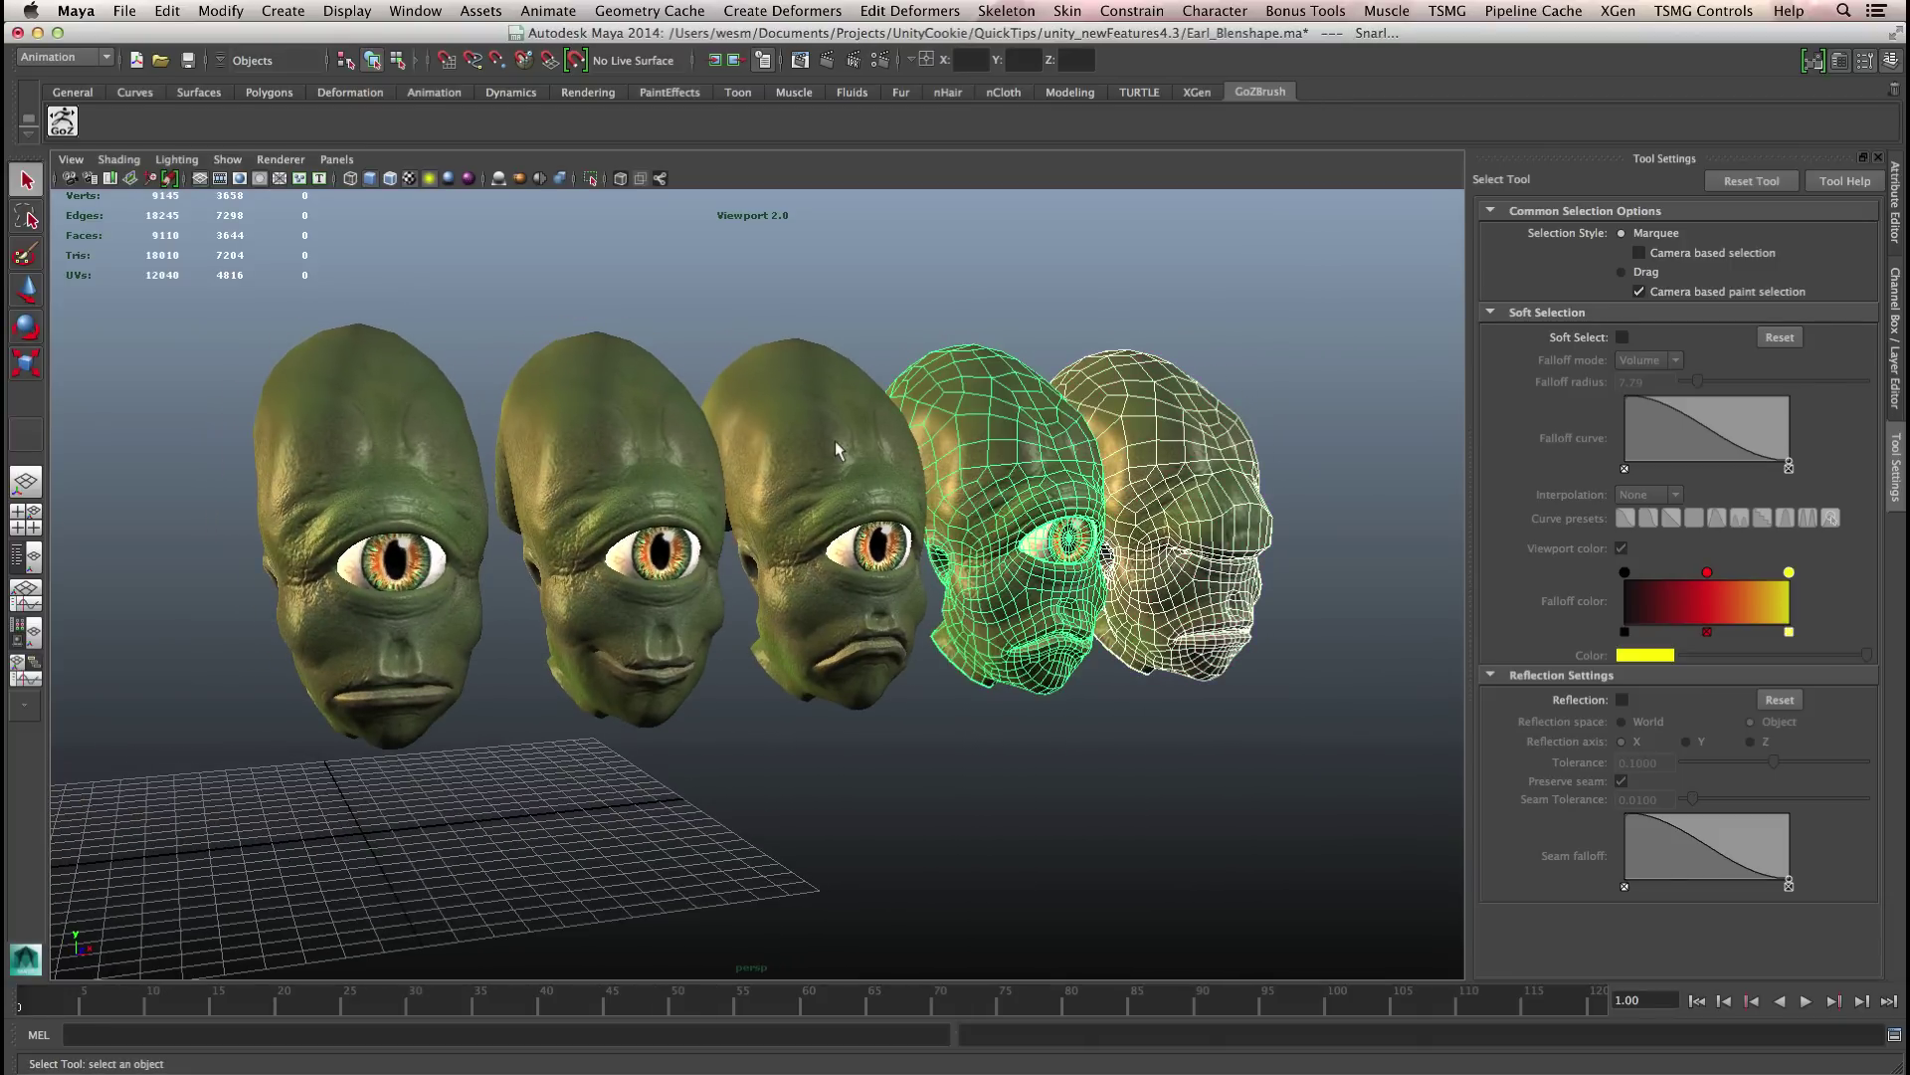
pyautogui.keyDown('shift'); pyautogui.click(771, 451); pyautogui.keyUp('shift')
pyautogui.keyDown('shift'); pyautogui.click(637, 447); pyautogui.keyUp('shift')
pyautogui.keyDown('shift'); pyautogui.click(438, 443); pyautogui.keyUp('shift')
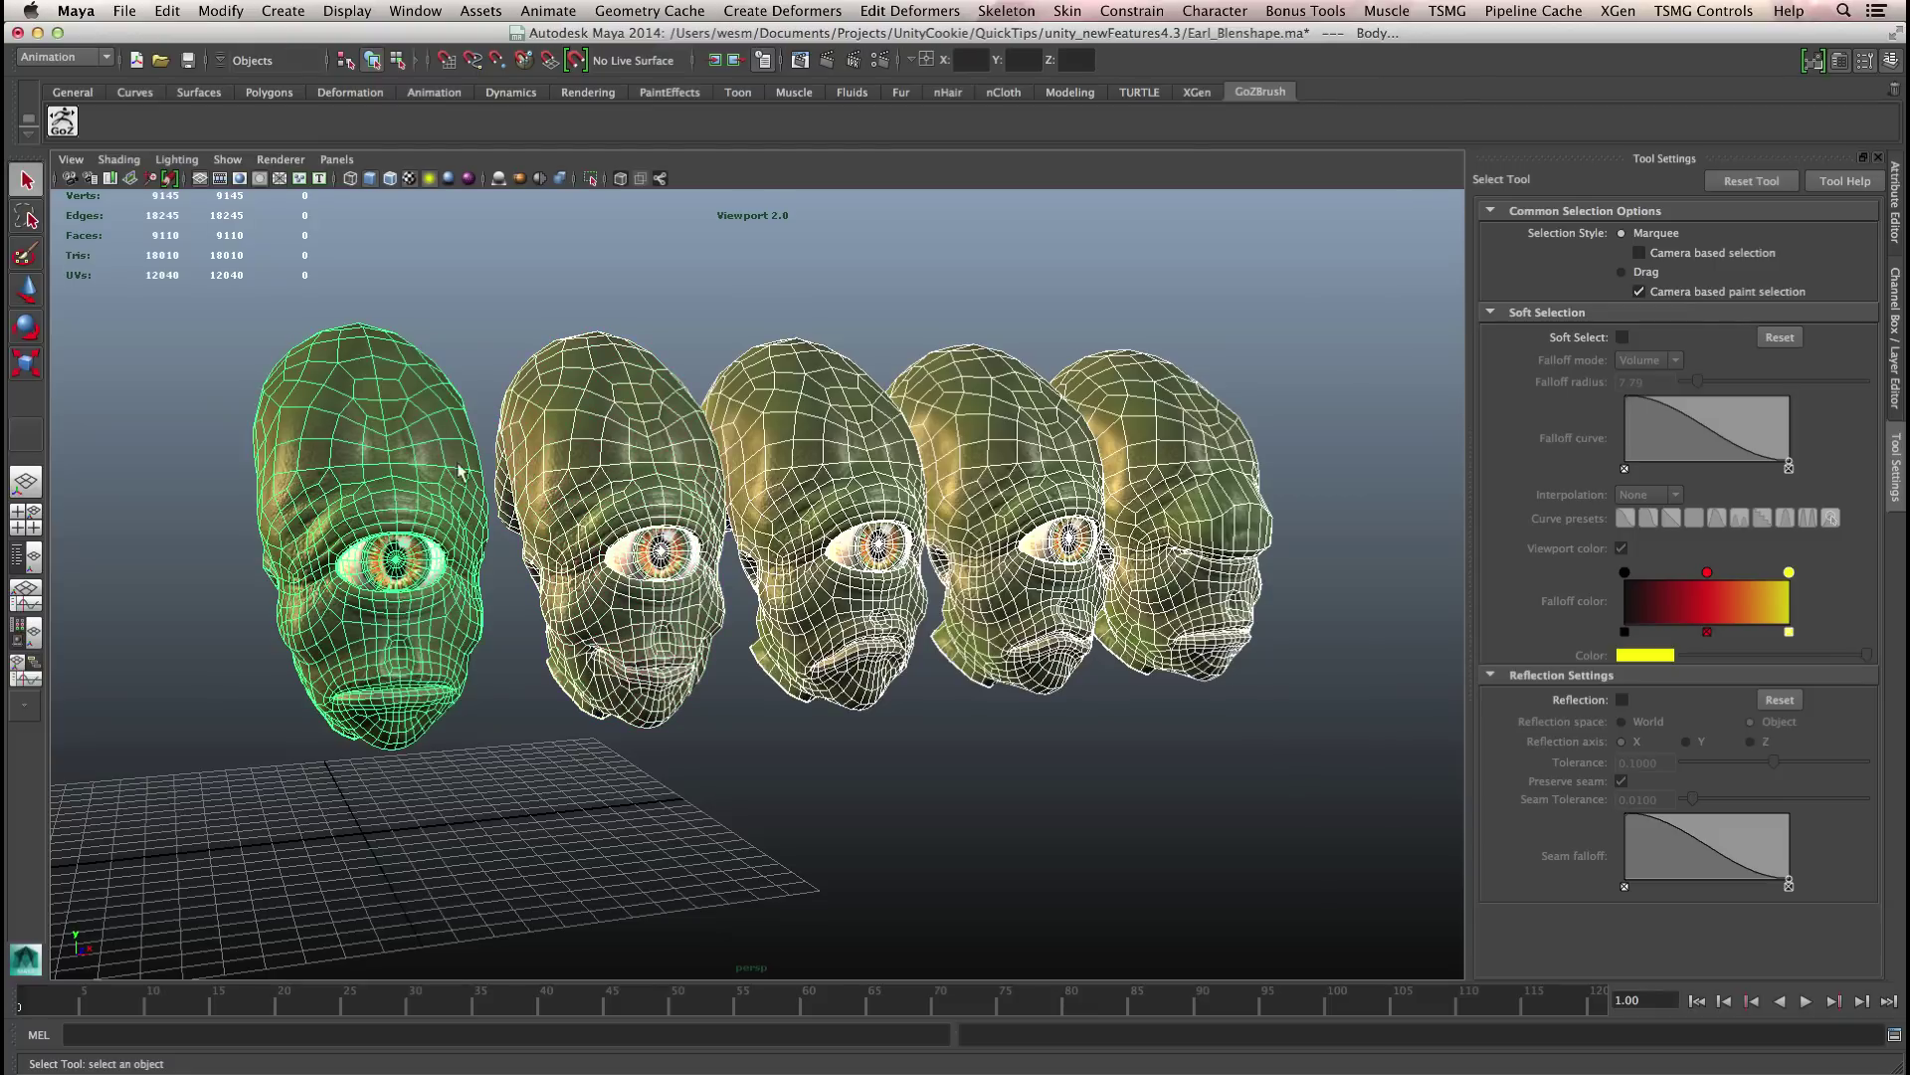
pyautogui.click(572, 731)
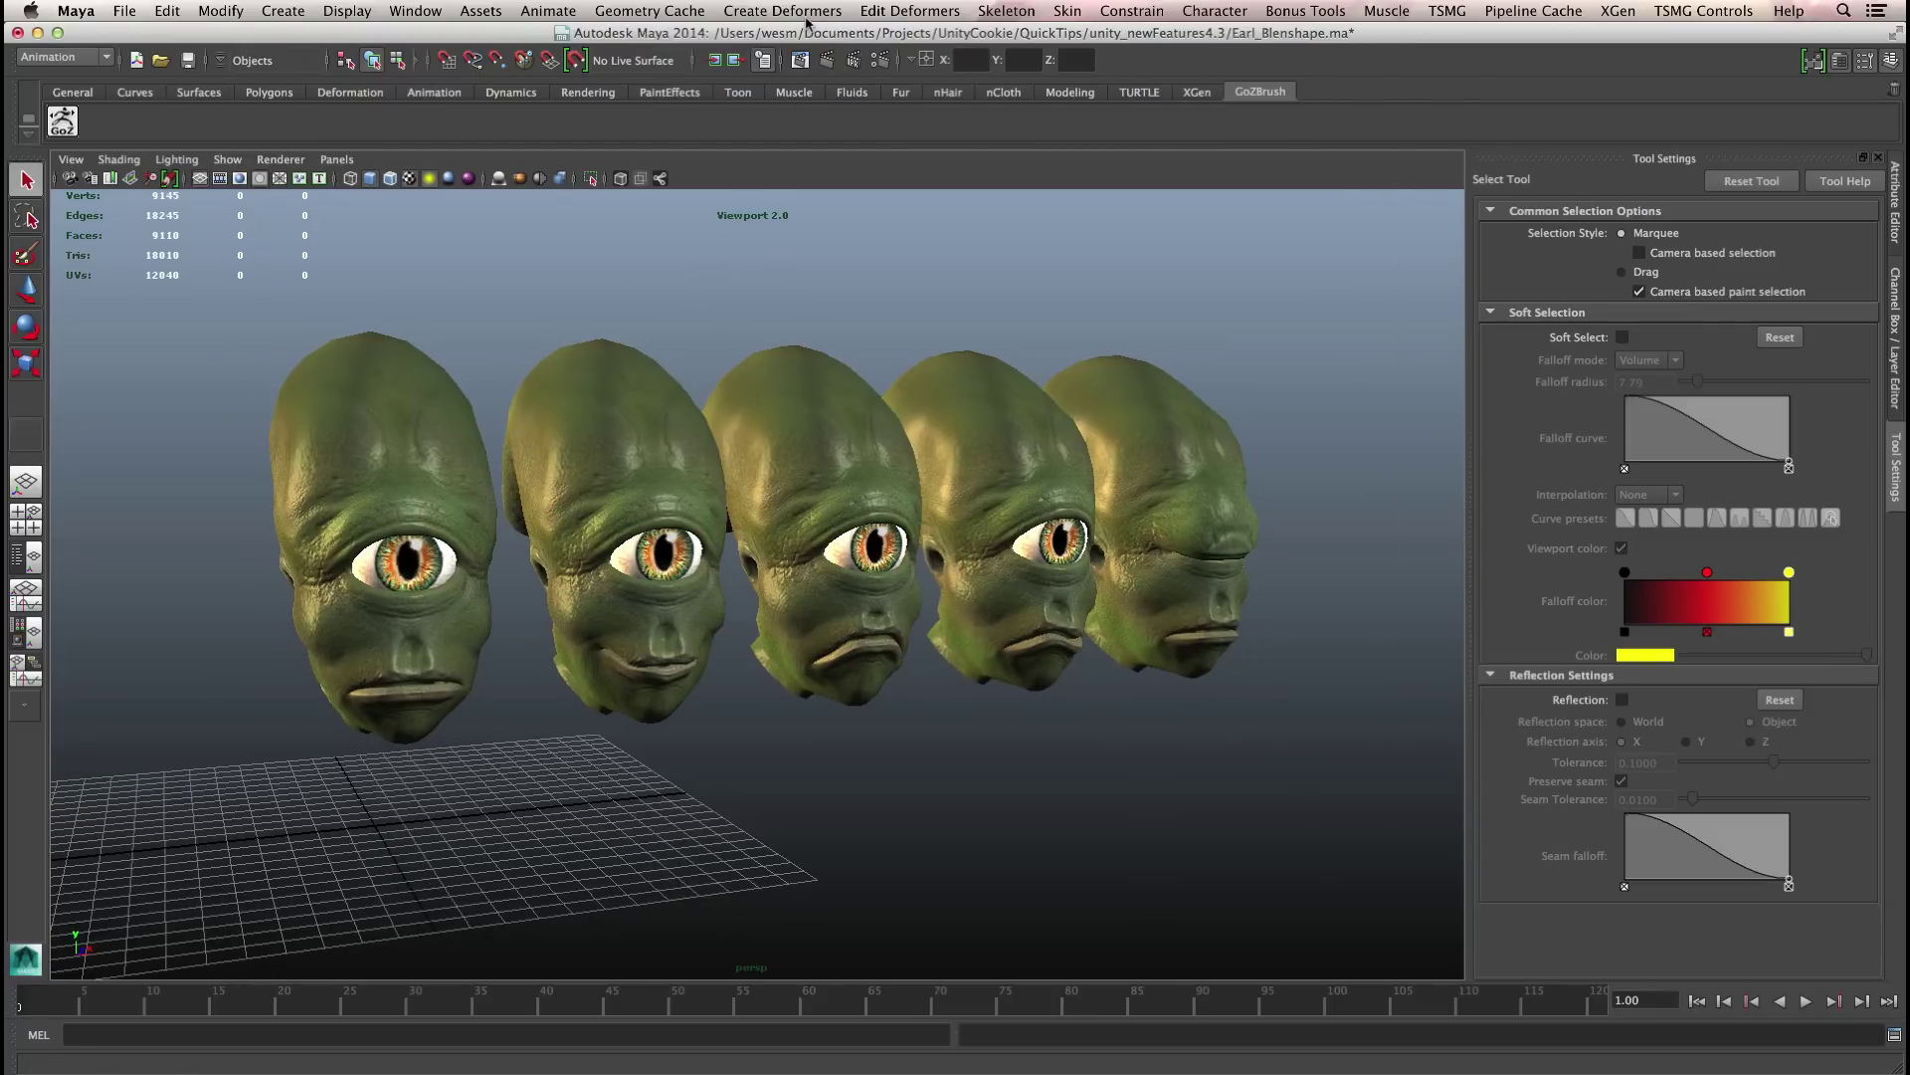
# - Review the Create Deformers > Blend Shape options, close them, and select the Body head as base mesh
pyautogui.click(806, 12)
pyautogui.click(831, 30)
pyautogui.moveTo(866, 30); pyautogui.dragTo(887, 92)
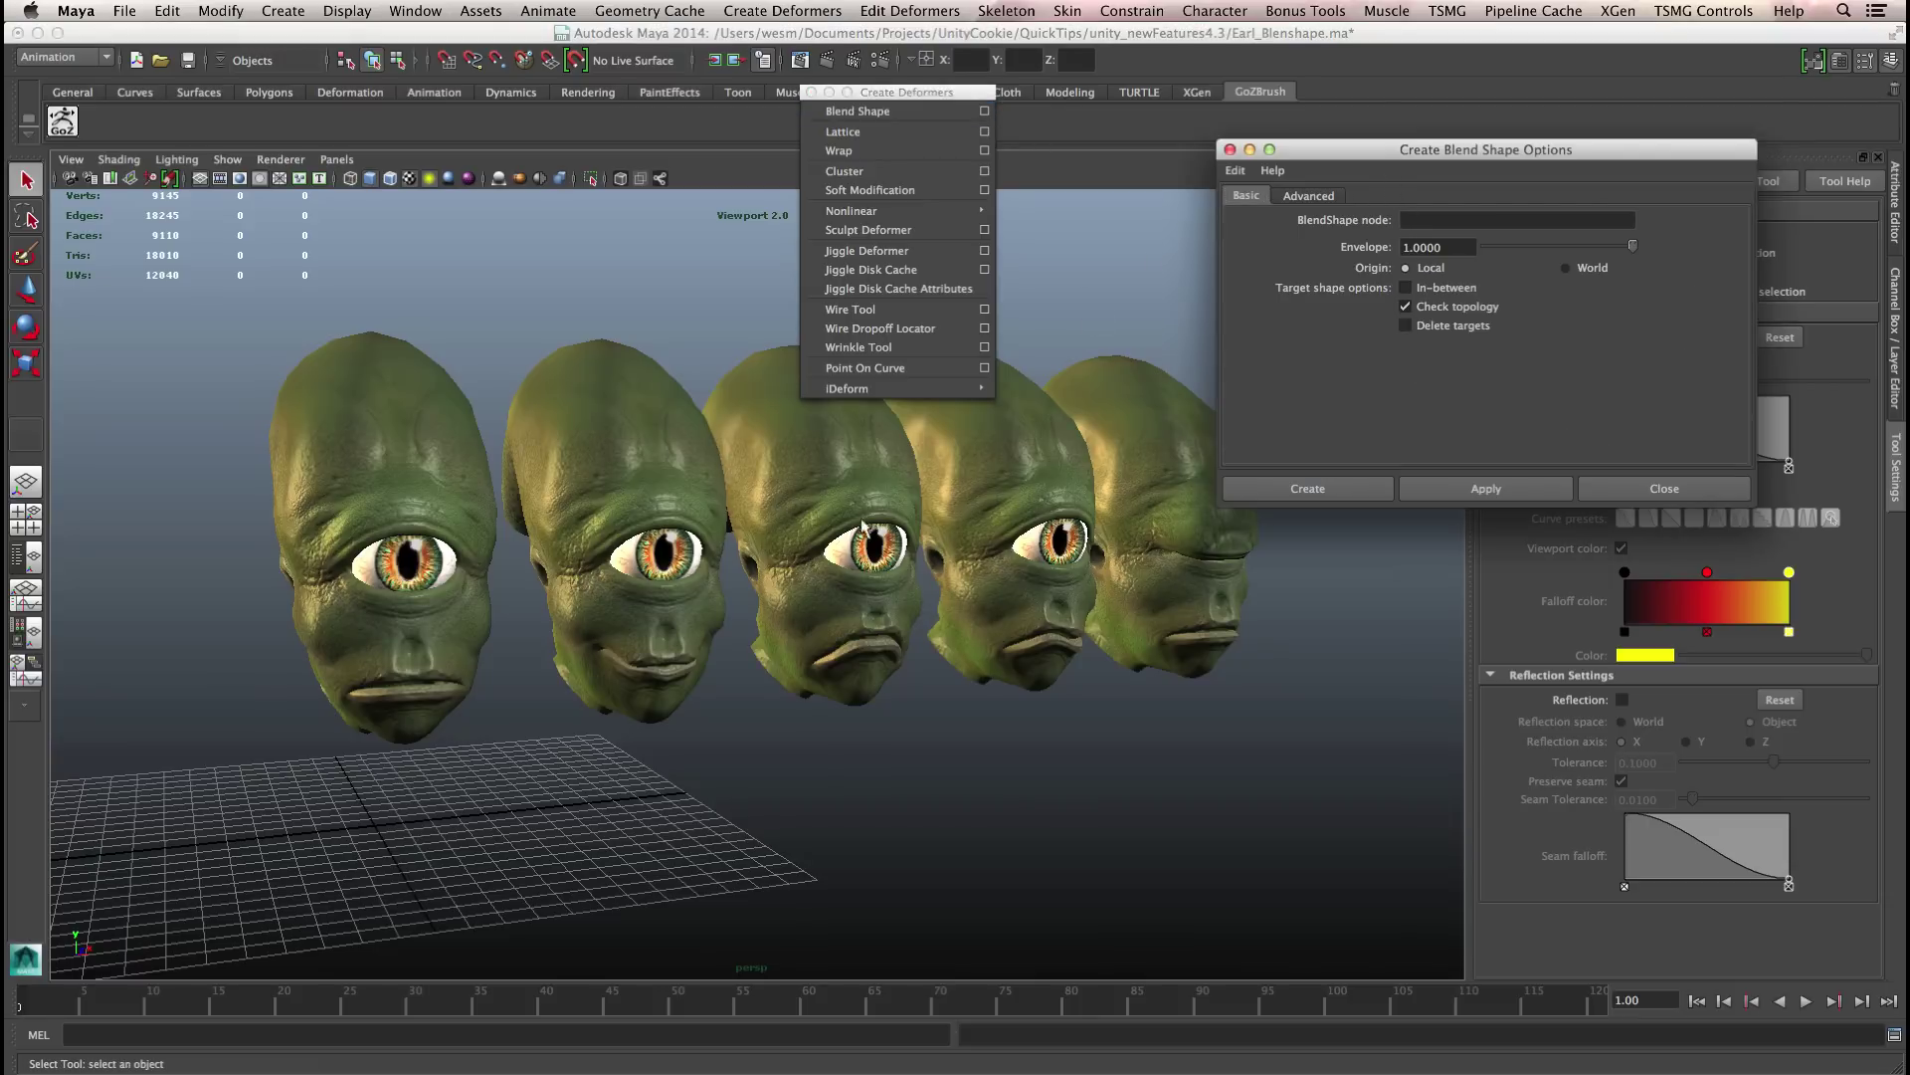
pyautogui.click(1644, 485)
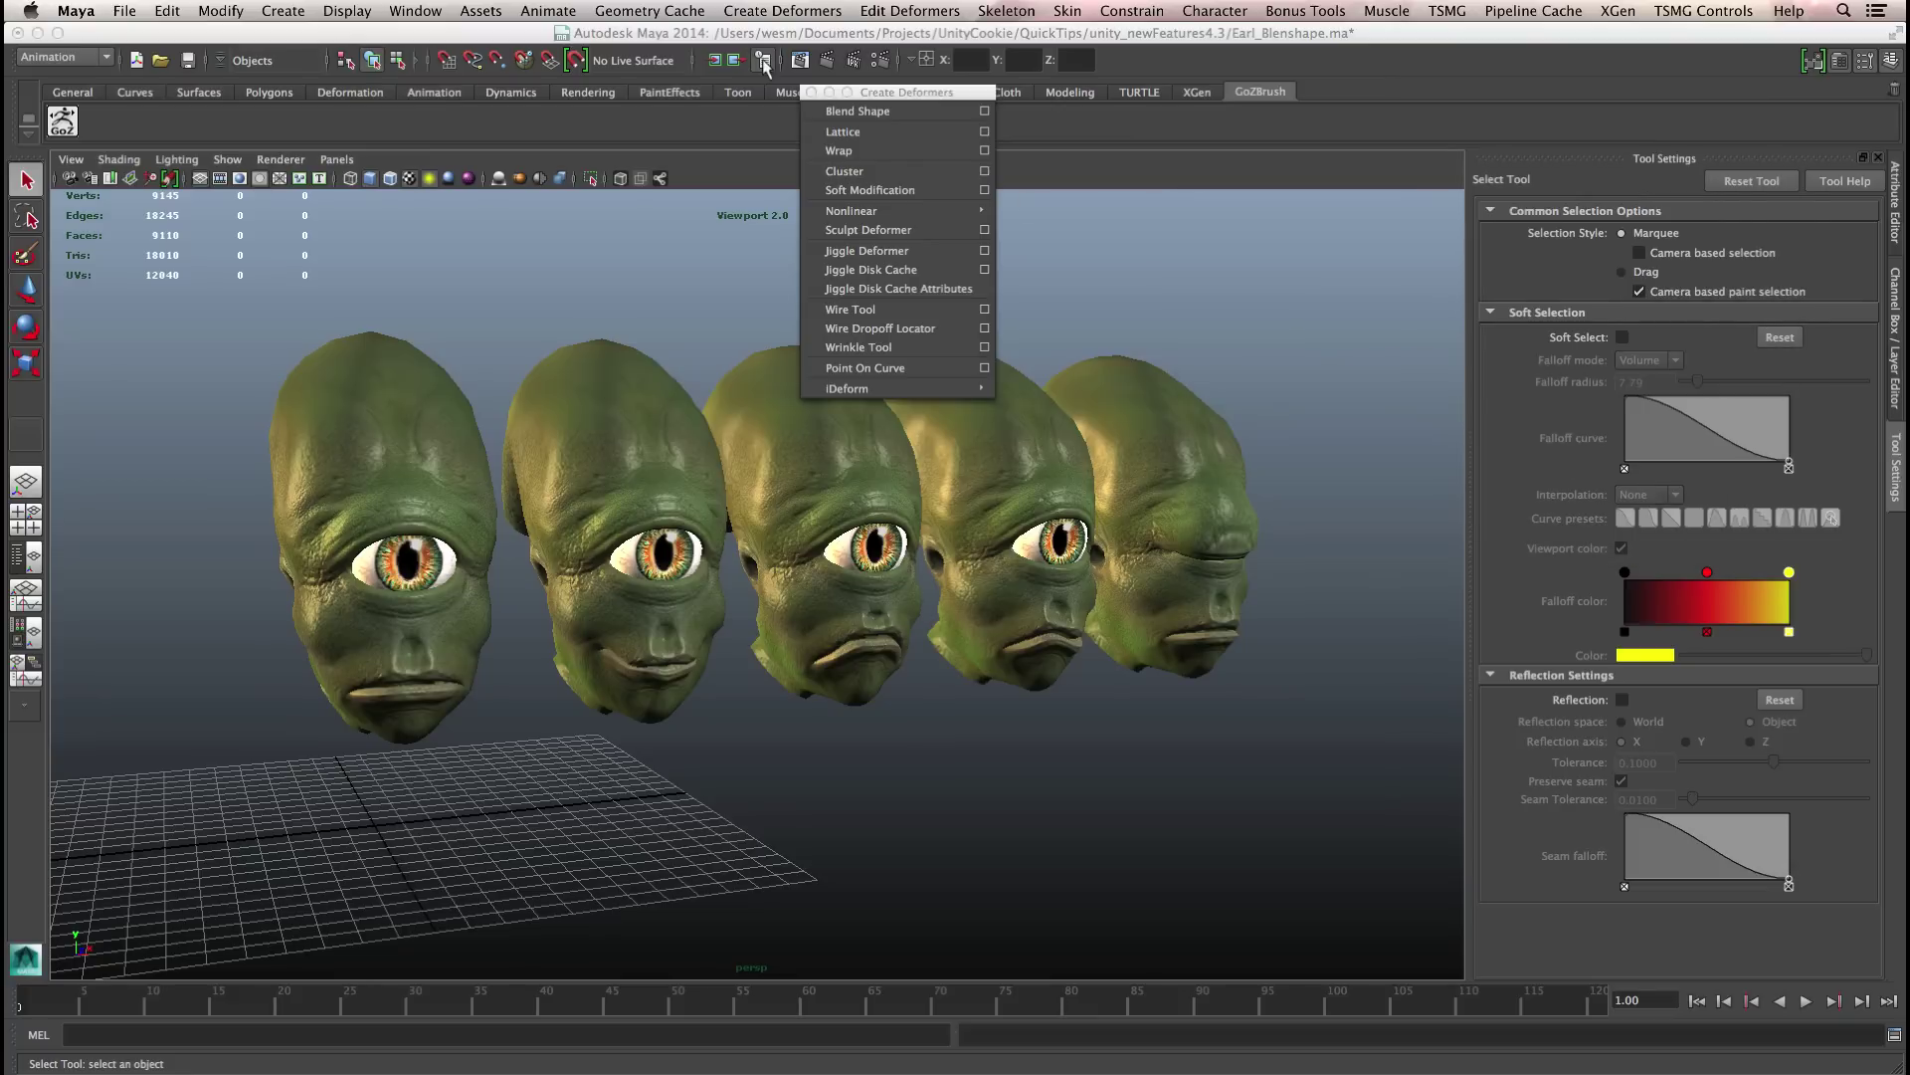
pyautogui.click(811, 92)
pyautogui.click(418, 372)
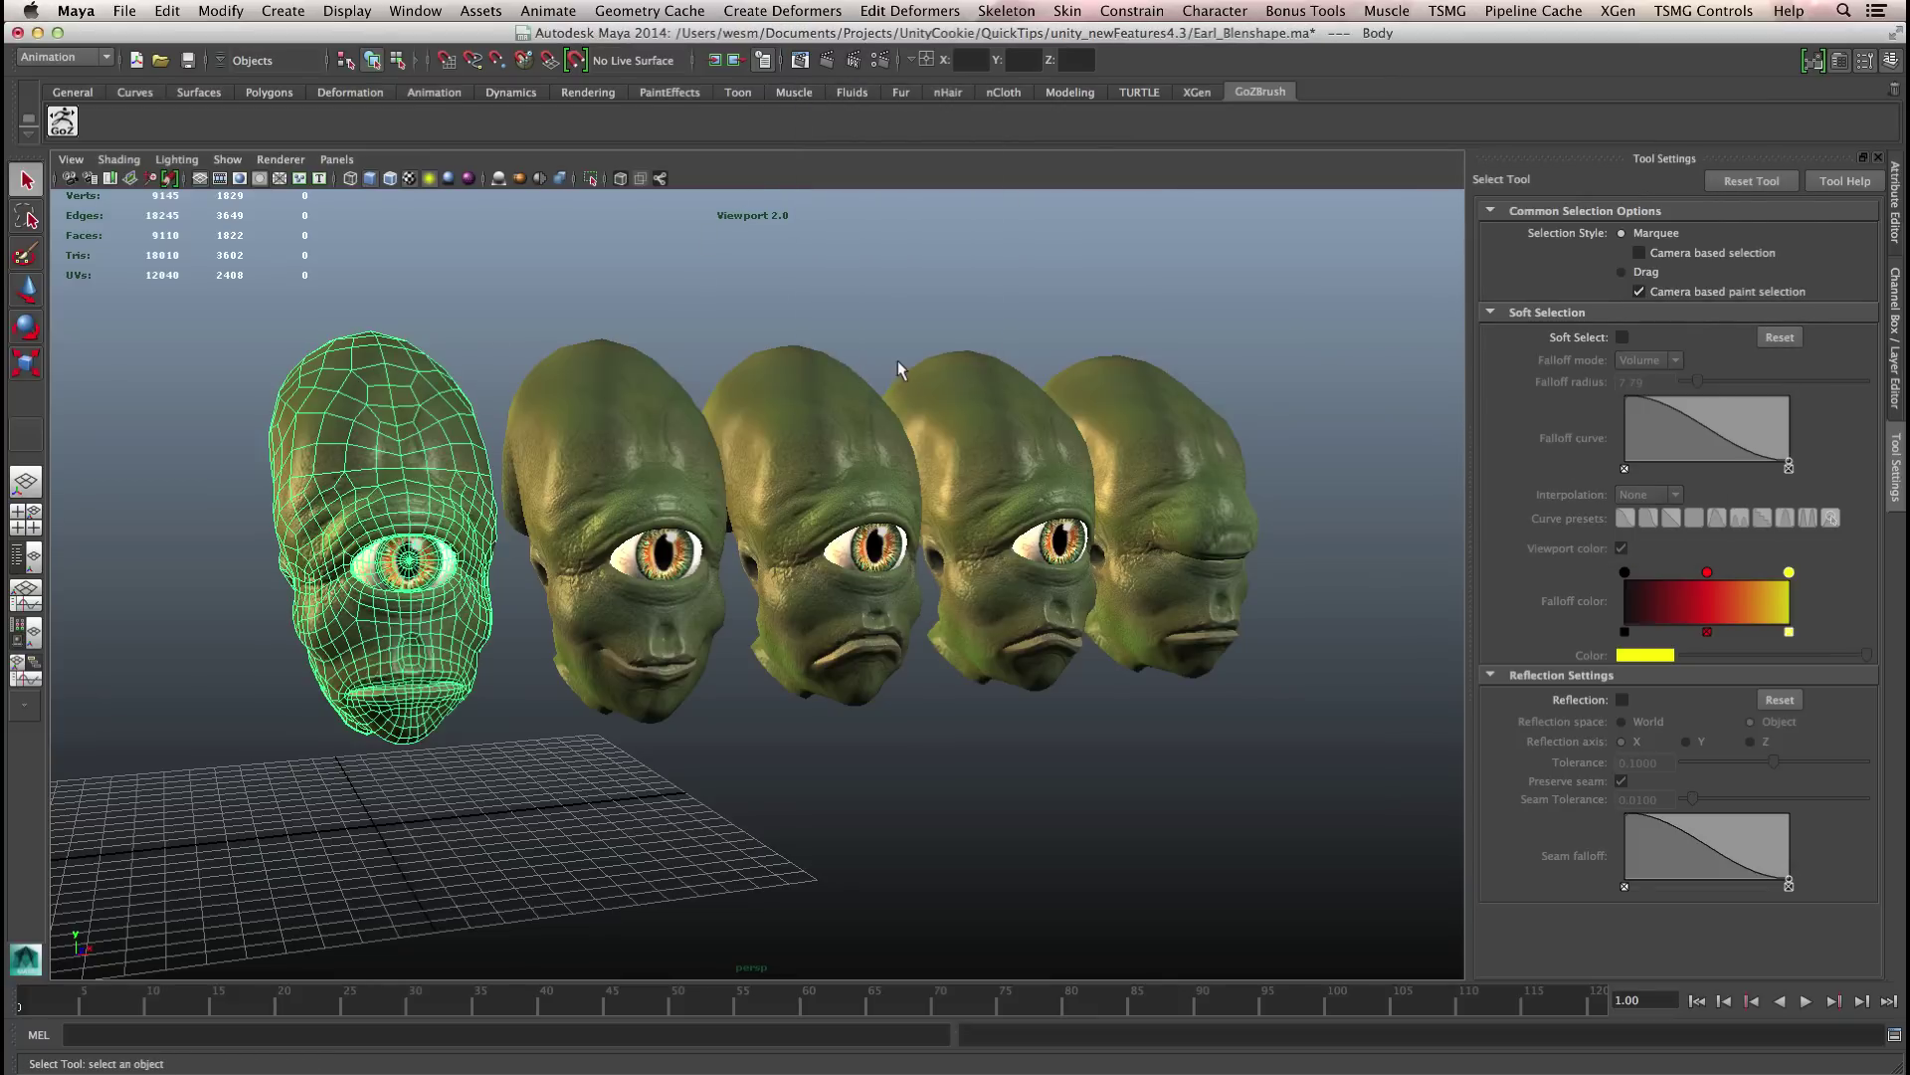
# - Show Body's blendShape1 node with Eyeblink, Snarl, Sad and Happy weights at 0.000
pyautogui.click(1897, 236)
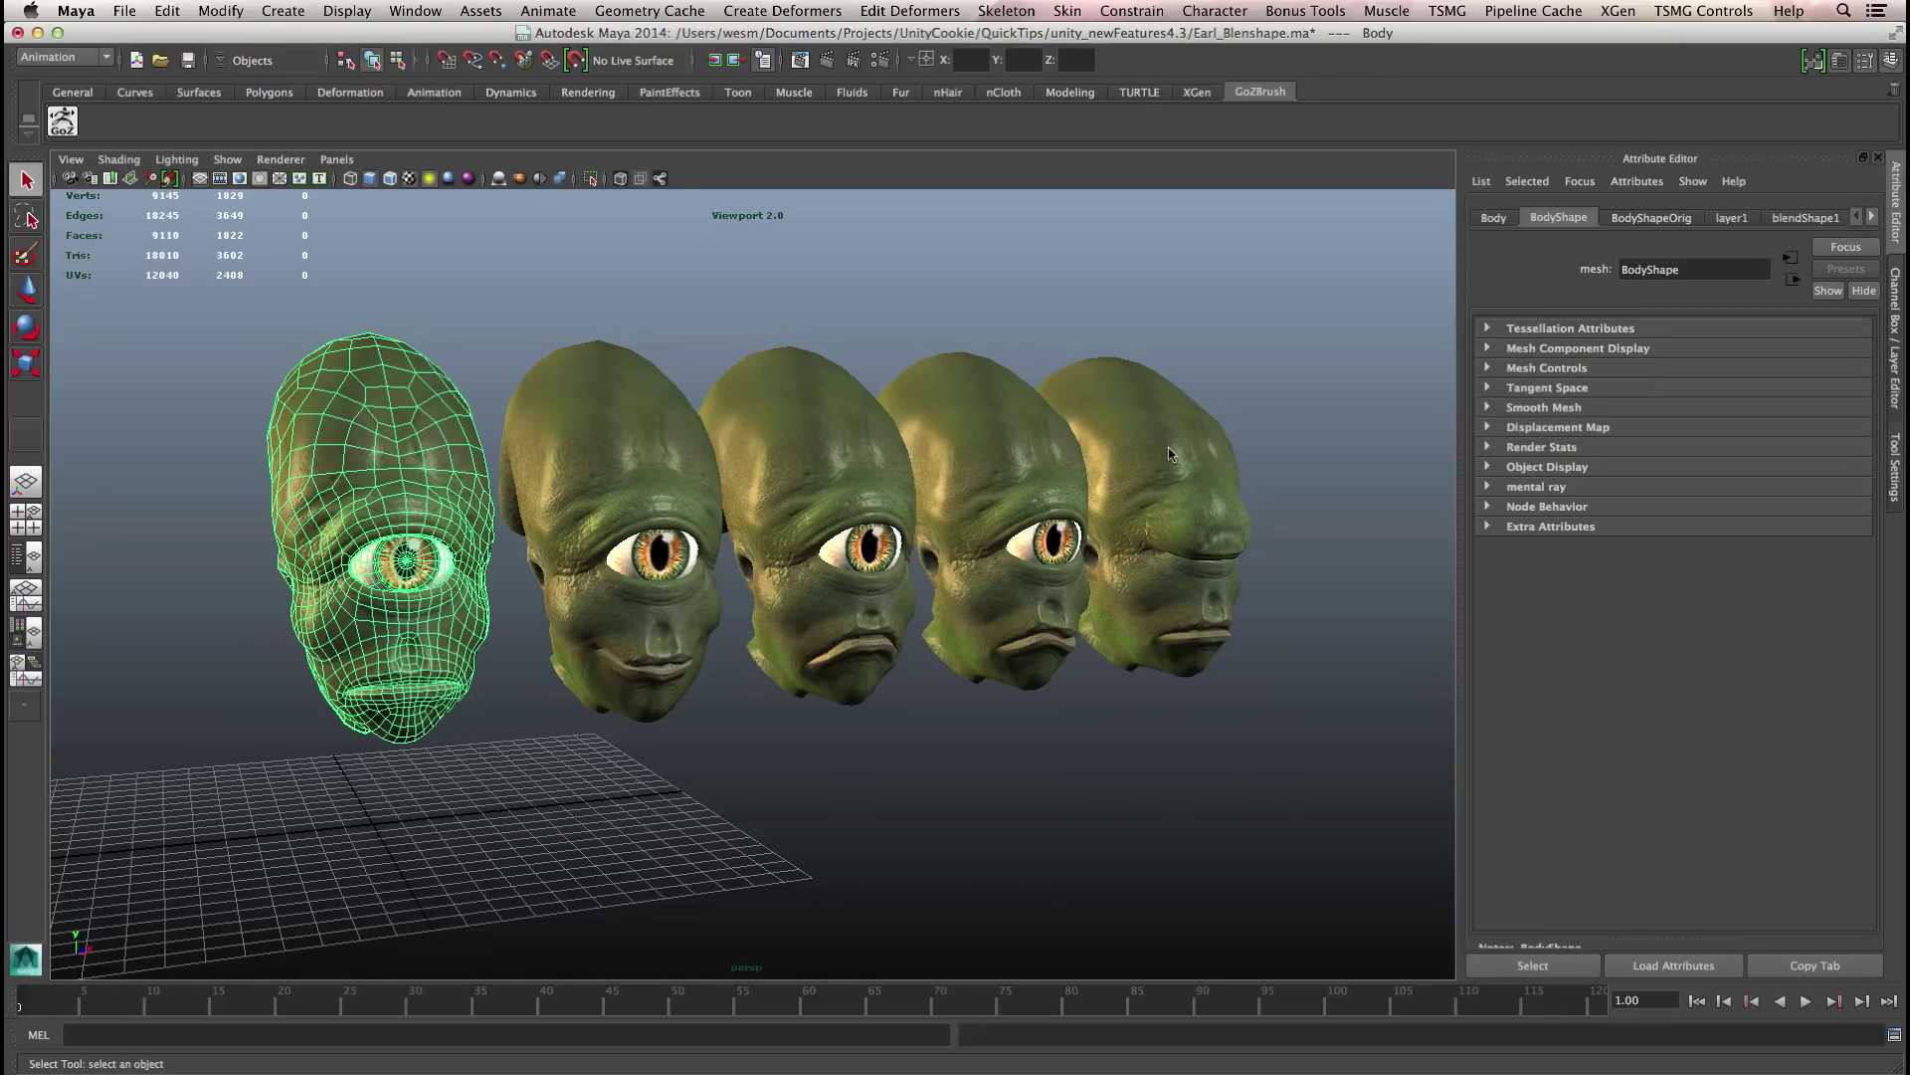
pyautogui.click(1802, 217)
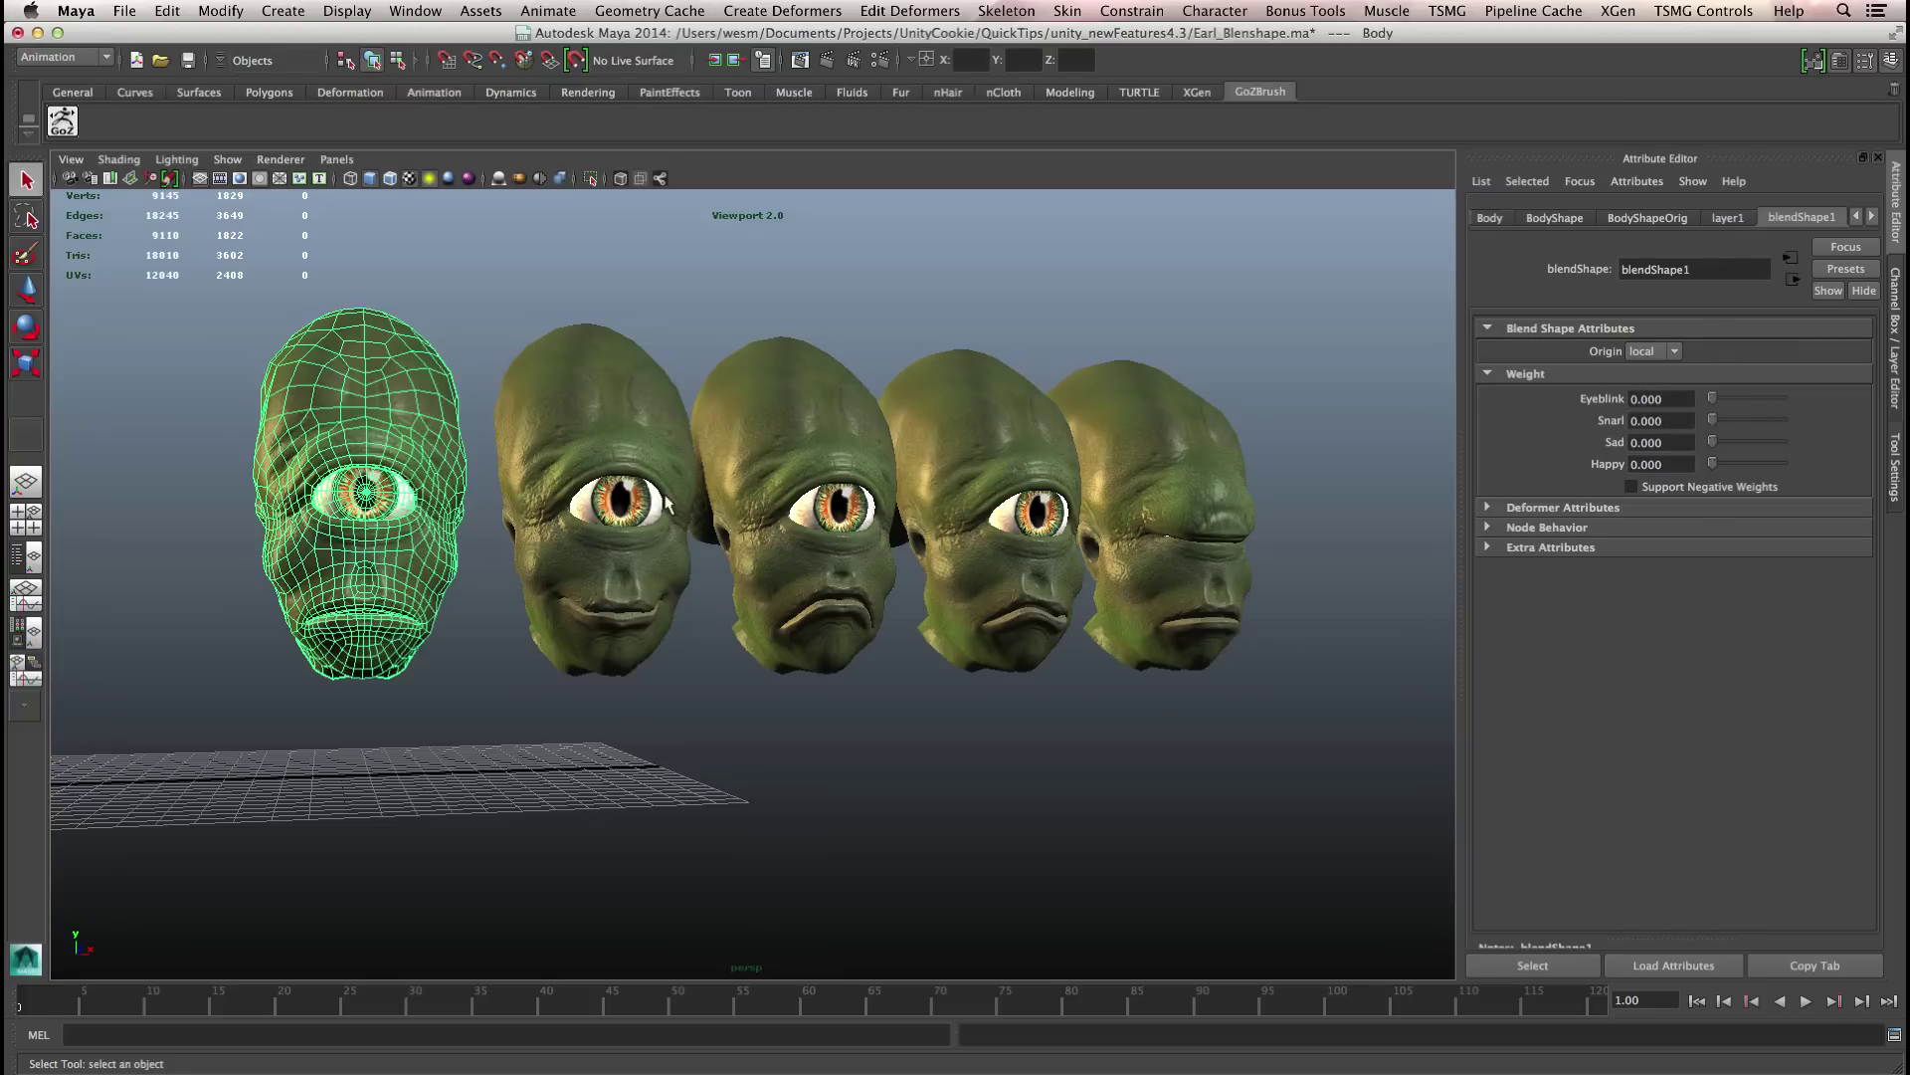
pyautogui.keyDown('alt'); pyautogui.moveTo(685, 575); pyautogui.dragTo(698, 589); pyautogui.keyUp('alt')
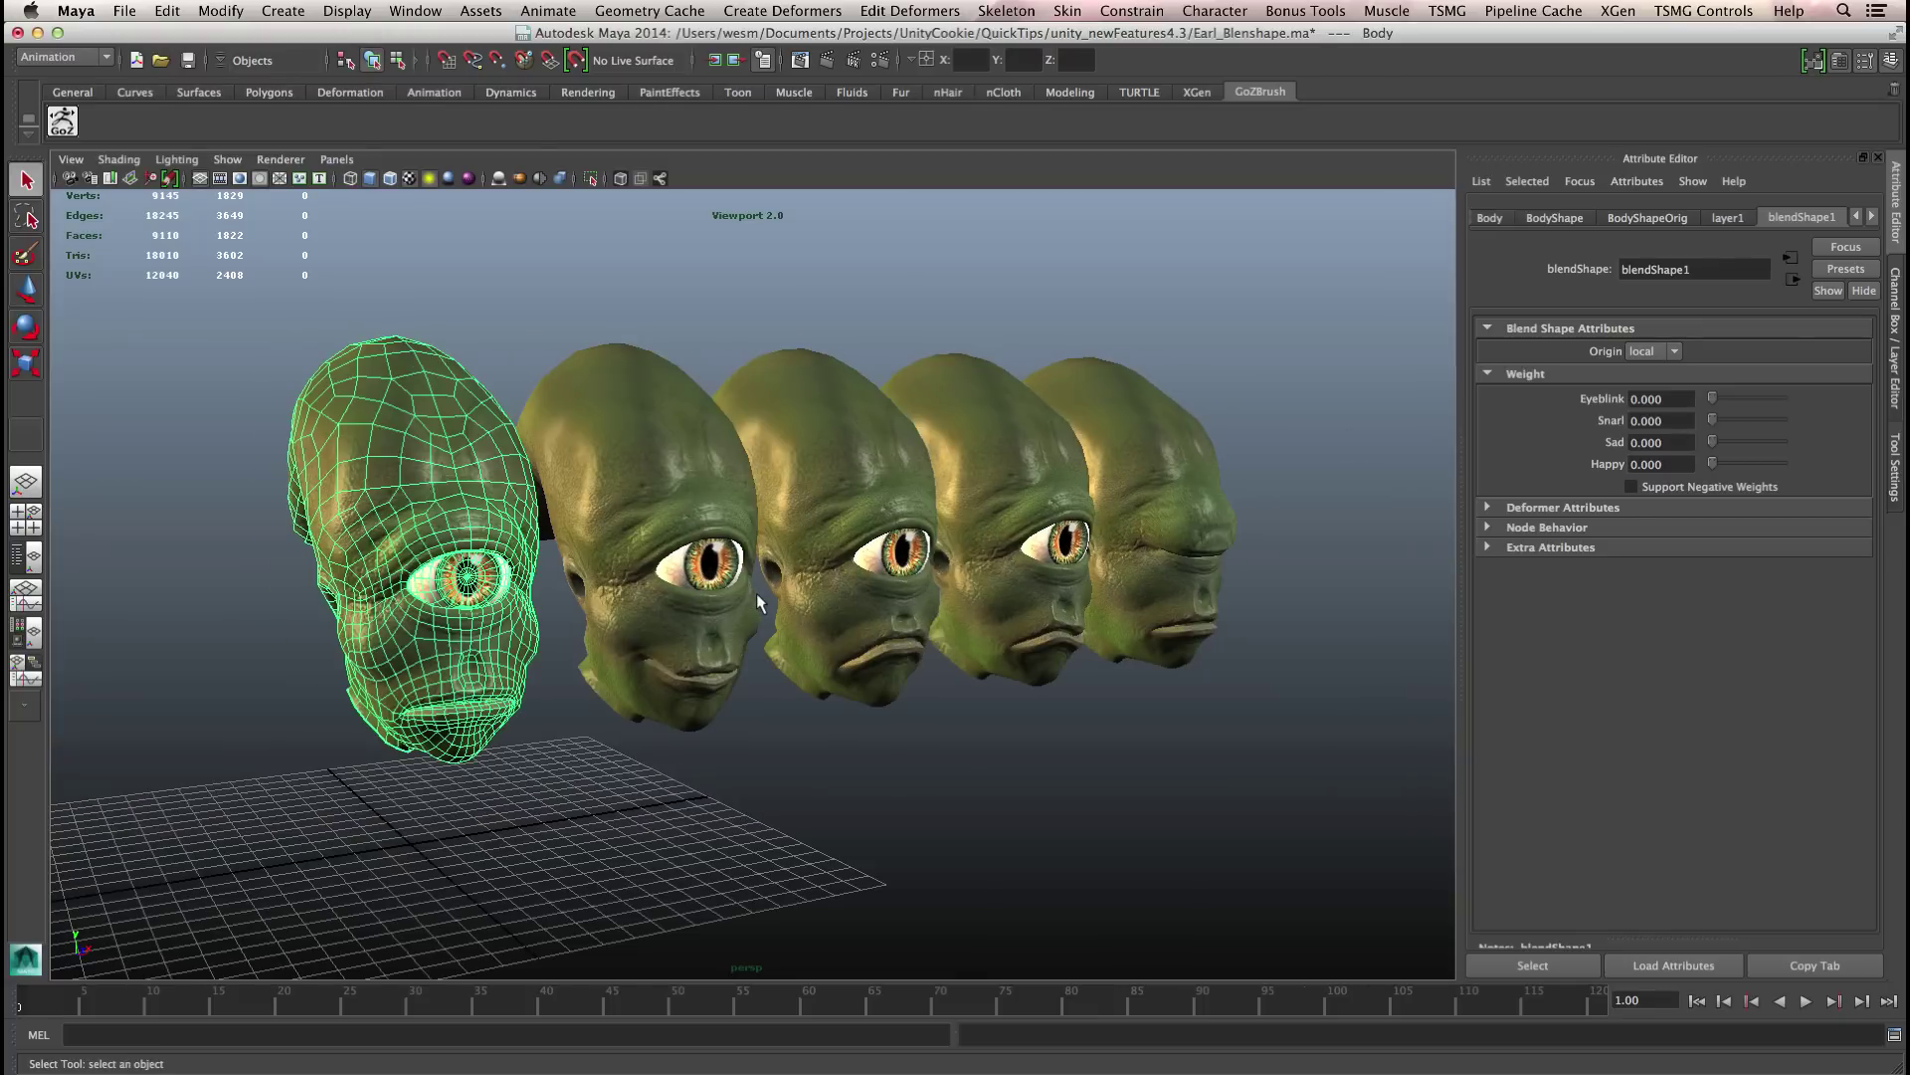
pyautogui.press('super+Tab')
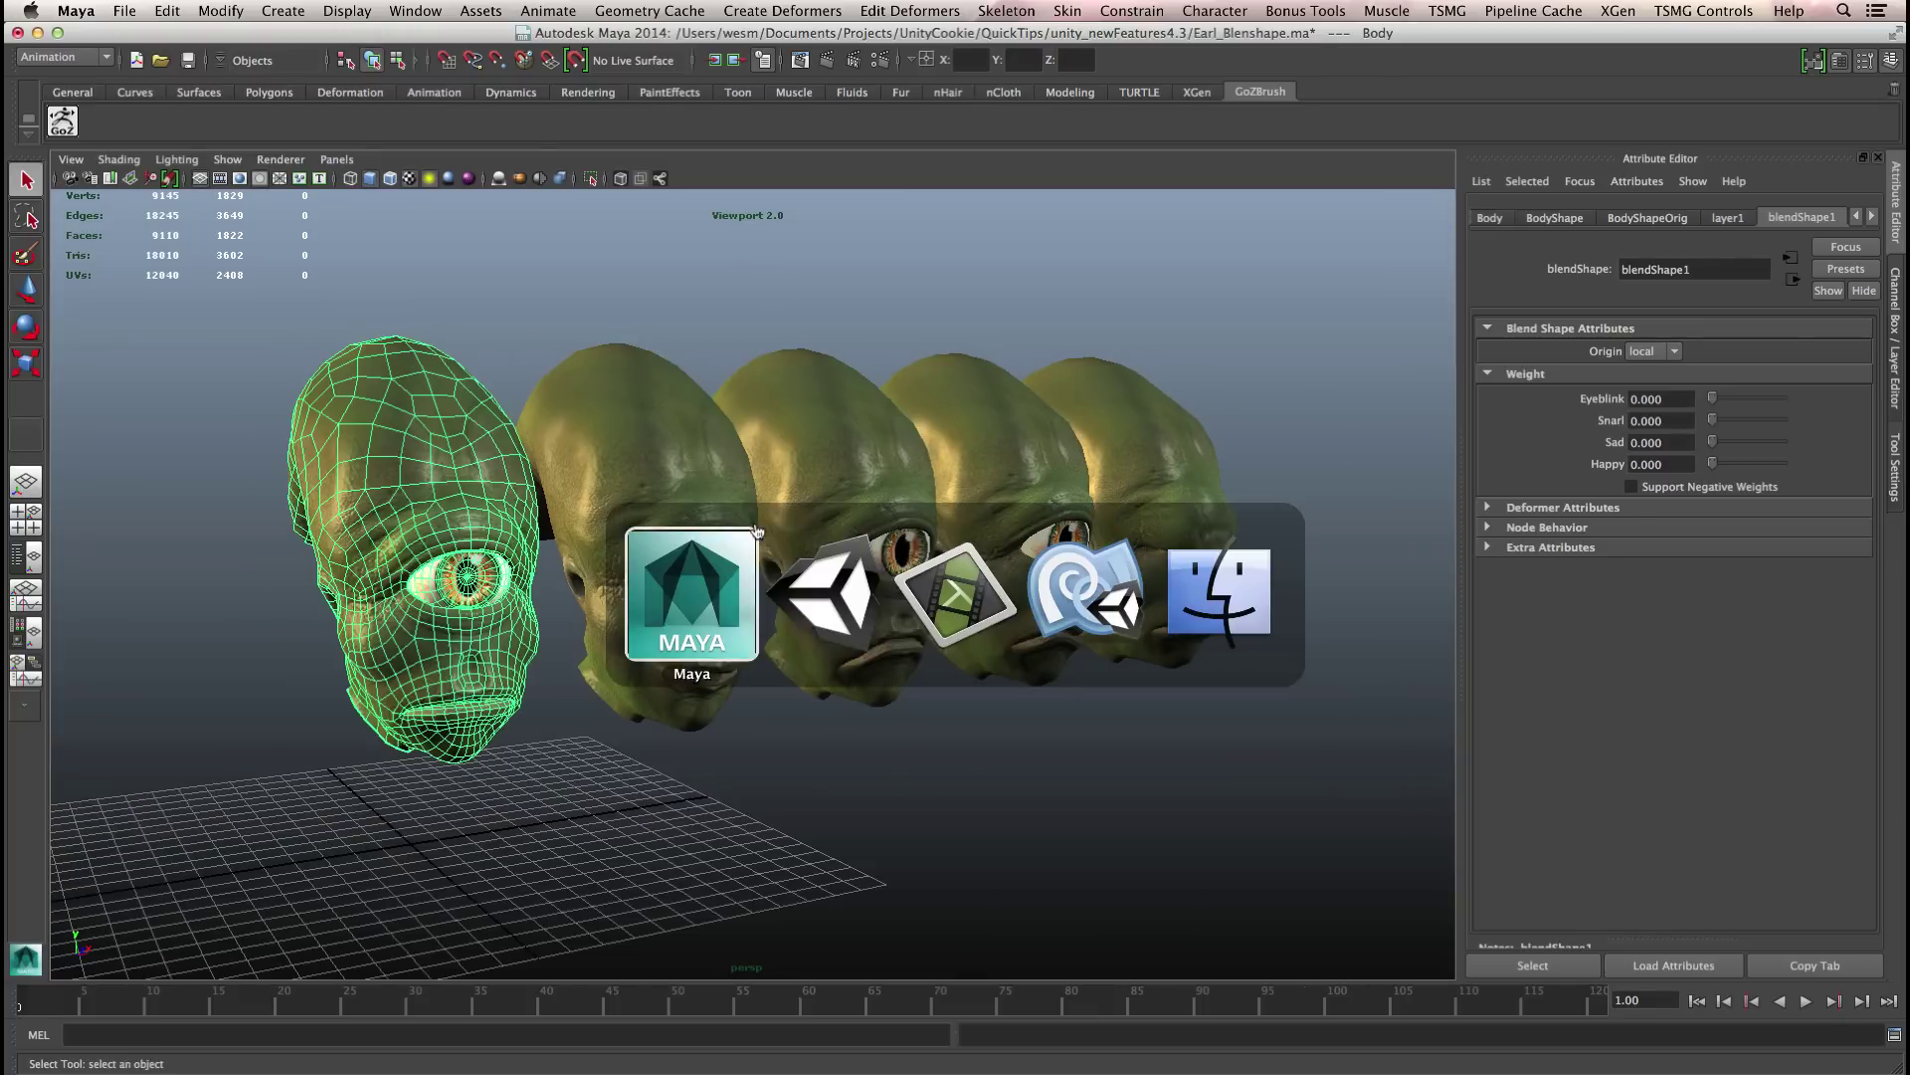
# - Return to Unity and show the Earl model's Import Settings with Import BlendShapes enabled
pyautogui.click(875, 572)
pyautogui.keyDown('alt'); pyautogui.moveTo(932, 400); pyautogui.dragTo(985, 438); pyautogui.keyUp('alt')
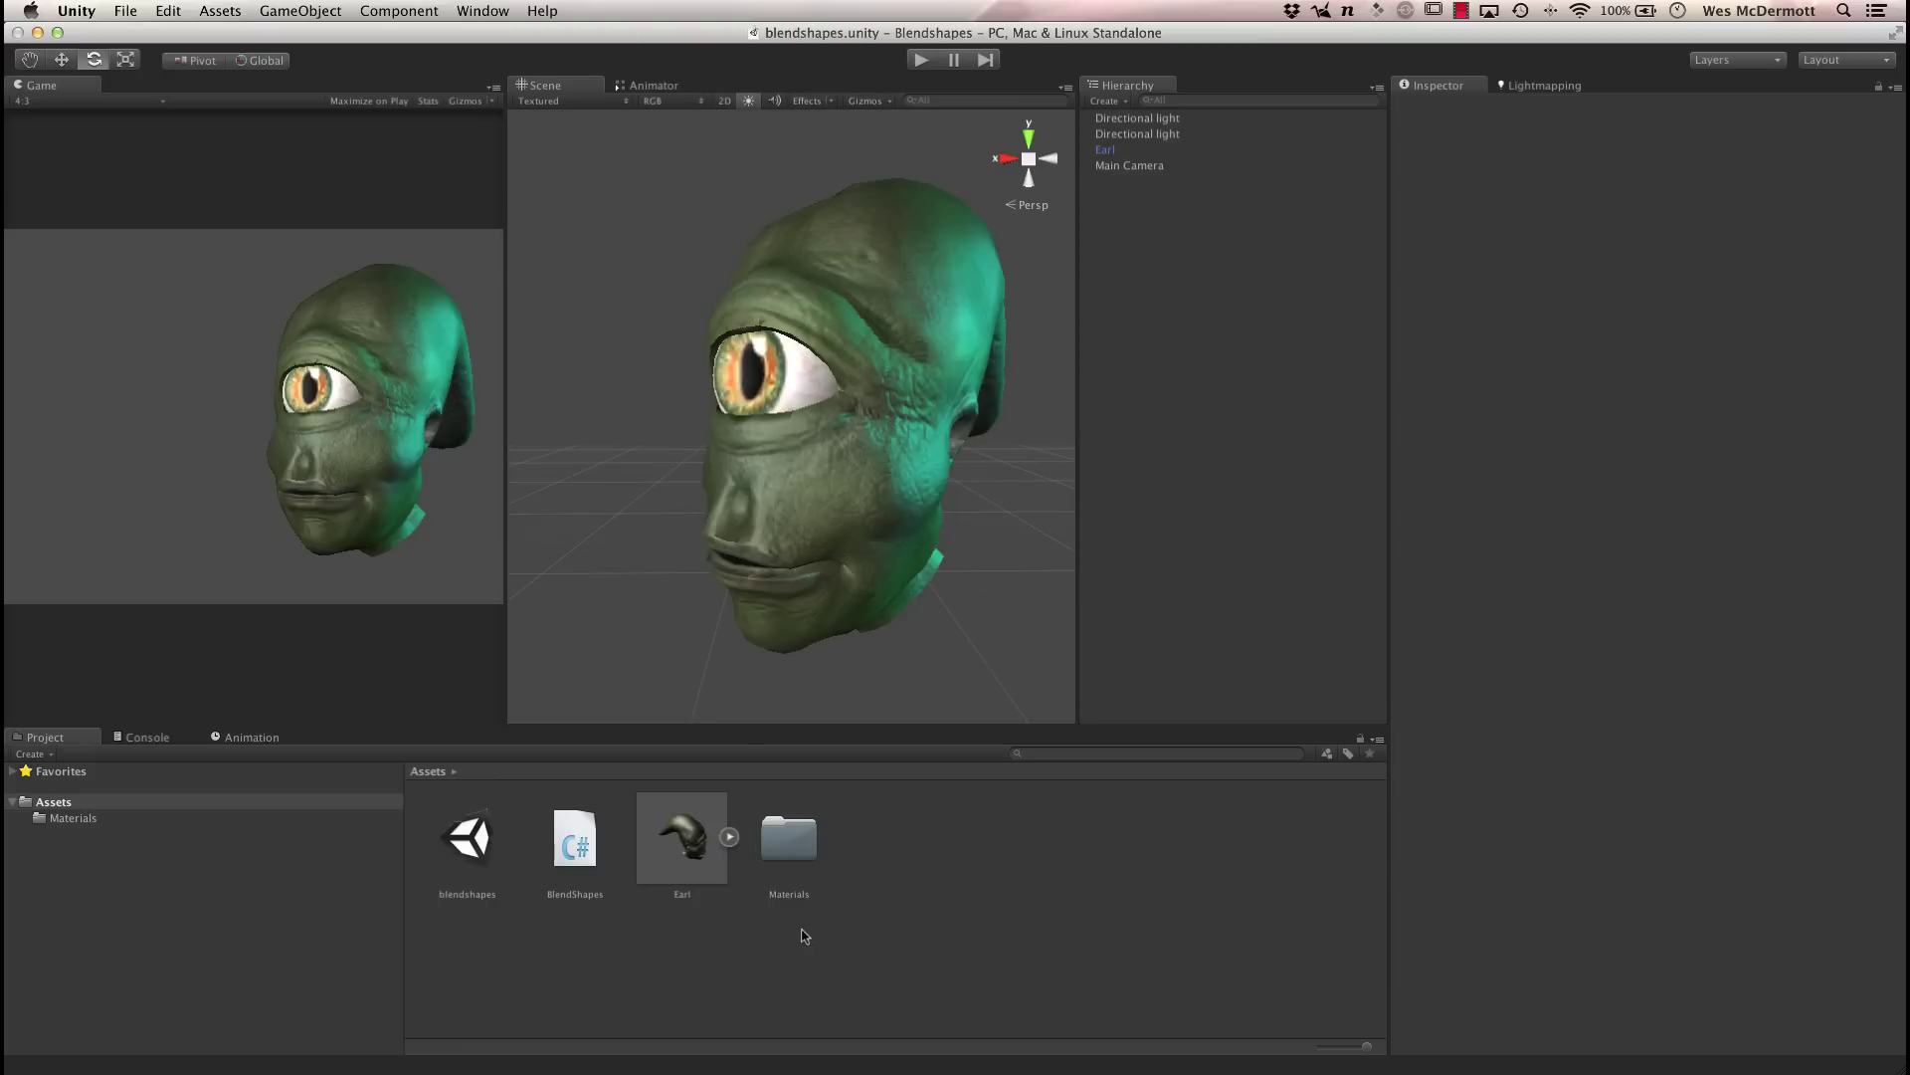
pyautogui.click(642, 836)
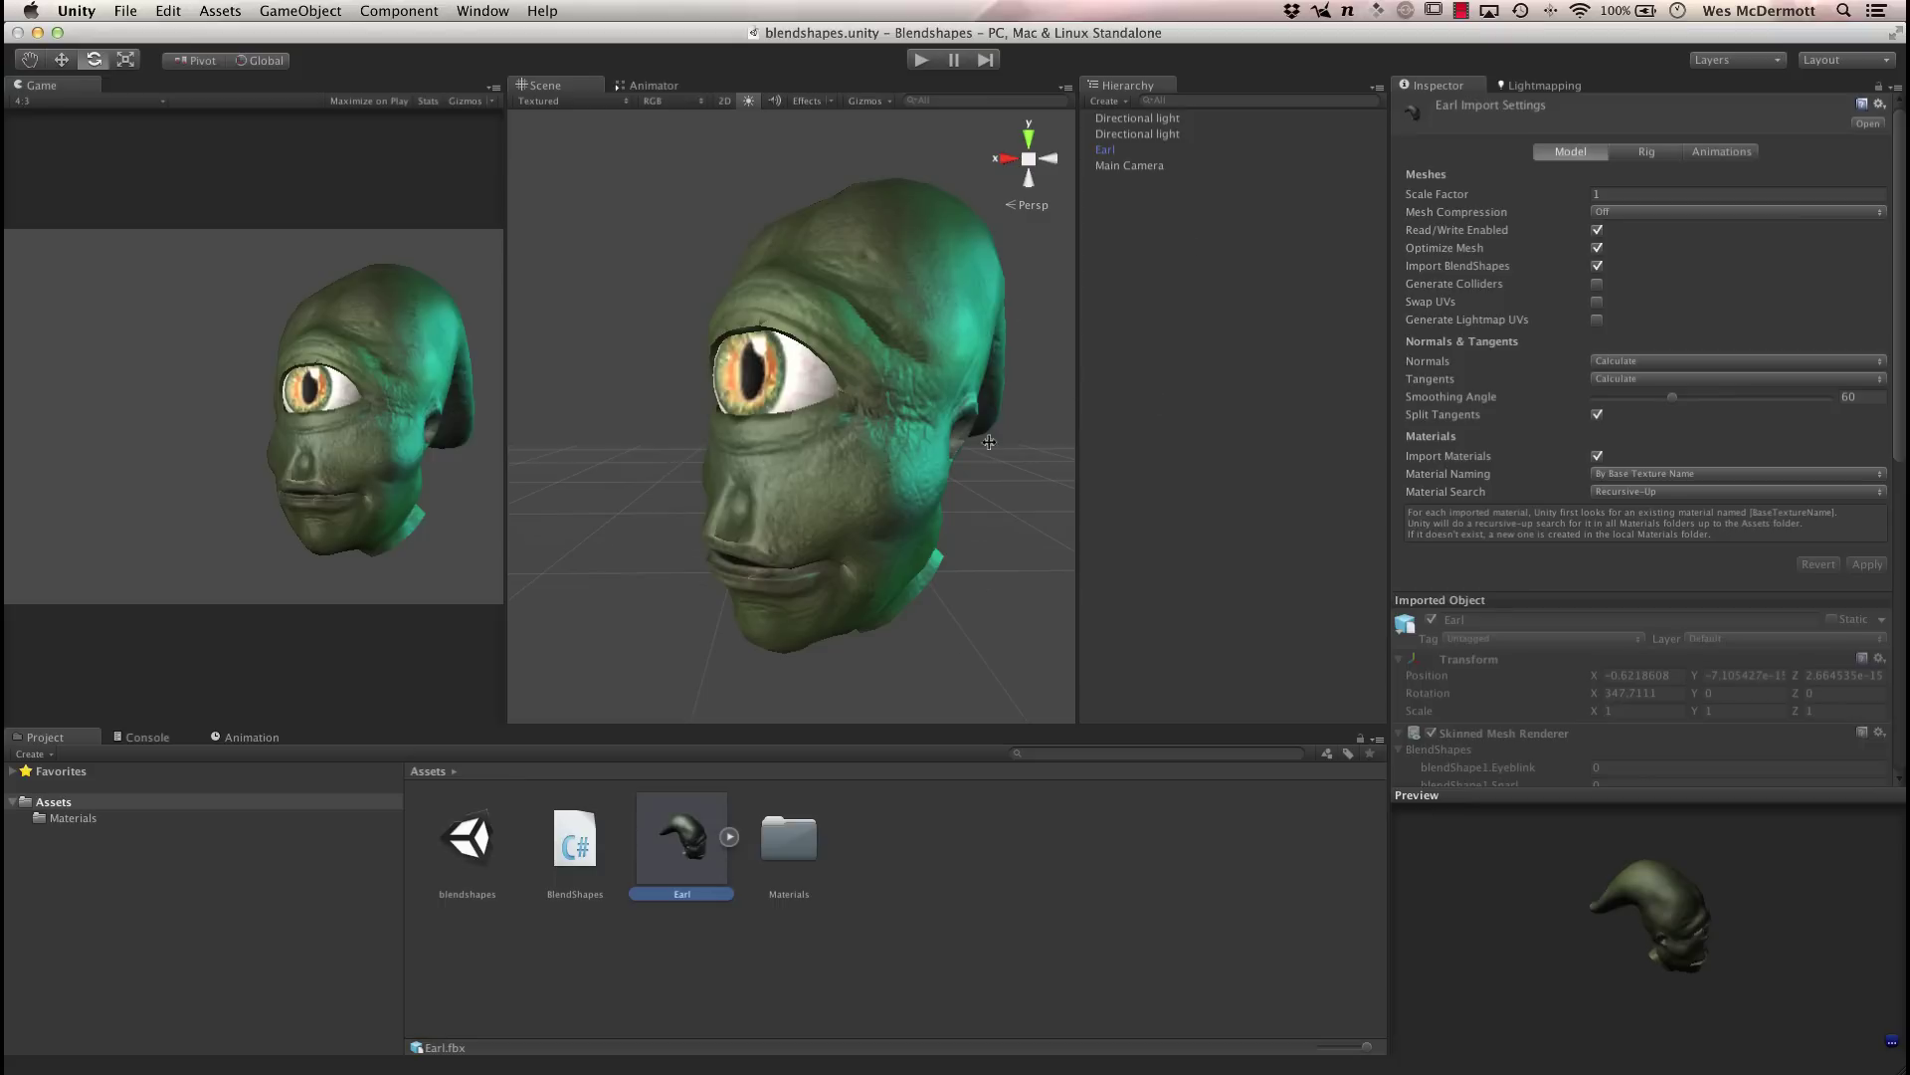
# - Select Earl and expand the Skinned Mesh Renderer BlendShapes list, showing Happy at 51.46
pyautogui.click(1106, 150)
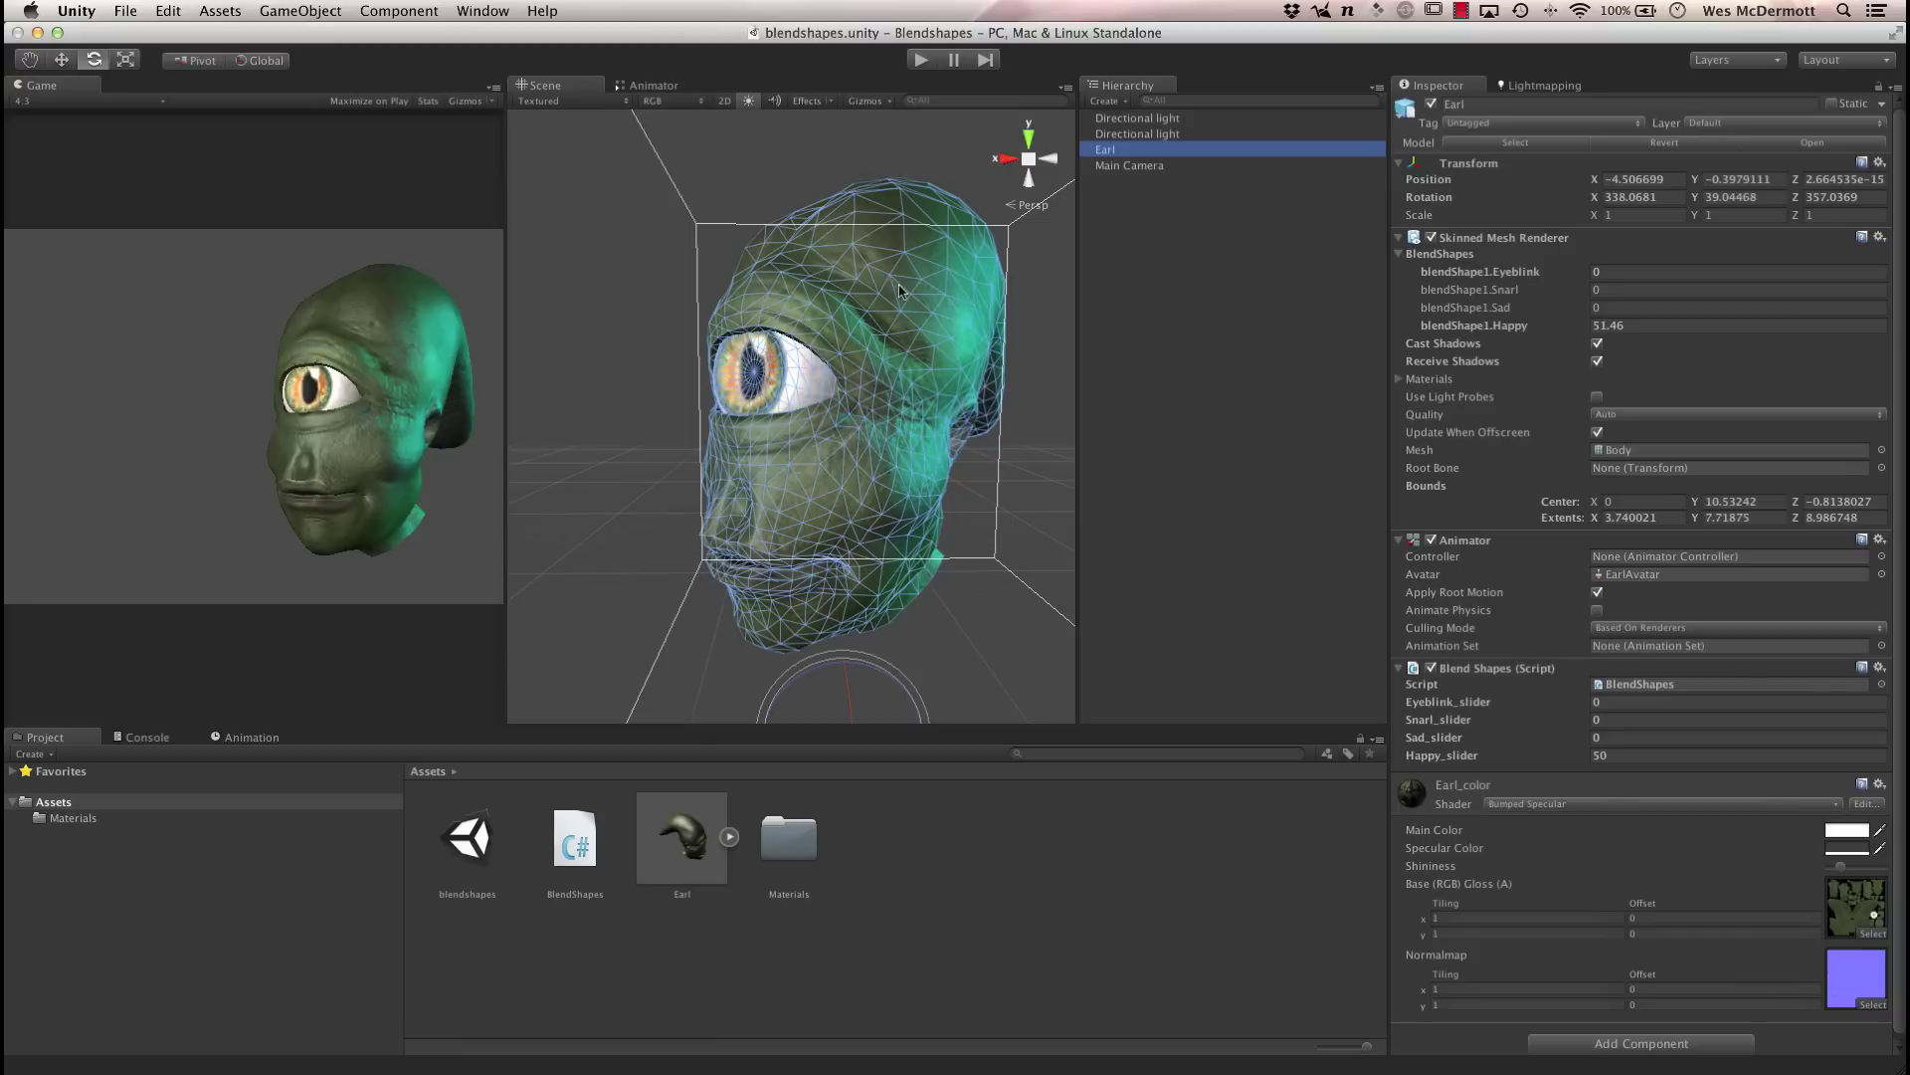
pyautogui.keyDown('alt'); pyautogui.moveTo(885, 455); pyautogui.dragTo(816, 453); pyautogui.keyUp('alt')
pyautogui.click(1117, 154)
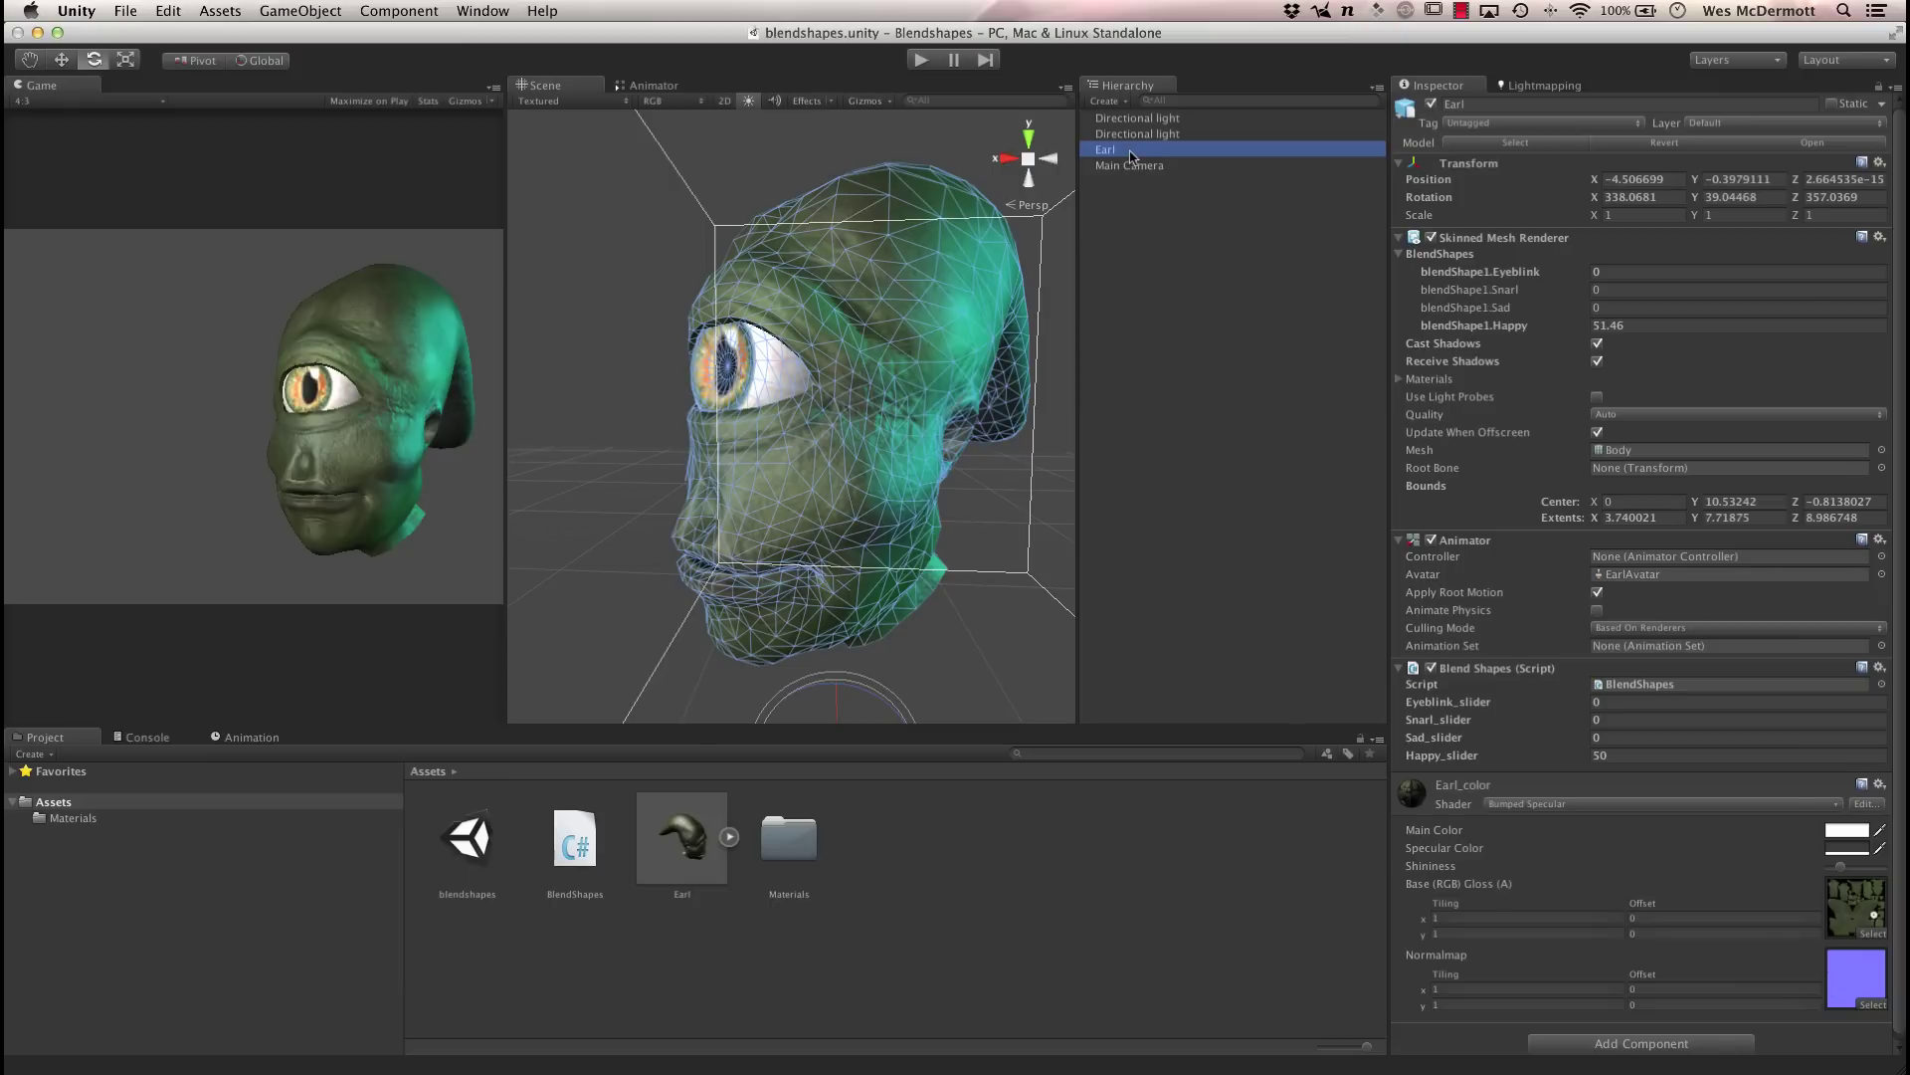
pyautogui.keyDown('alt'); pyautogui.moveTo(1006, 475); pyautogui.dragTo(970, 468); pyautogui.keyUp('alt')
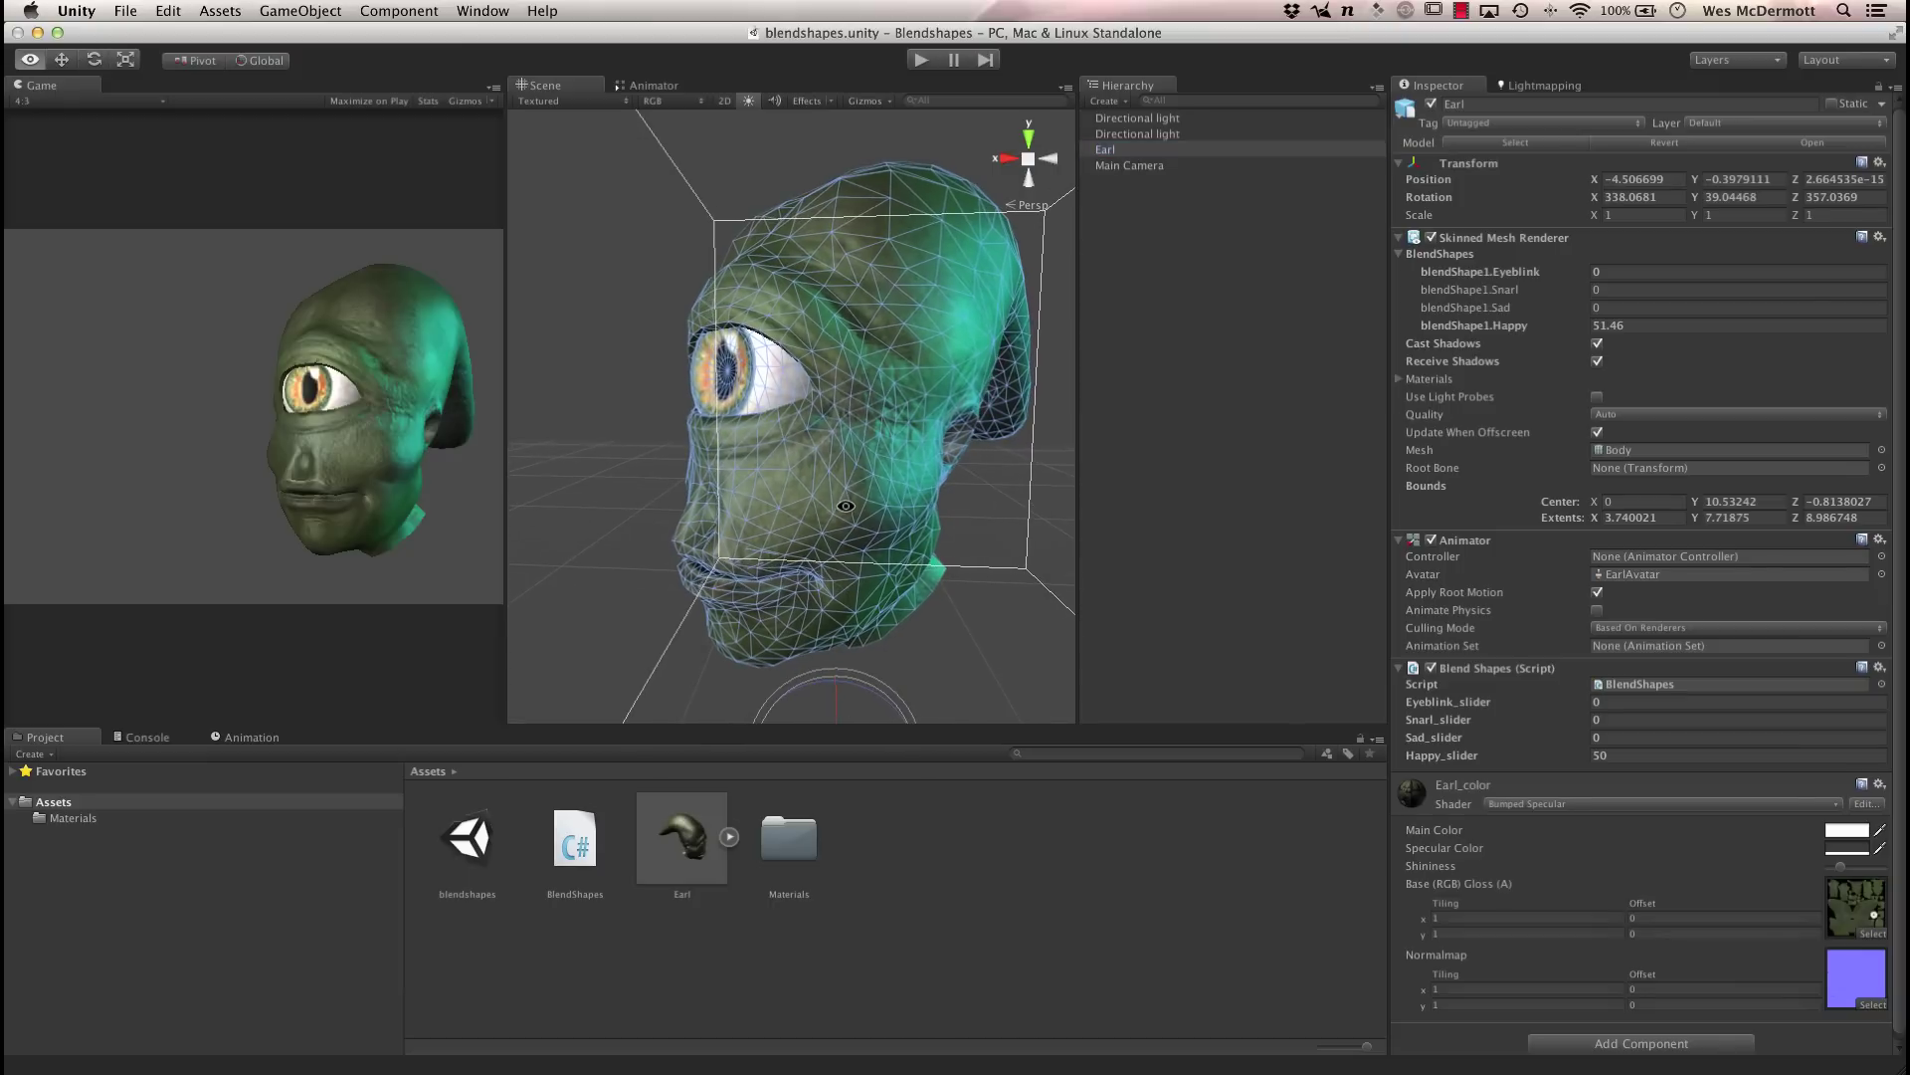
pyautogui.click(1130, 154)
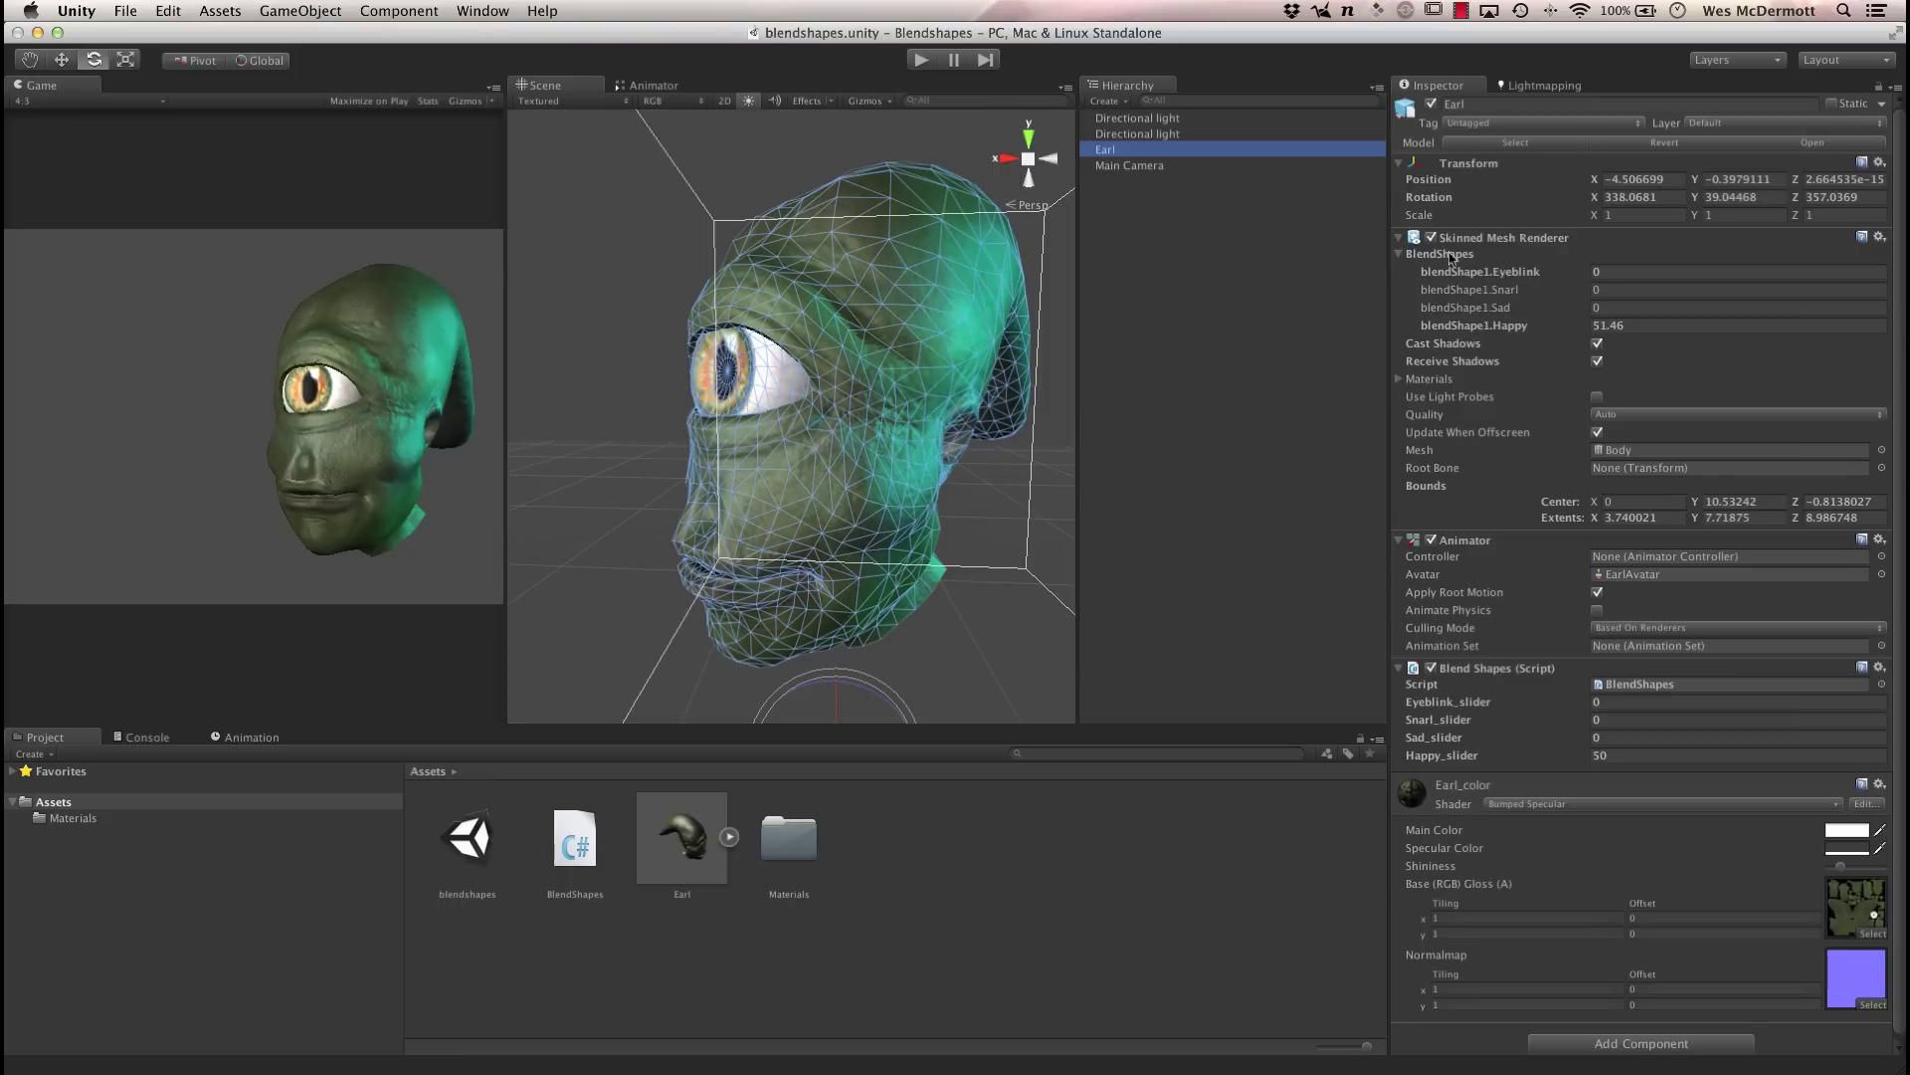
pyautogui.click(1399, 257)
pyautogui.click(1399, 256)
pyautogui.click(1399, 256)
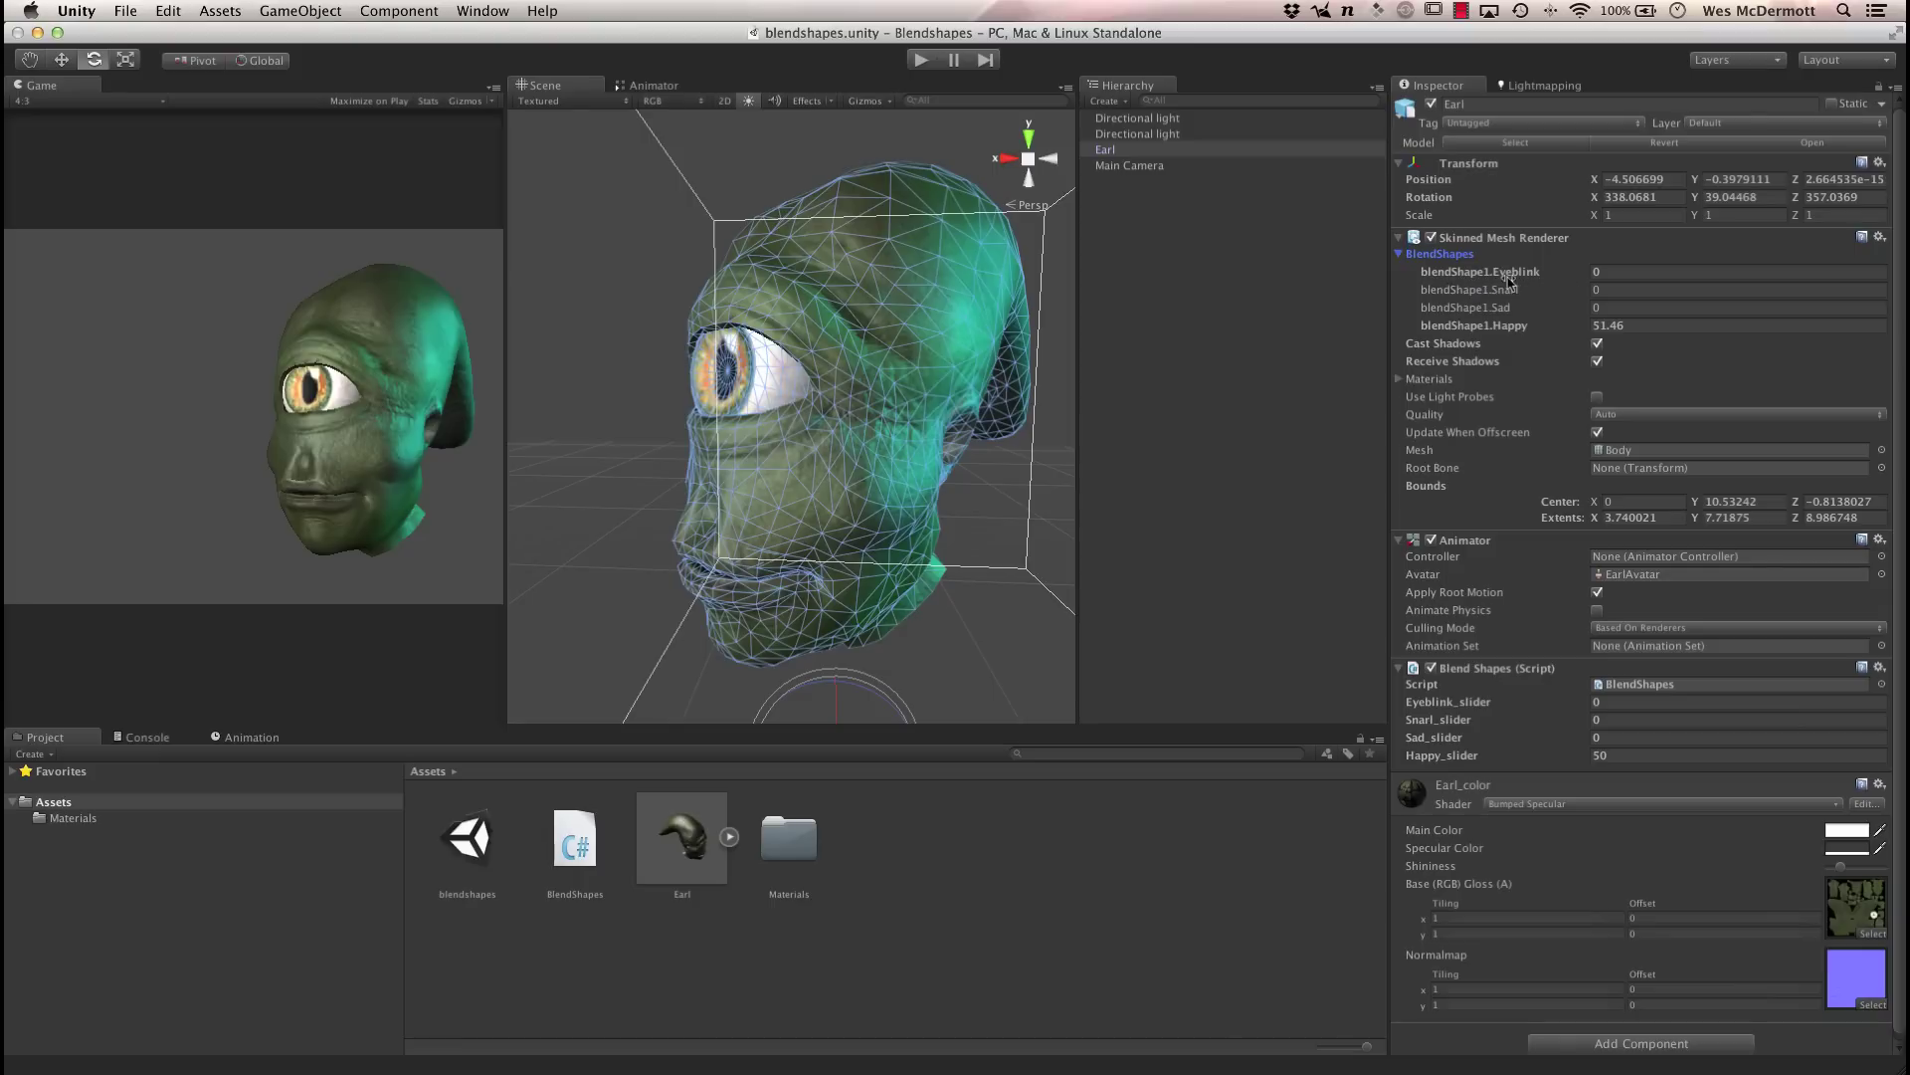
pyautogui.press('super+Tab')
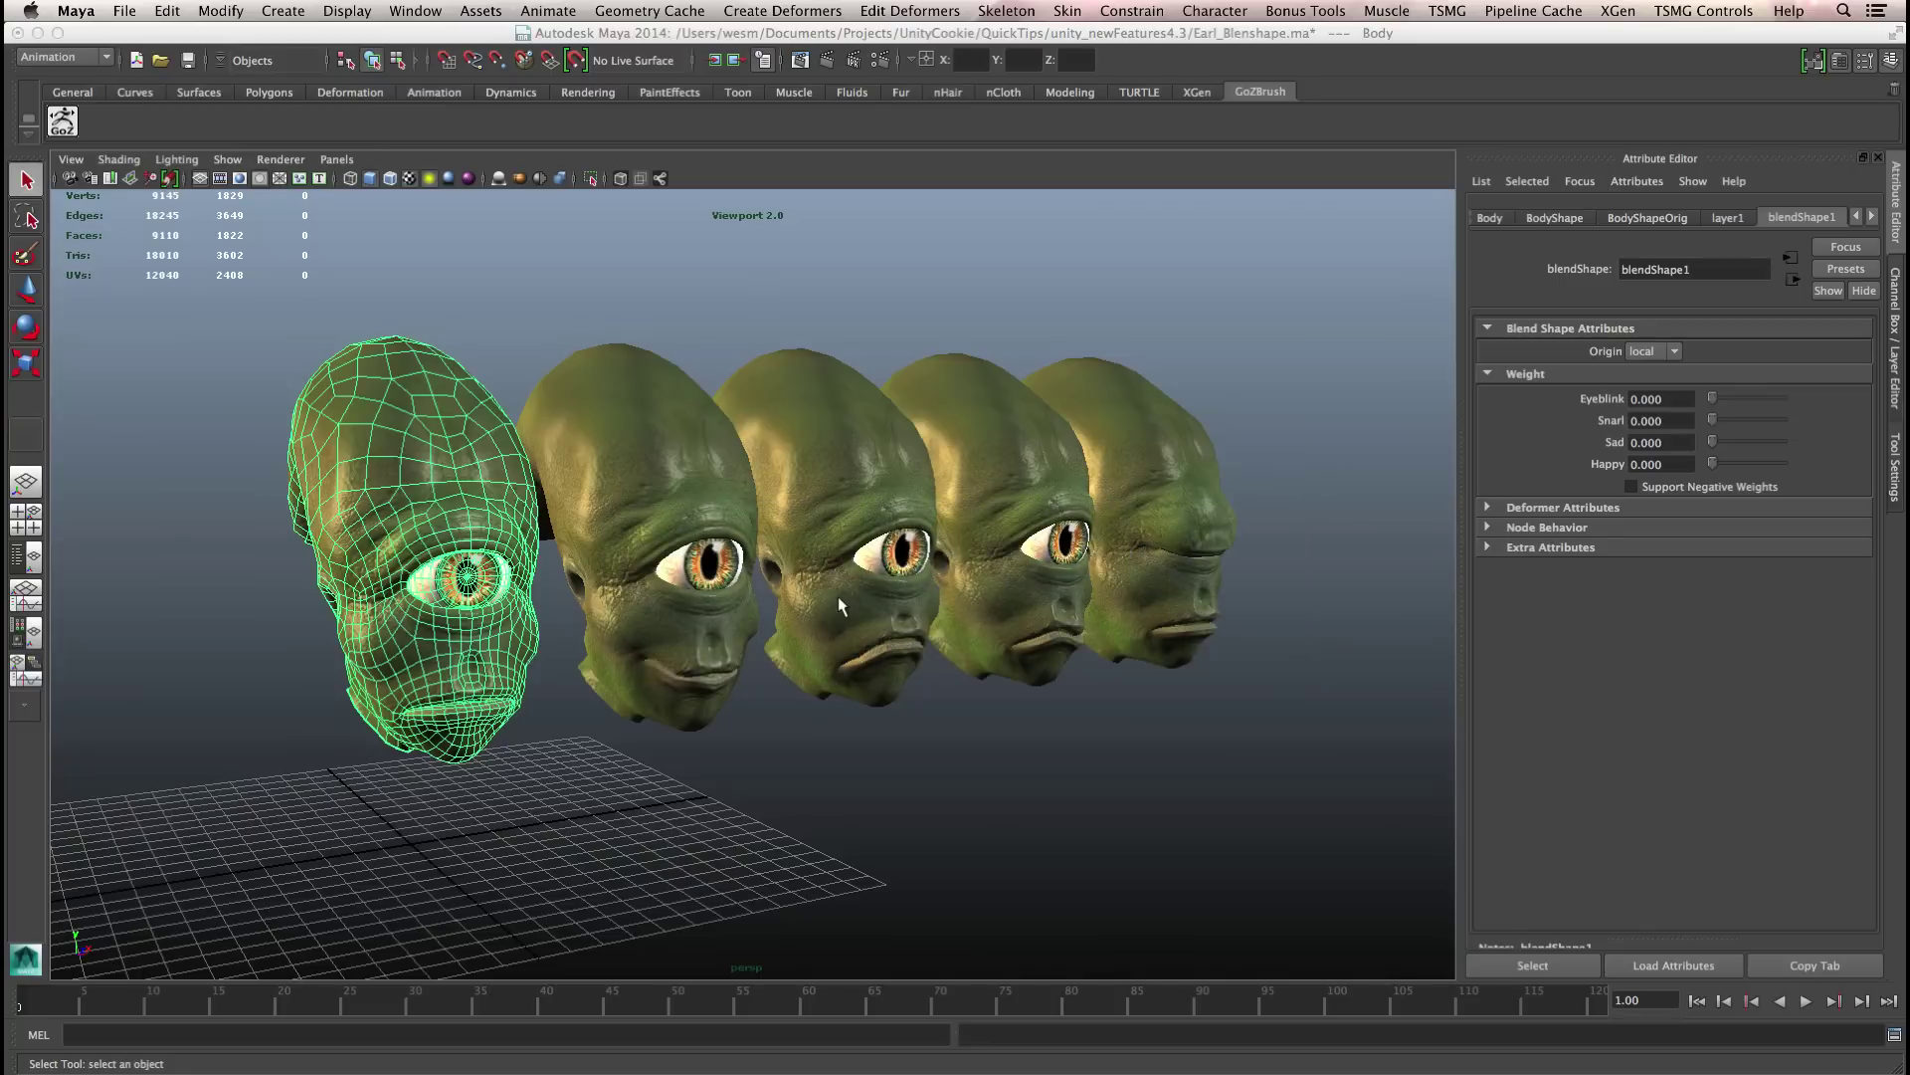
# - In Maya, revisit Create Deformers > Blend Shape and its name field, then return to Unity
pyautogui.keyDown('alt'); pyautogui.moveTo(1130, 394); pyautogui.dragTo(1179, 426, button='right'); pyautogui.keyUp('alt')
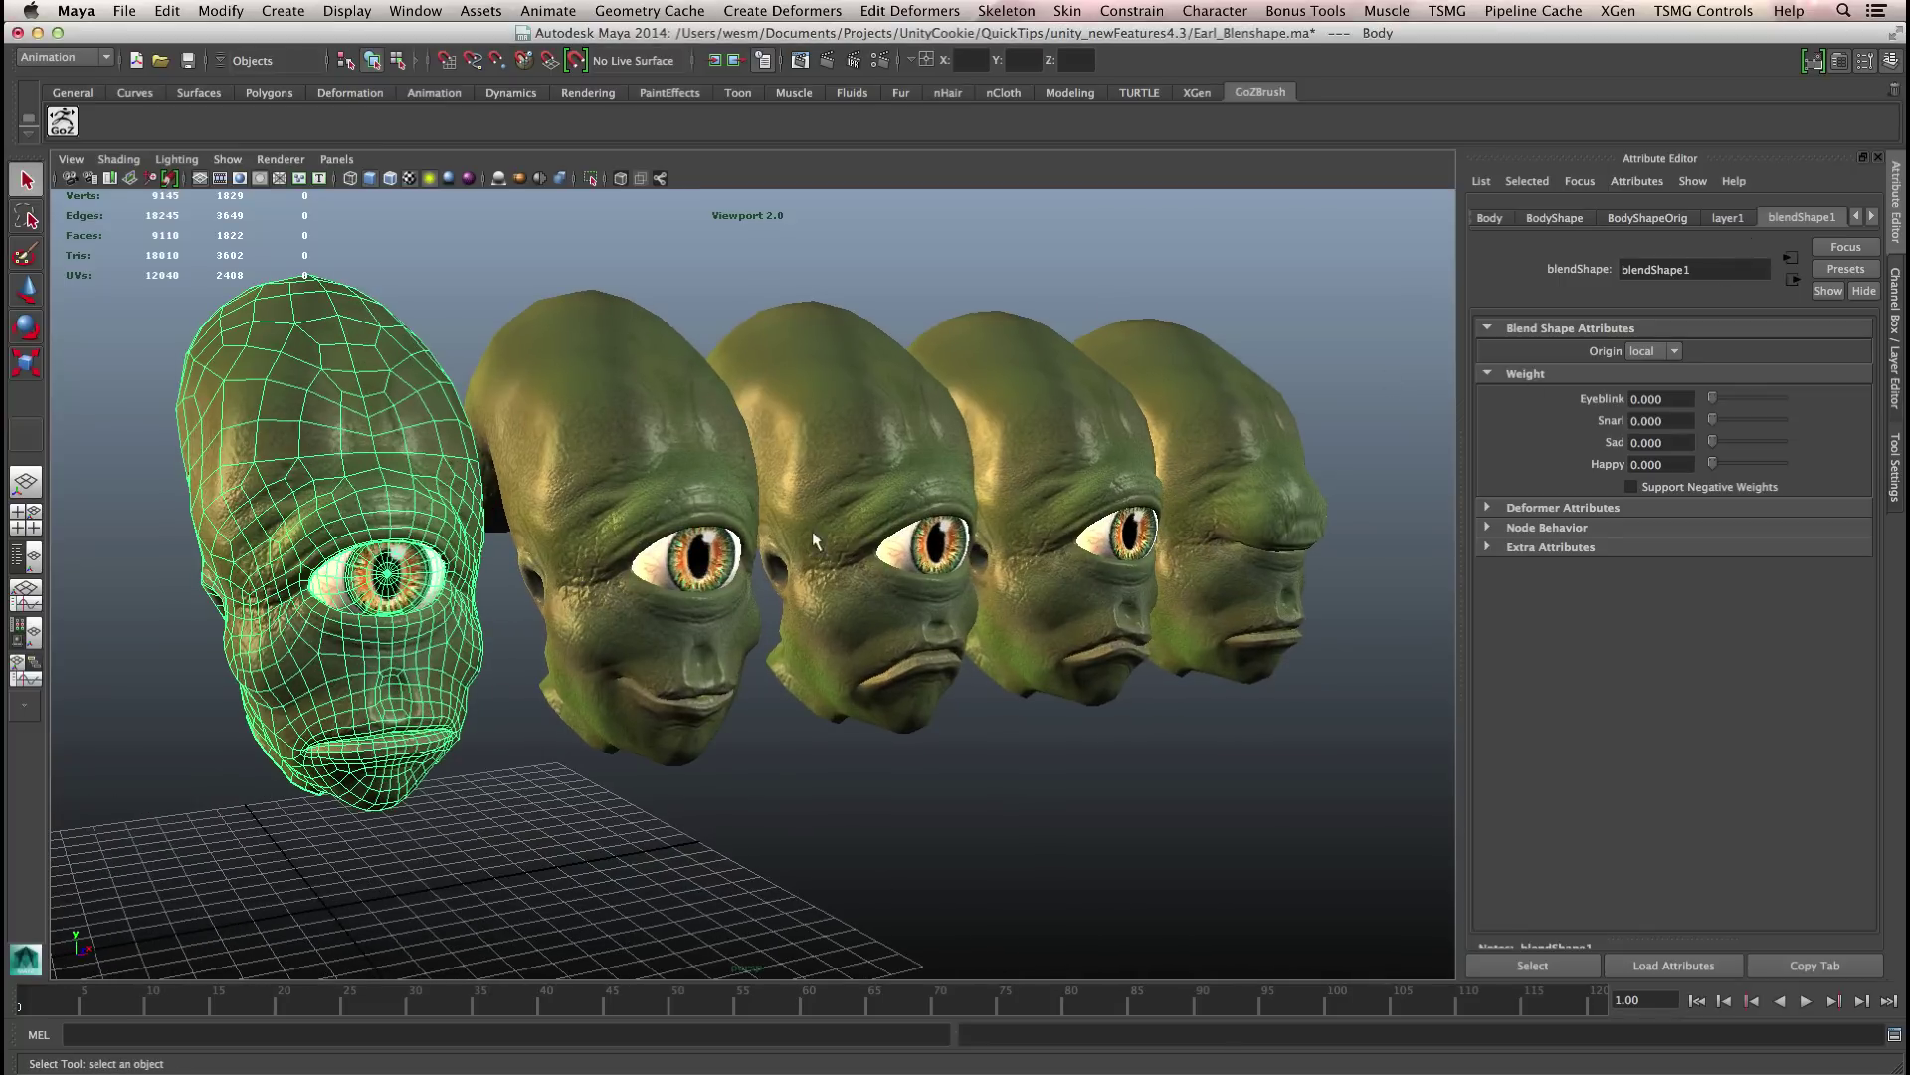
pyautogui.keyDown('alt'); pyautogui.moveTo(536, 570); pyautogui.dragTo(496, 572); pyautogui.keyUp('alt')
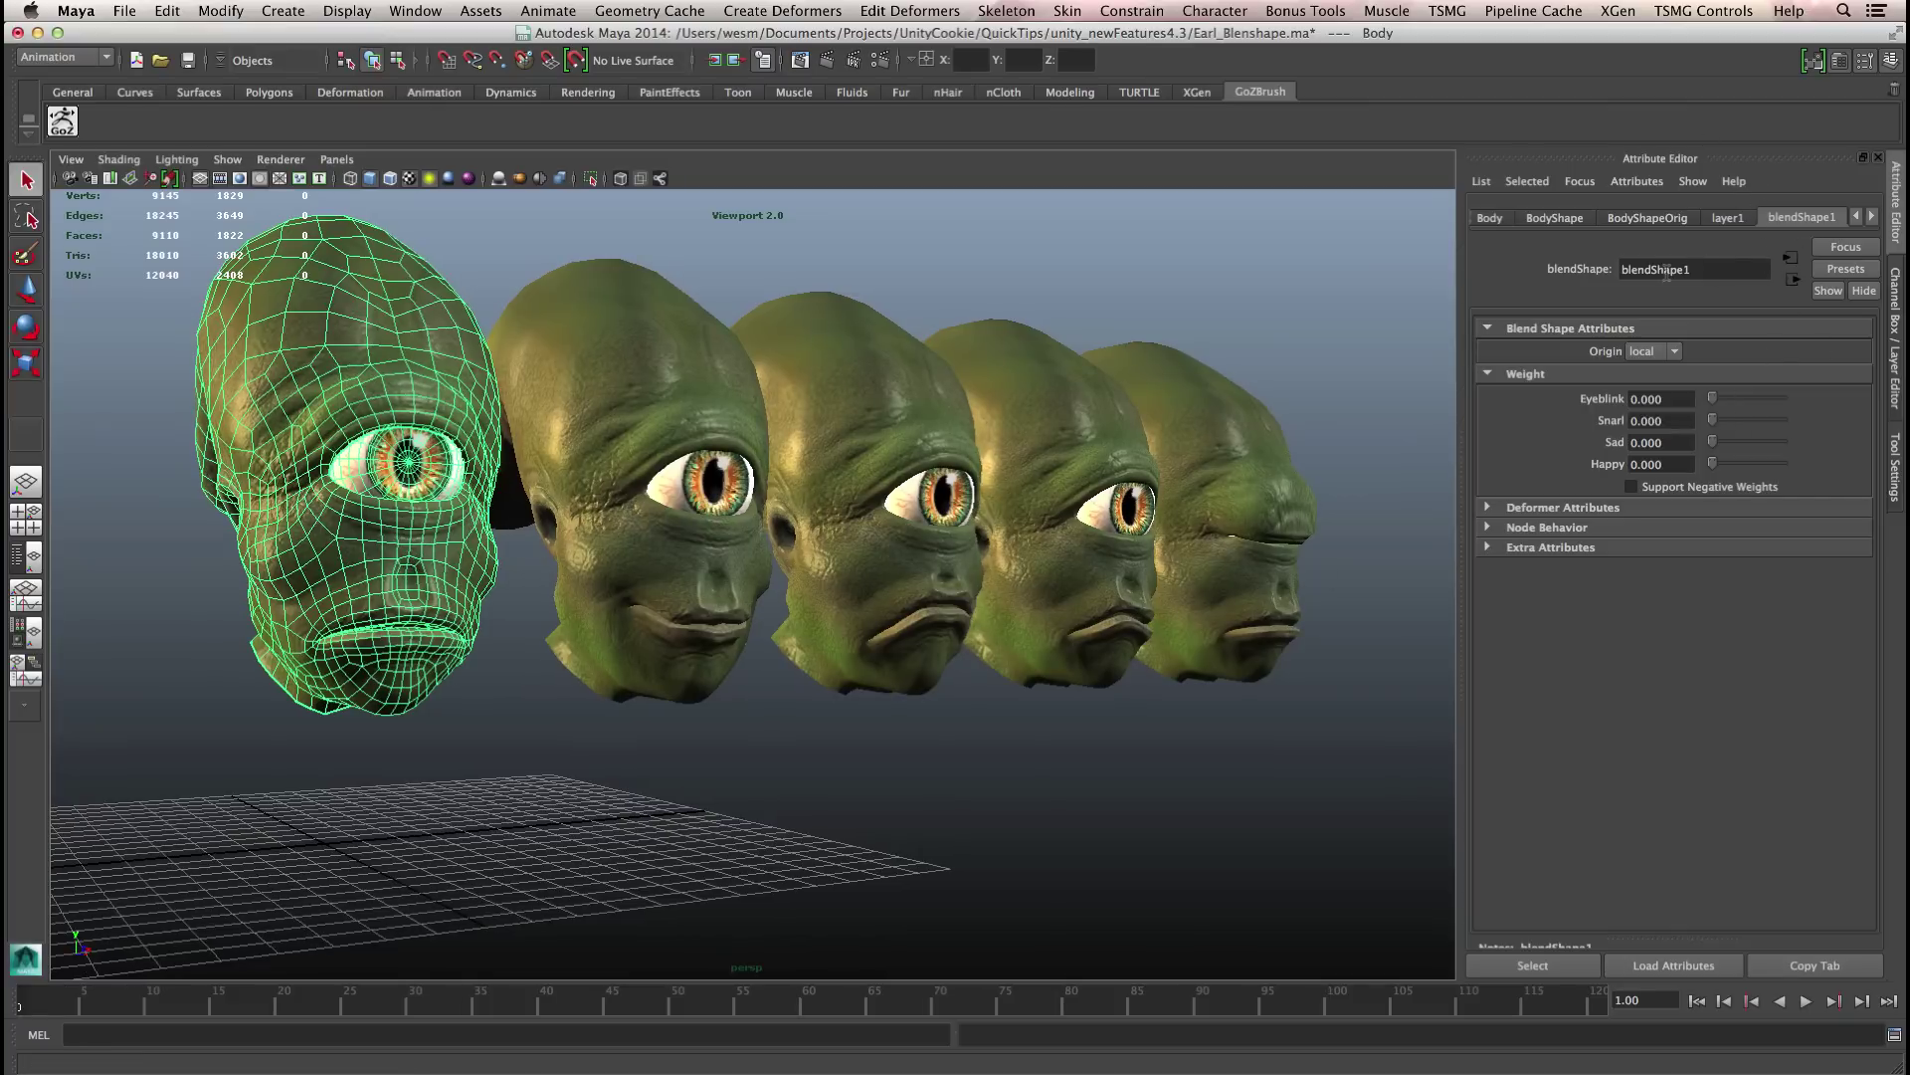
pyautogui.click(808, 10)
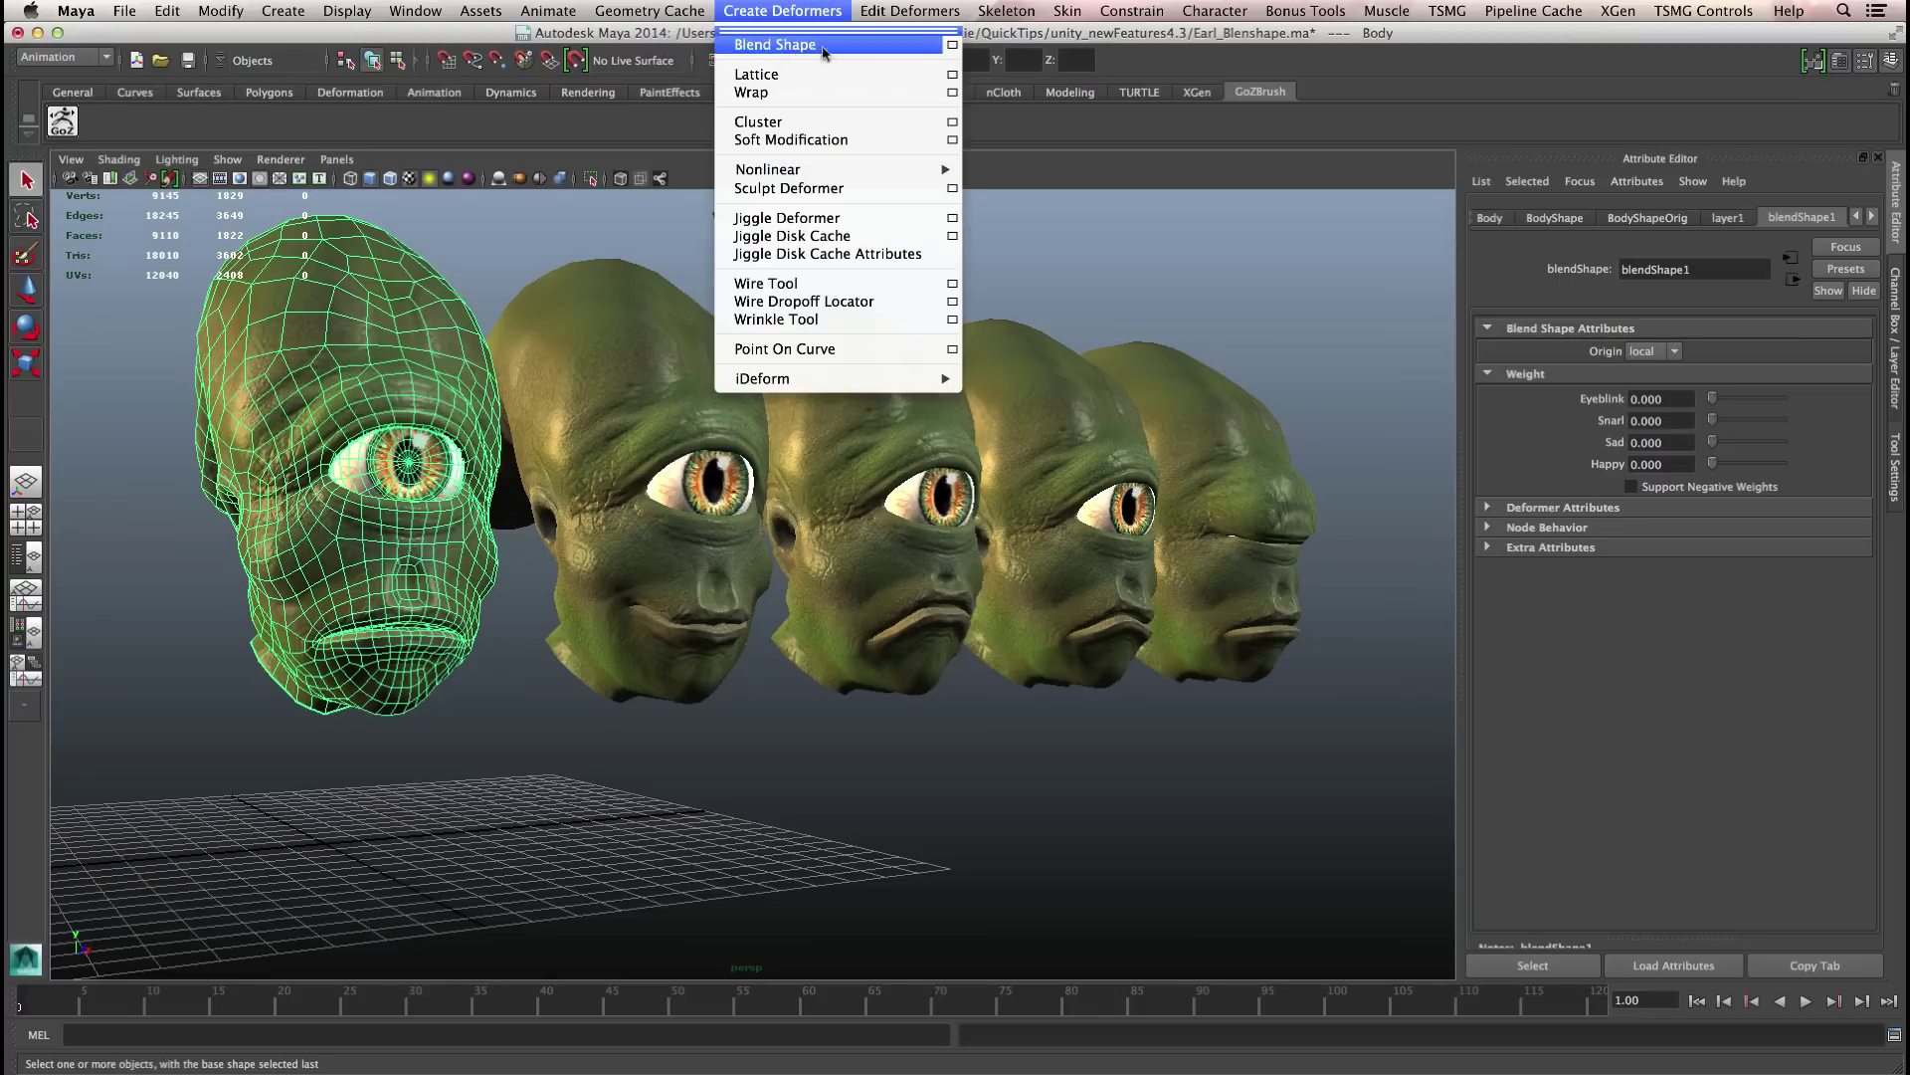
pyautogui.click(791, 46)
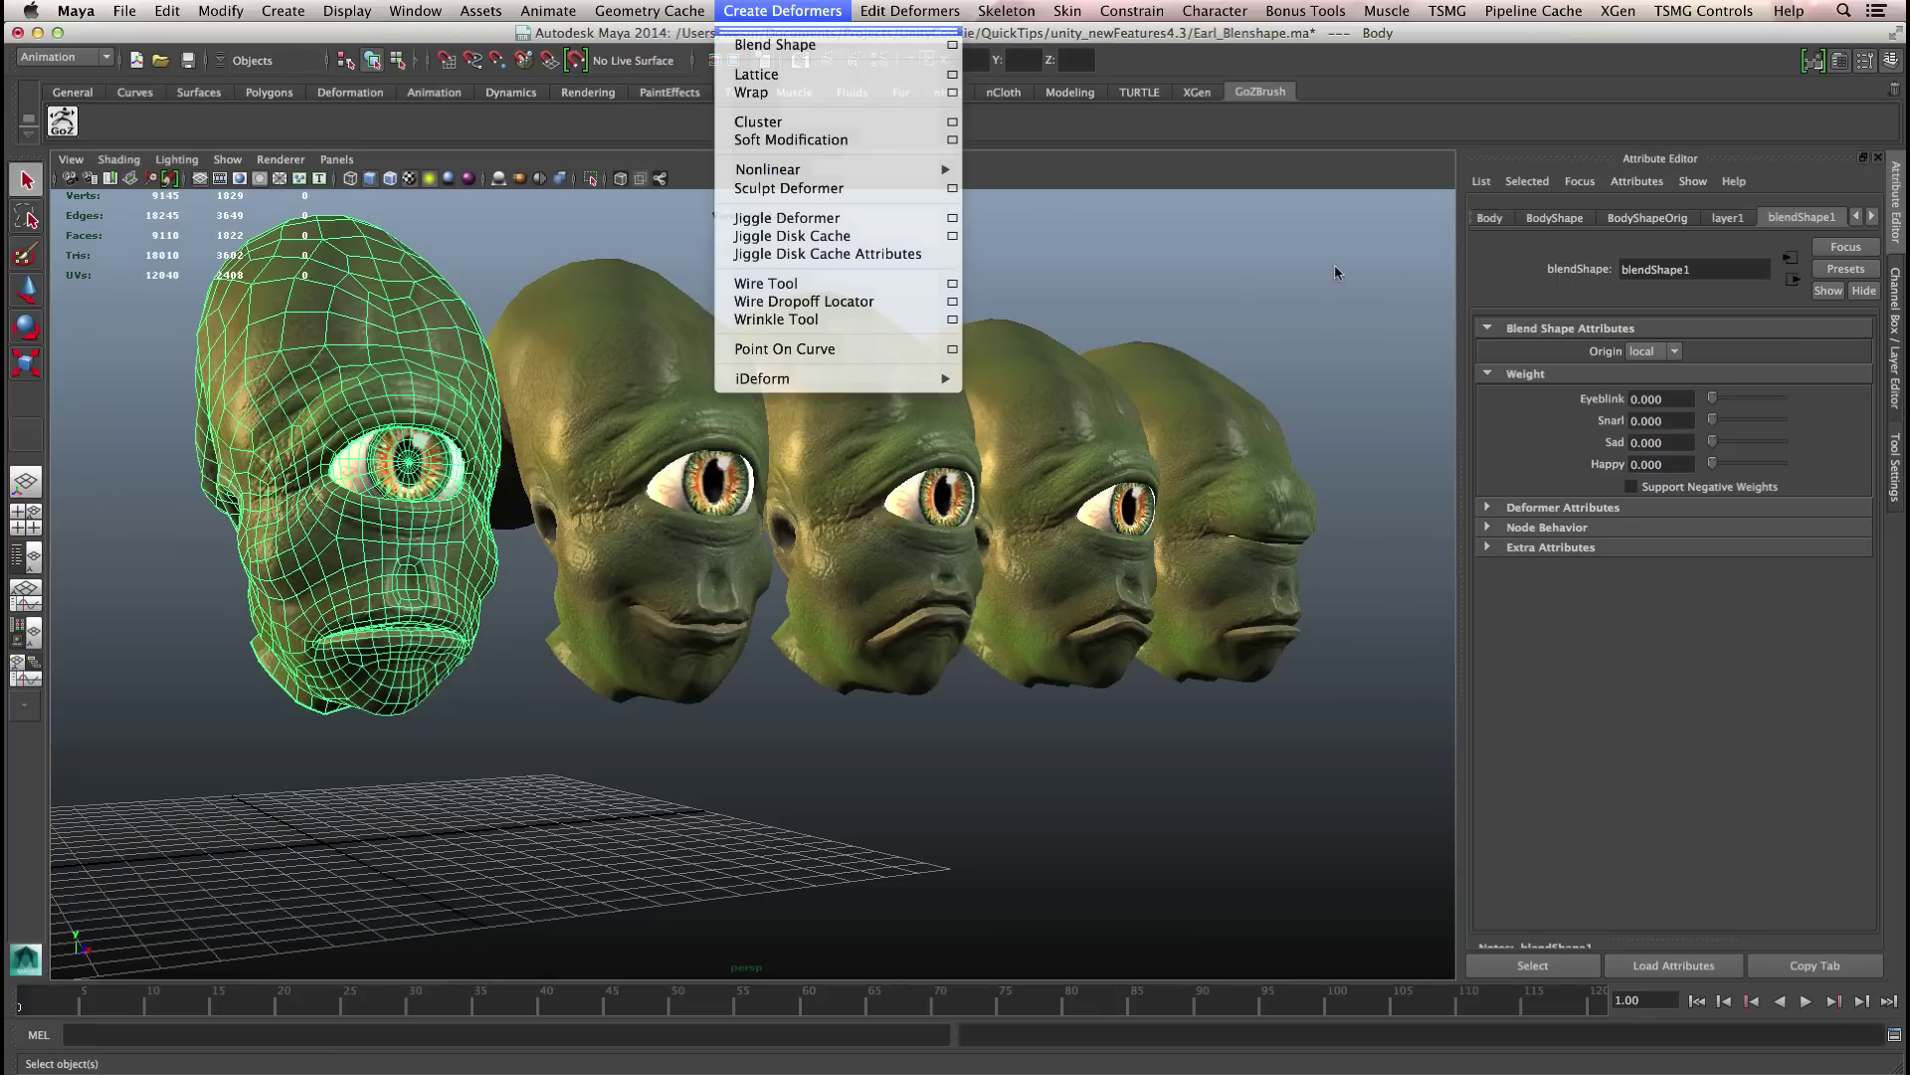
pyautogui.doubleClick(1653, 270)
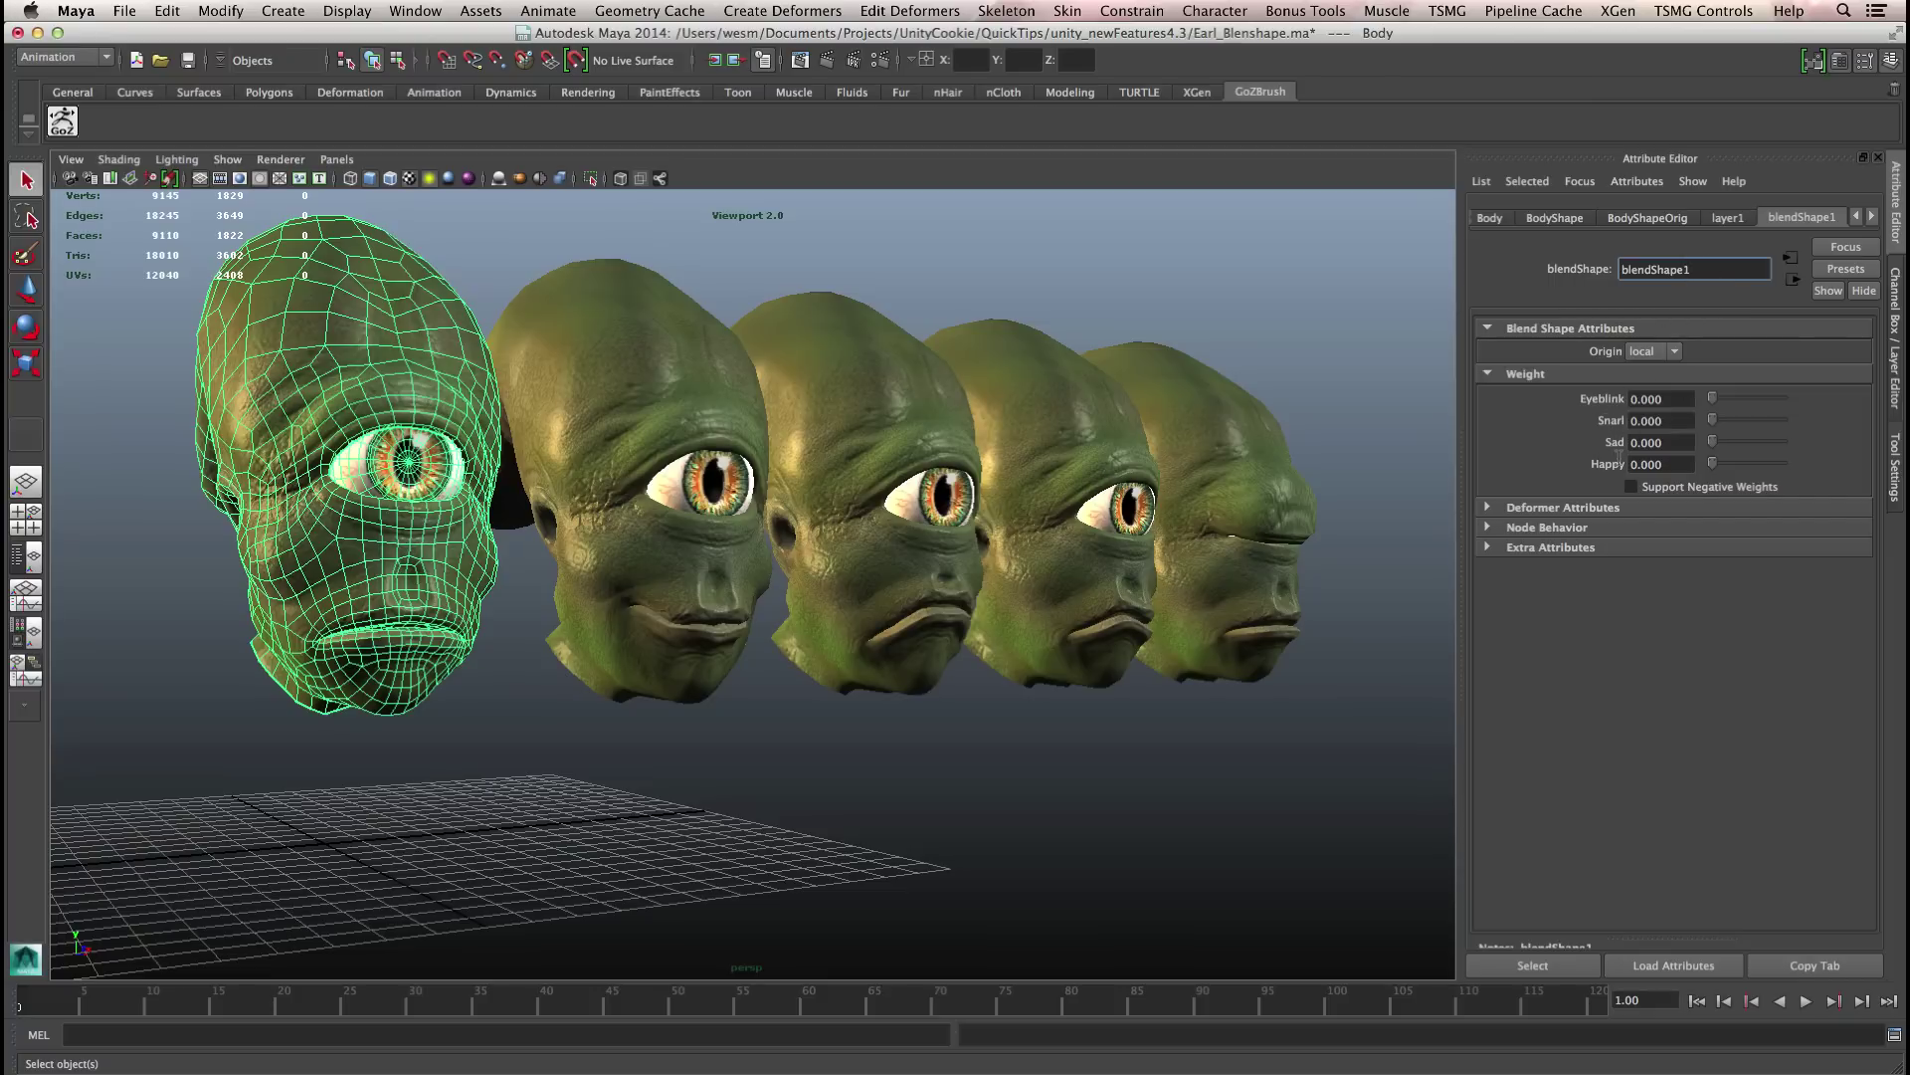
pyautogui.press('super+Tab')
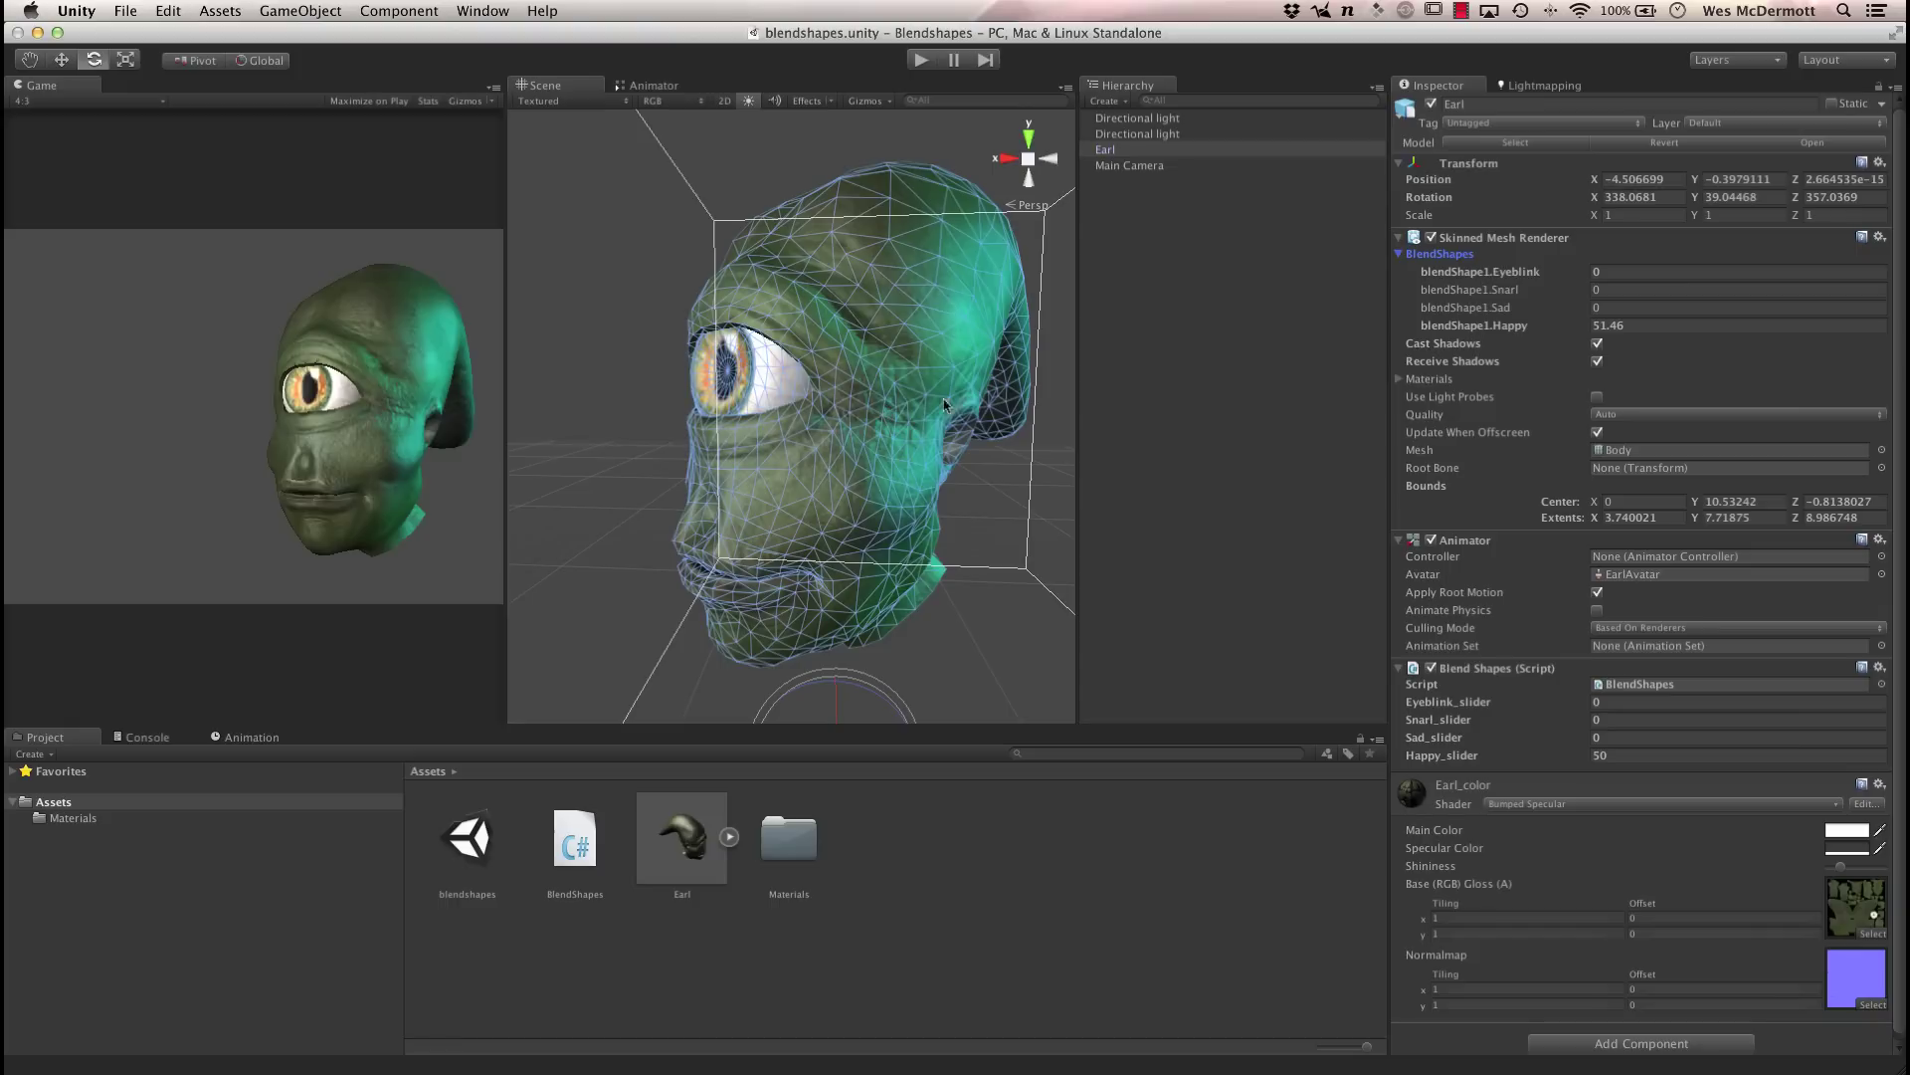
# - Raise Earl's blendShape1.Sad weight to about 59 to preview the sad expression
pyautogui.moveTo(1457, 313); pyautogui.dragTo(1890, 317)
pyautogui.keyDown('alt'); pyautogui.moveTo(956, 525); pyautogui.dragTo(1207, 516); pyautogui.keyUp('alt')
pyautogui.keyDown('alt'); pyautogui.moveTo(828, 485); pyautogui.dragTo(896, 487); pyautogui.keyUp('alt')
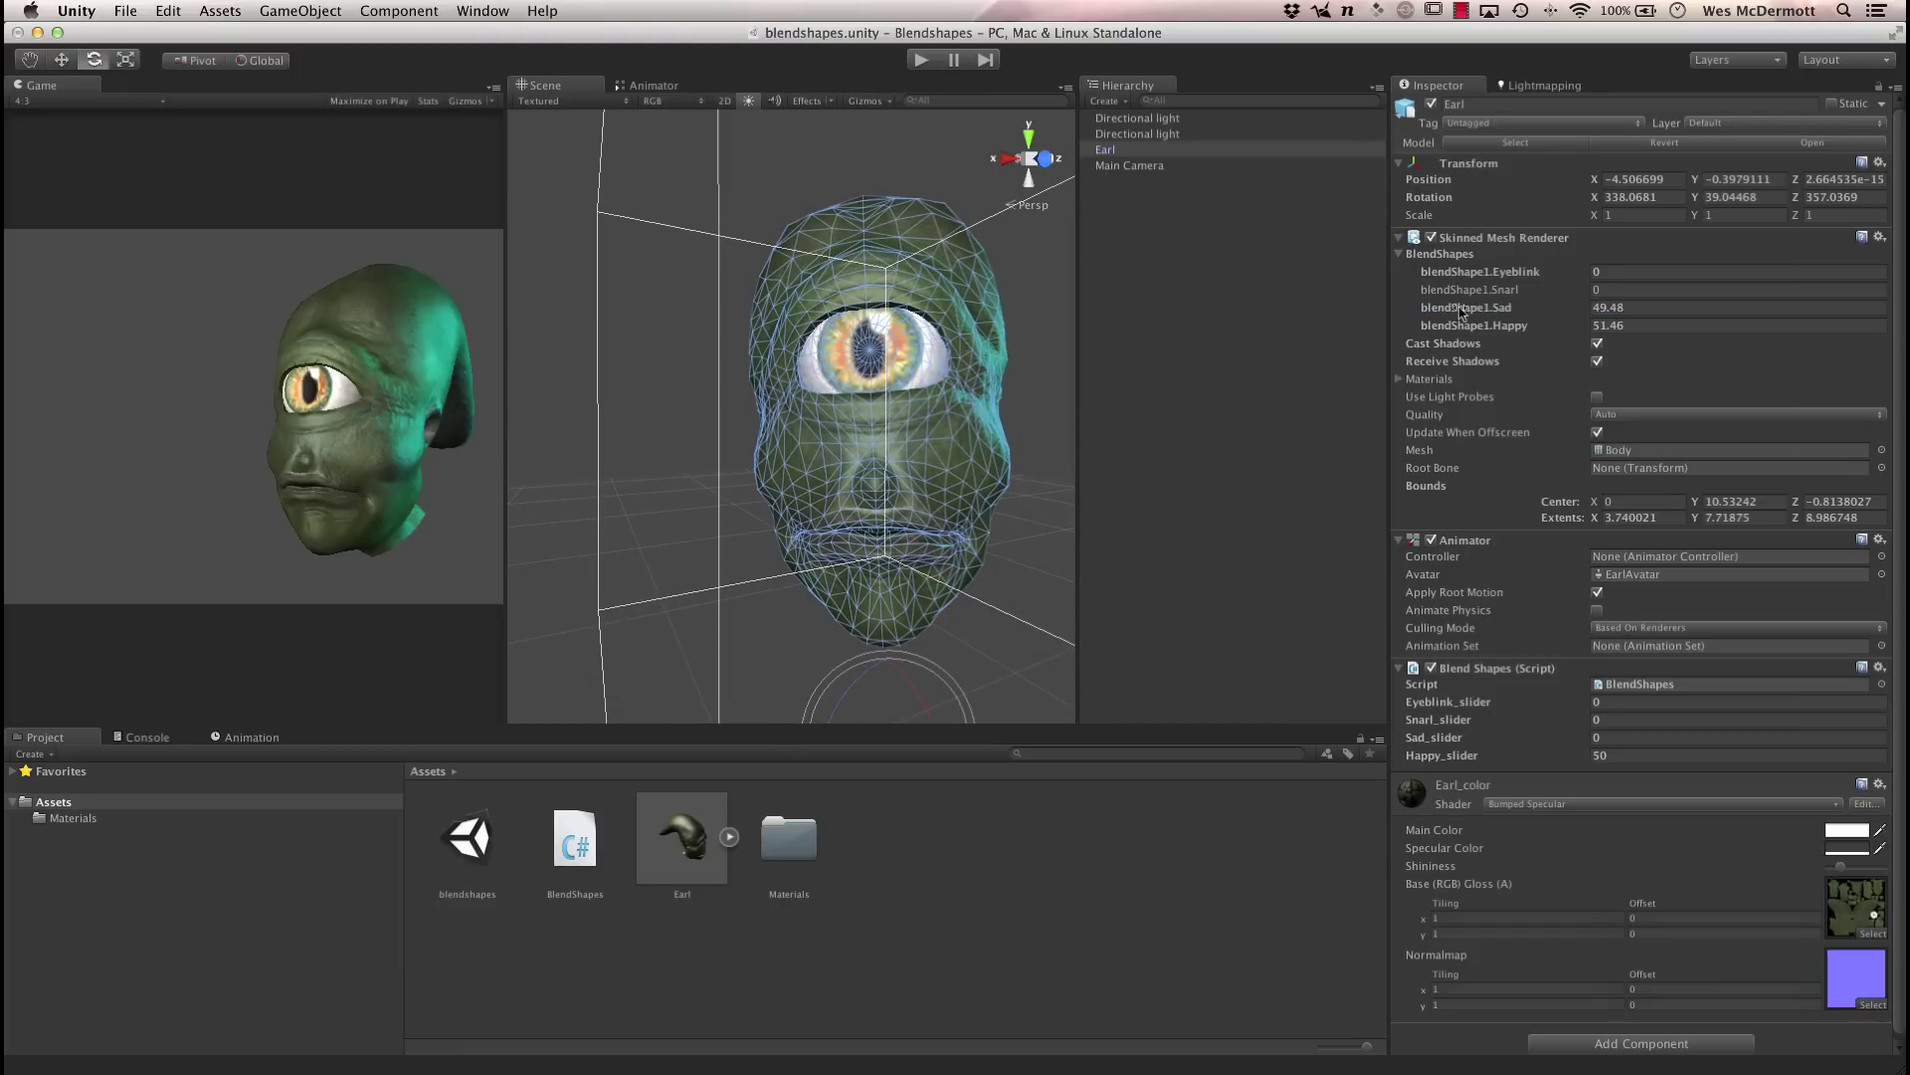
pyautogui.click(1641, 308)
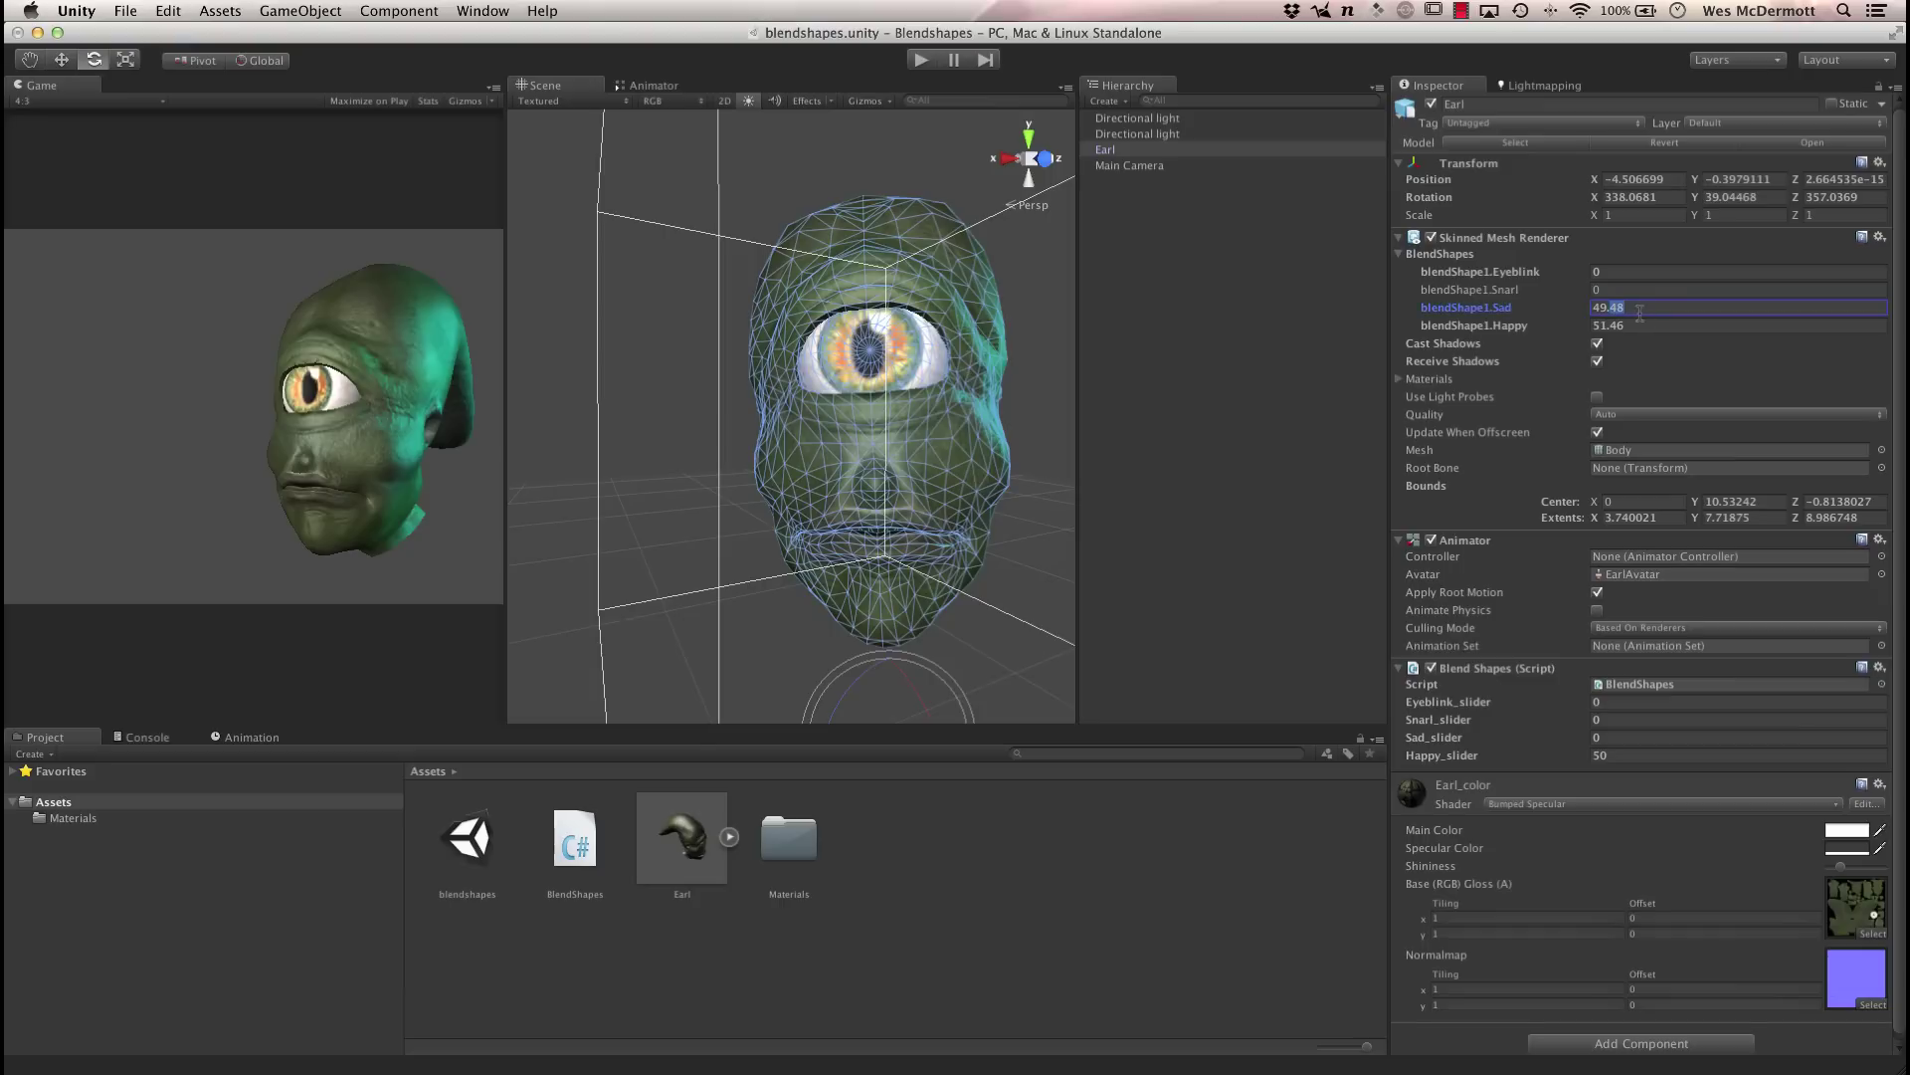
pyautogui.write('59.06')
pyautogui.press('Return')
pyautogui.write('94.87')
pyautogui.write('183.71')
pyautogui.moveTo(1465, 307); pyautogui.dragTo(1508, 342)
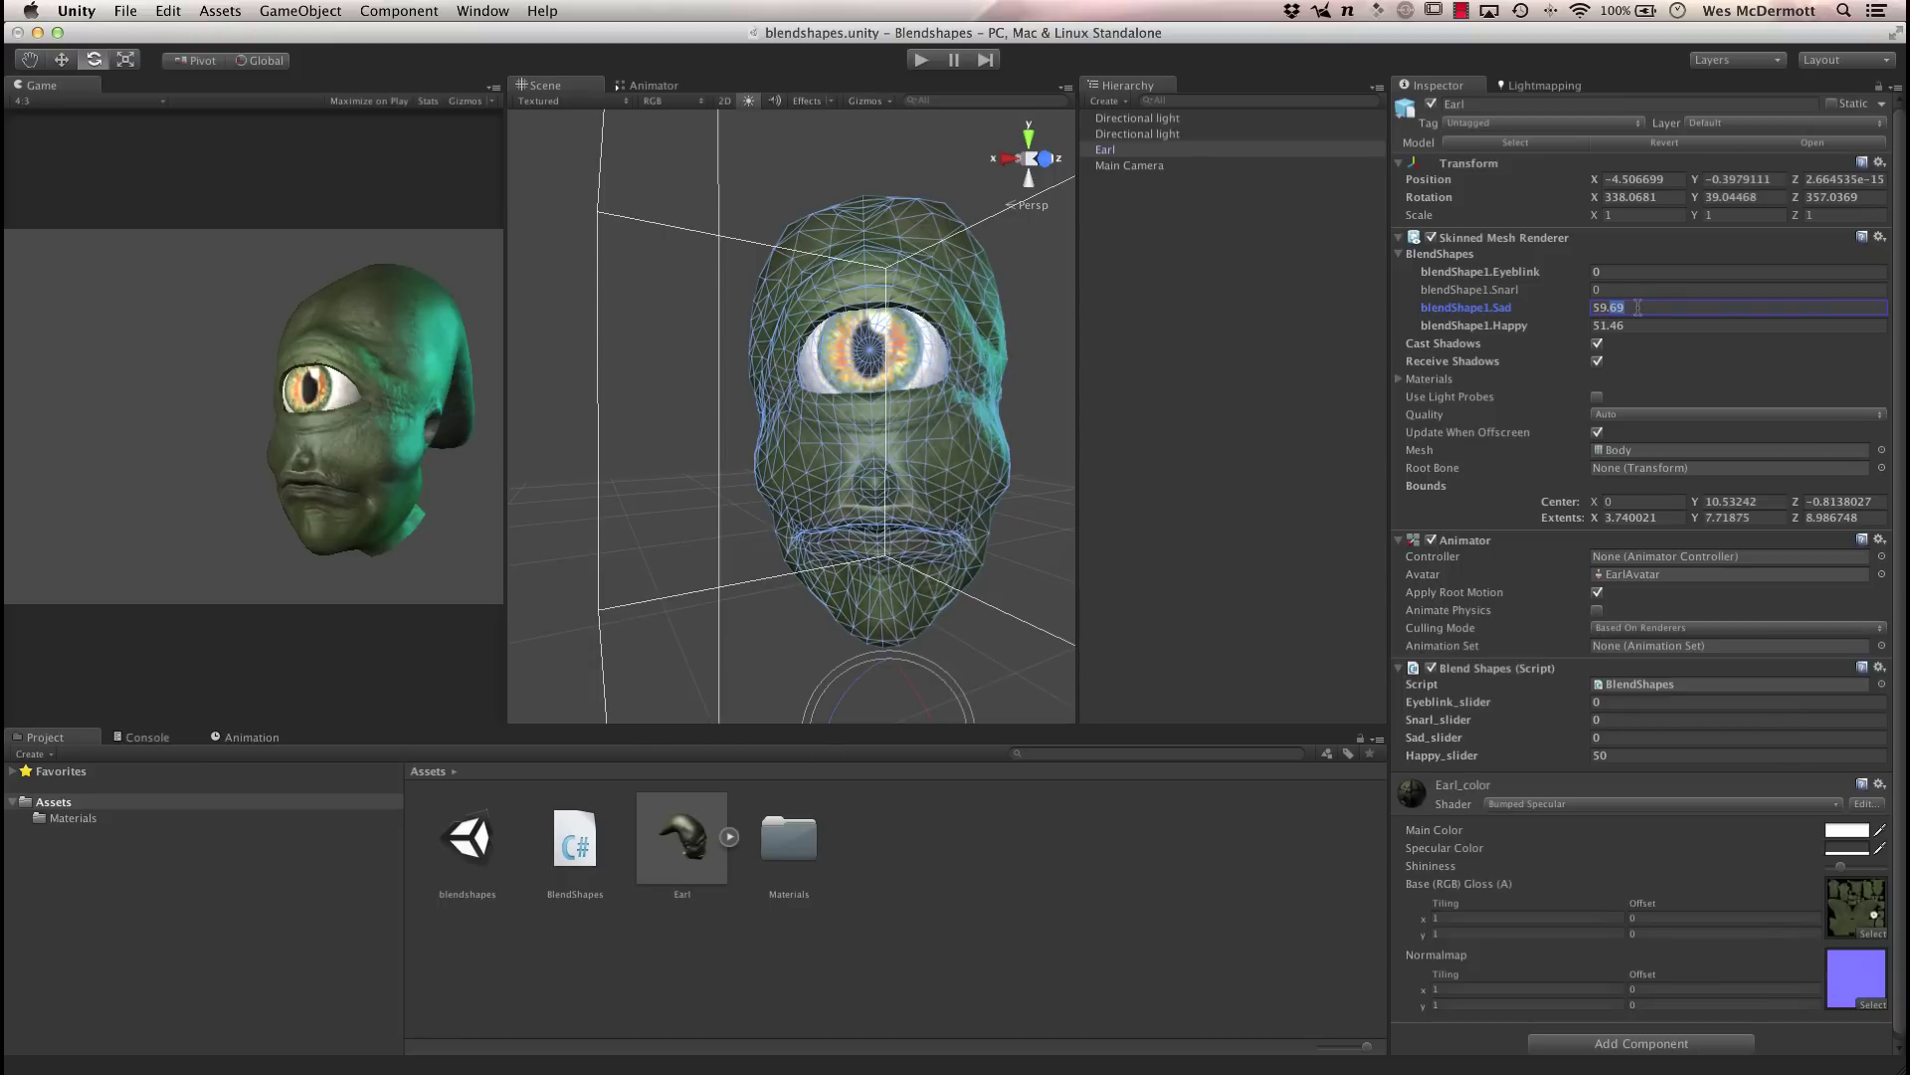
# - Reset the Sad weight to 0, view the head from the side, and bring up BlendShapes.cs
pyautogui.press('BackSpace')
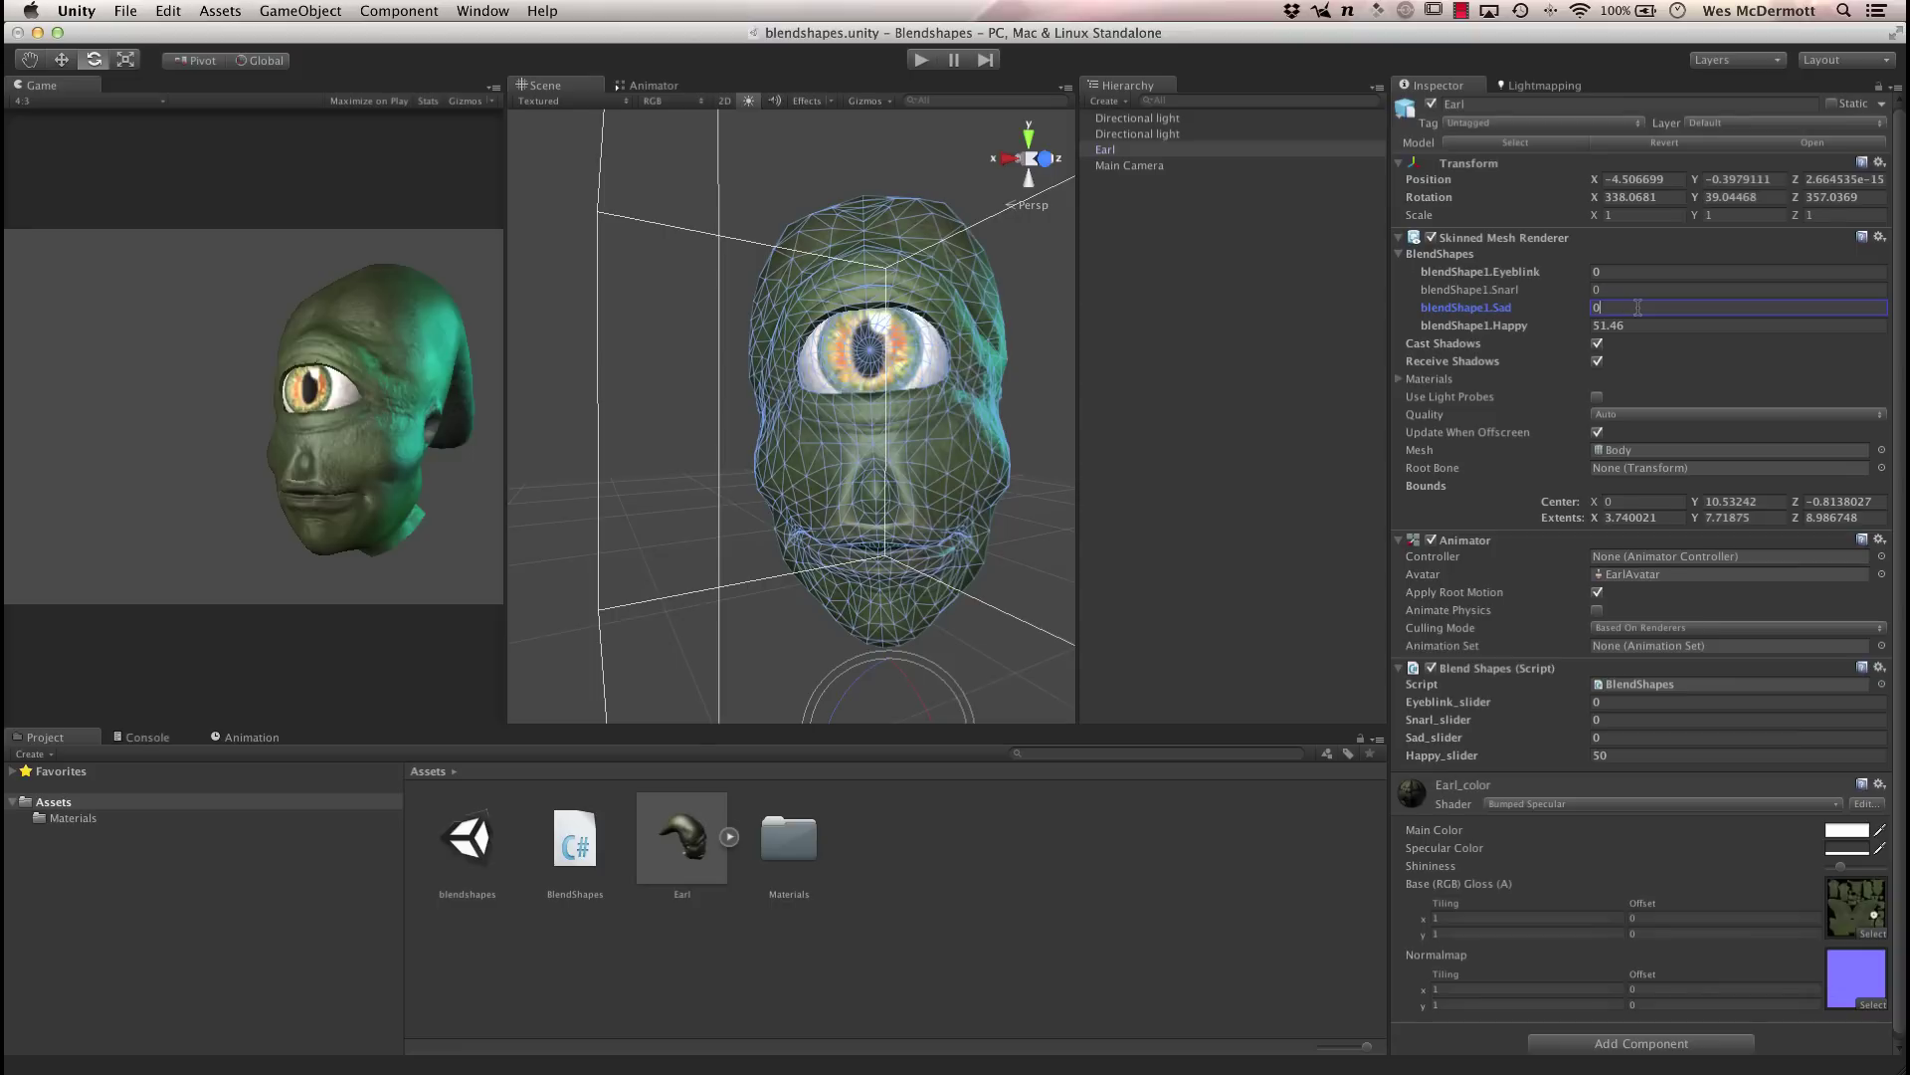
pyautogui.keyDown('alt'); pyautogui.moveTo(1011, 619); pyautogui.dragTo(817, 457); pyautogui.keyUp('alt')
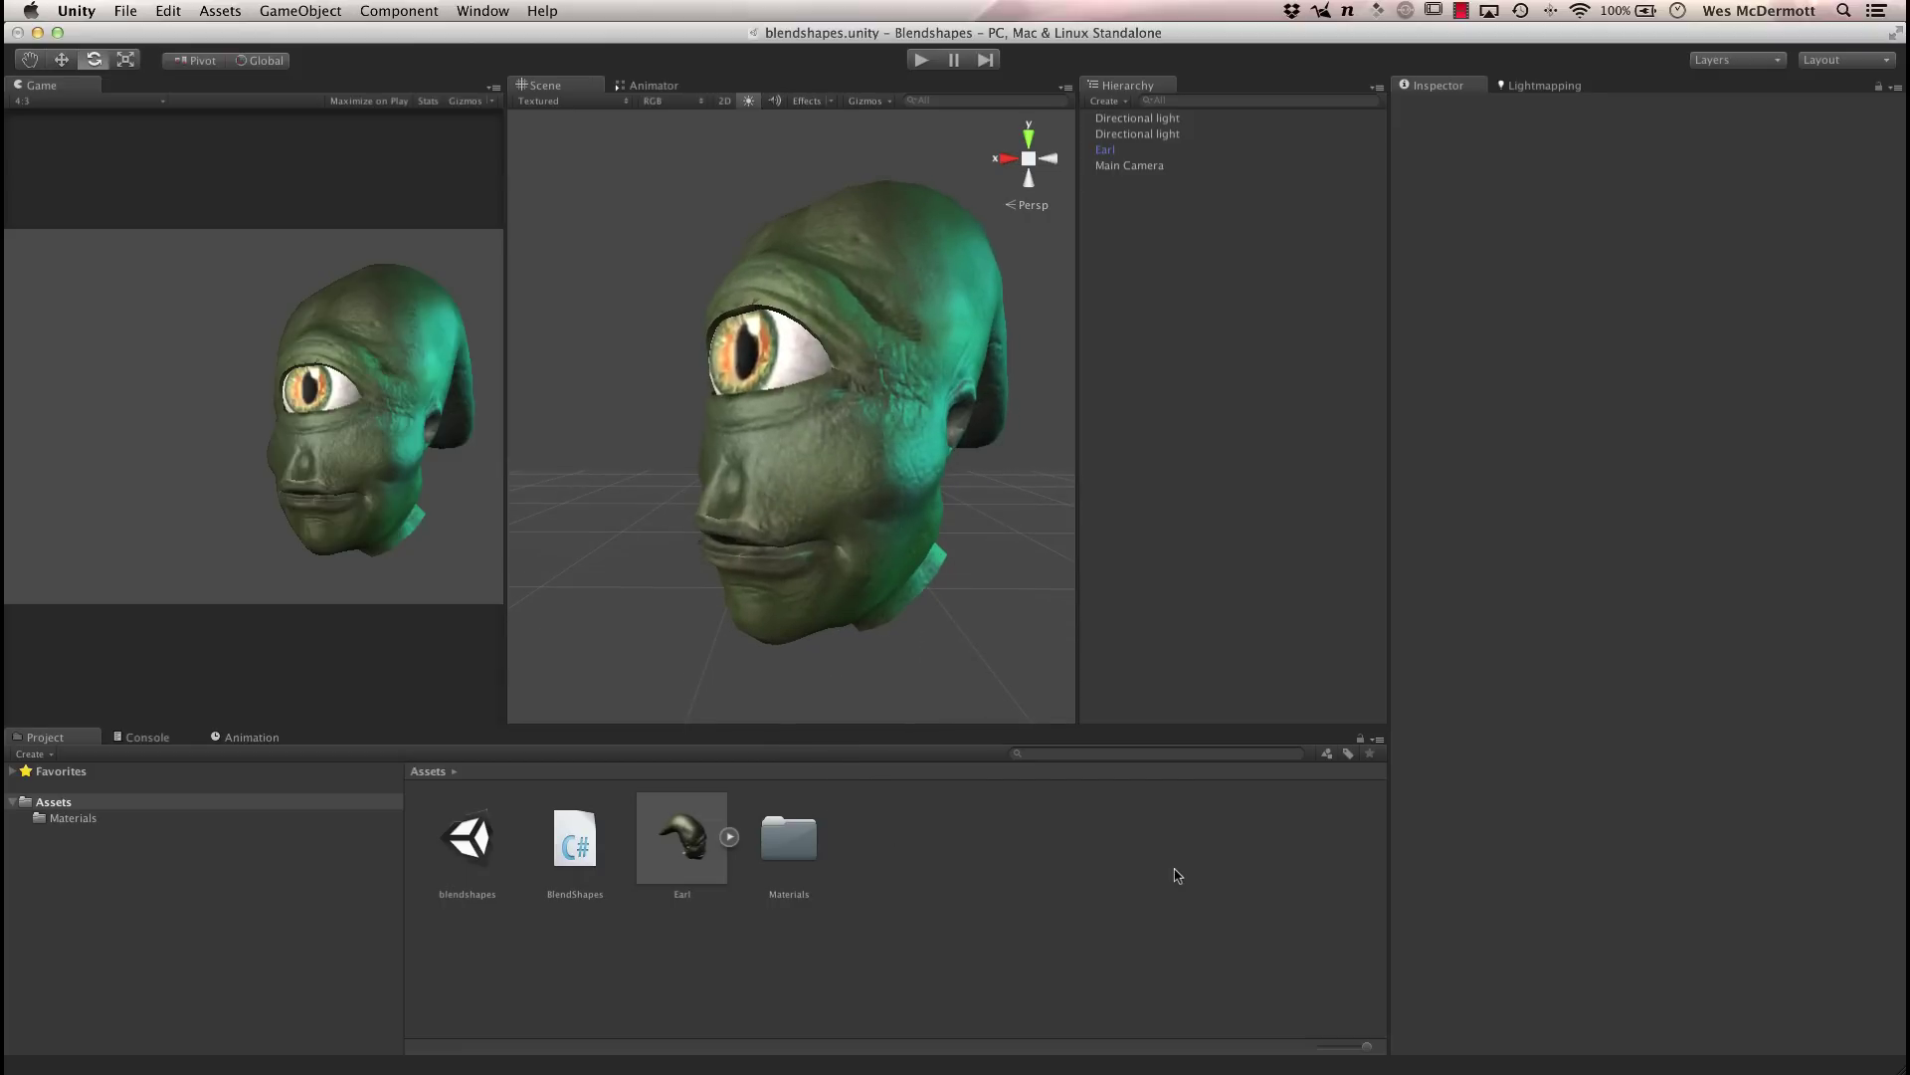
pyautogui.press('super+Tab')
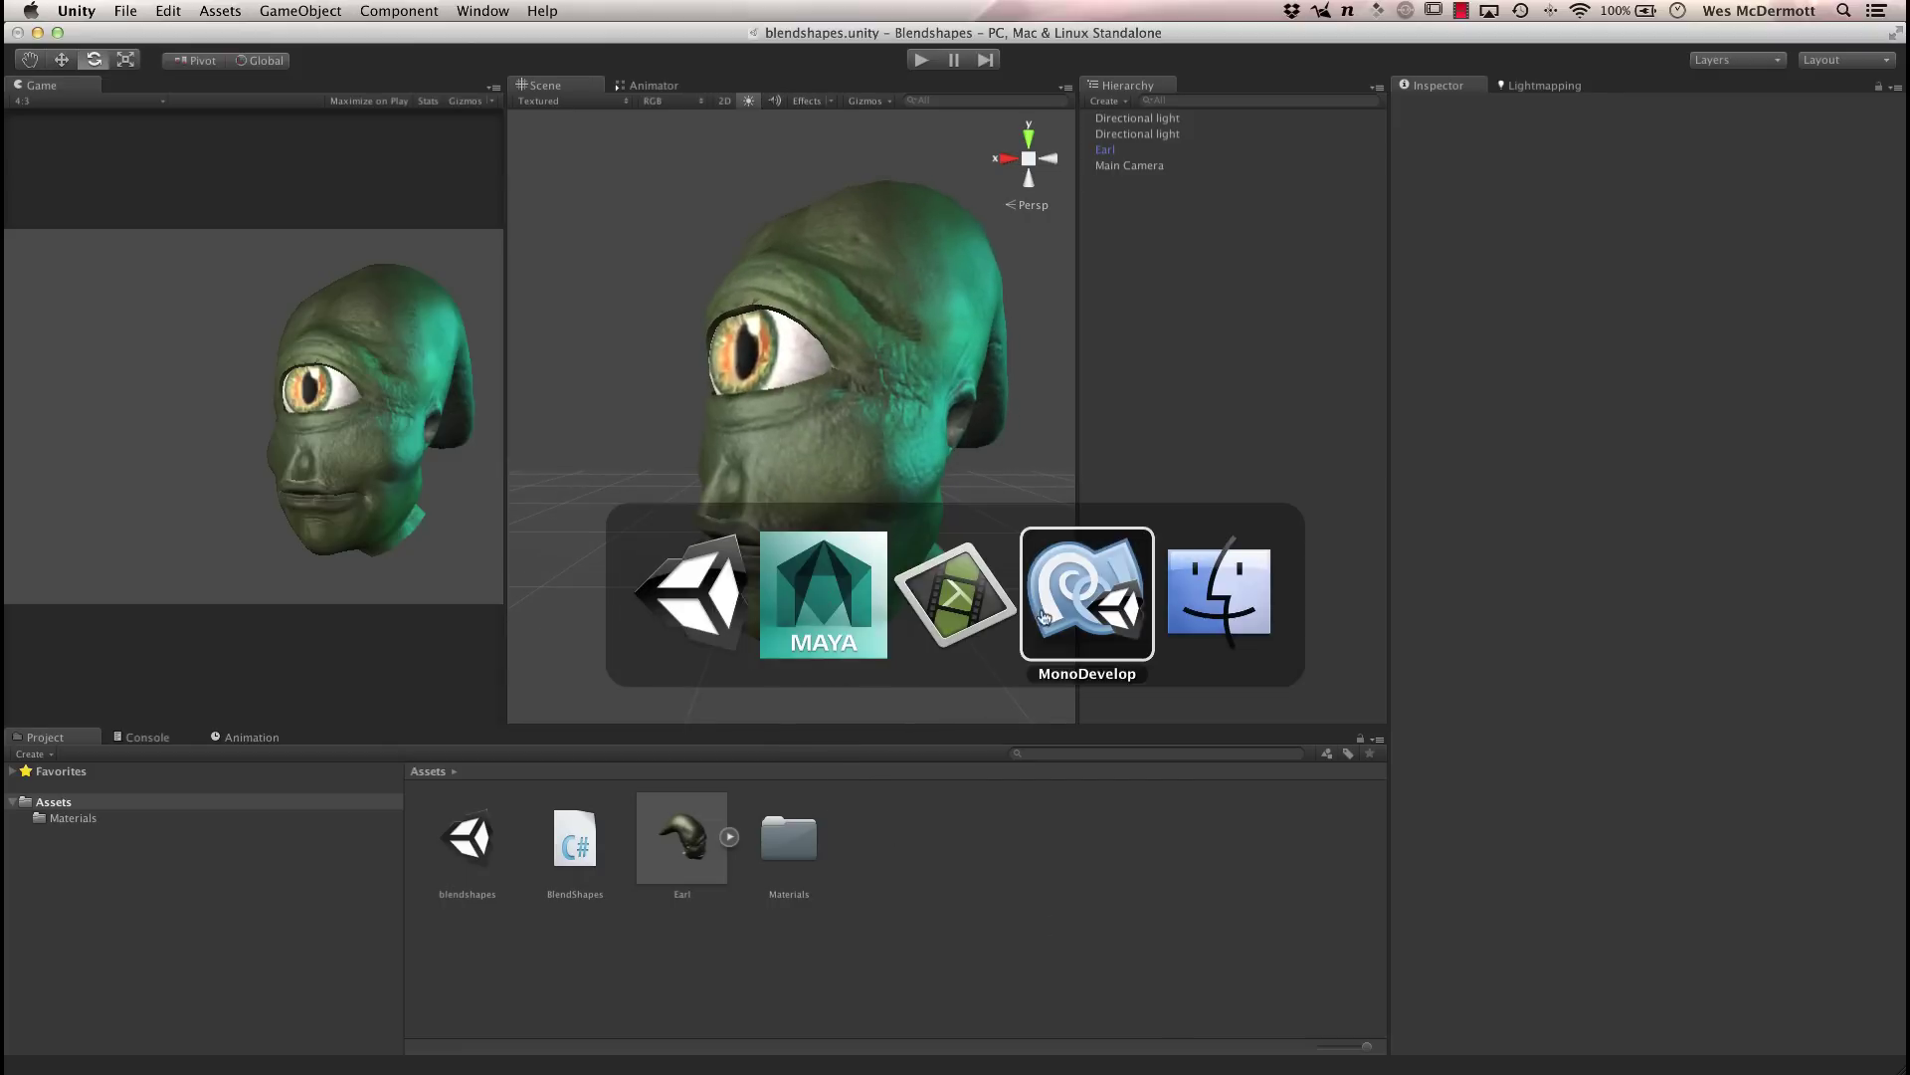
pyautogui.click(1087, 606)
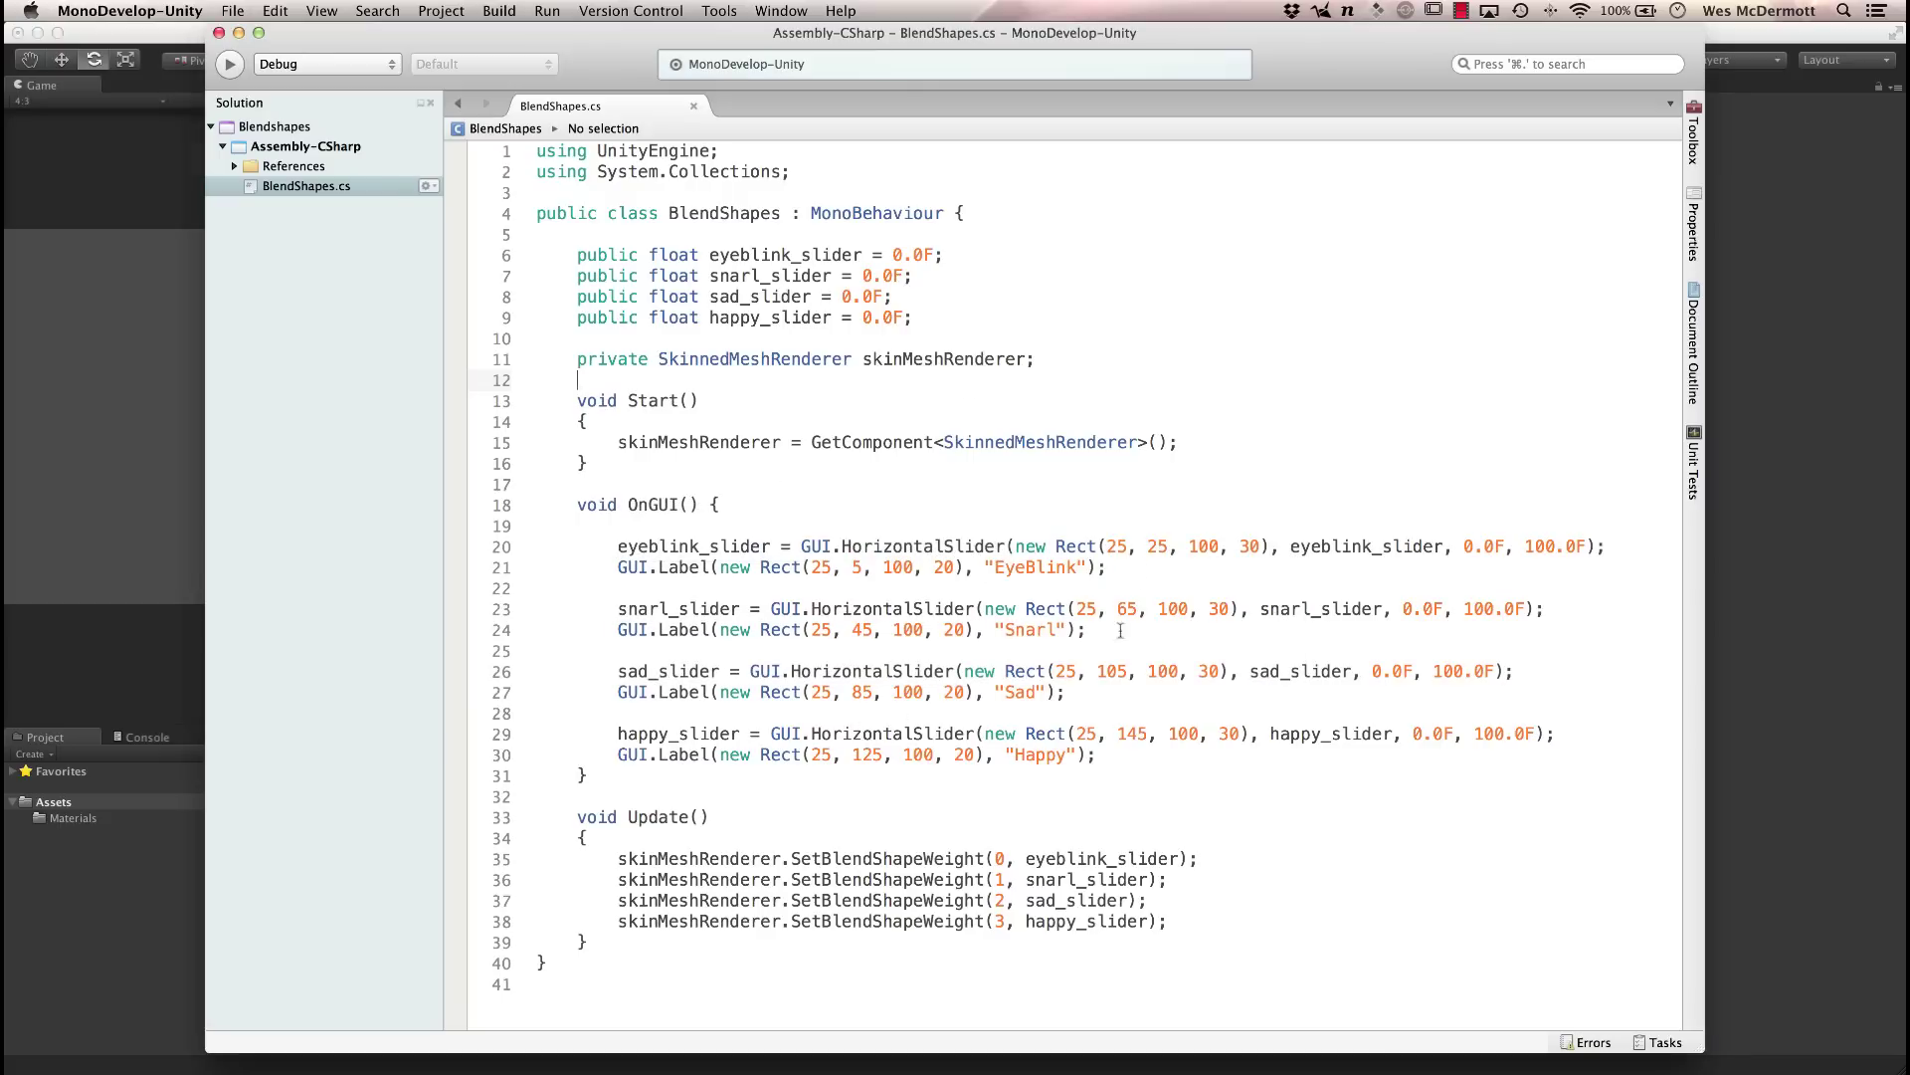
# - Highlight the OnGUI method declaration on line 18 of BlendShapes.cs
pyautogui.moveTo(562, 506); pyautogui.dragTo(743, 509)
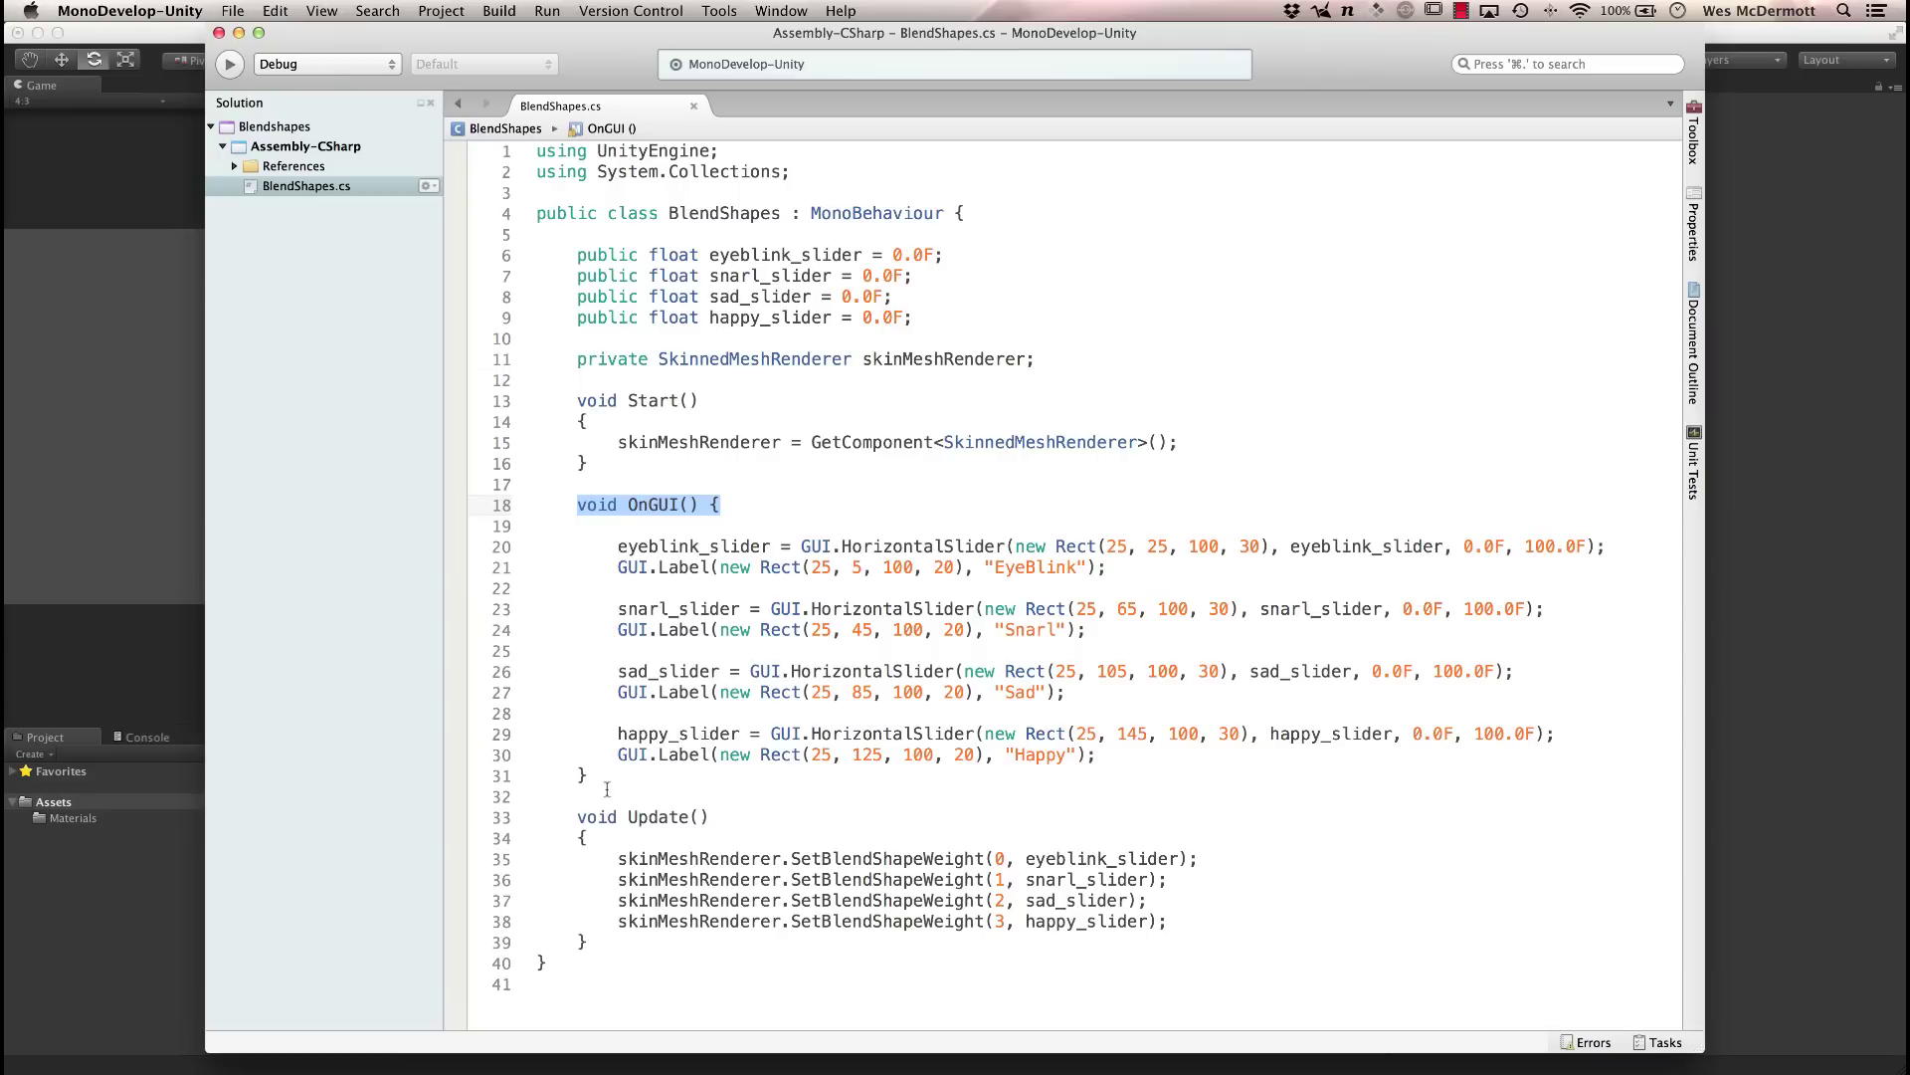
pyautogui.click(559, 649)
pyautogui.doubleClick(660, 506)
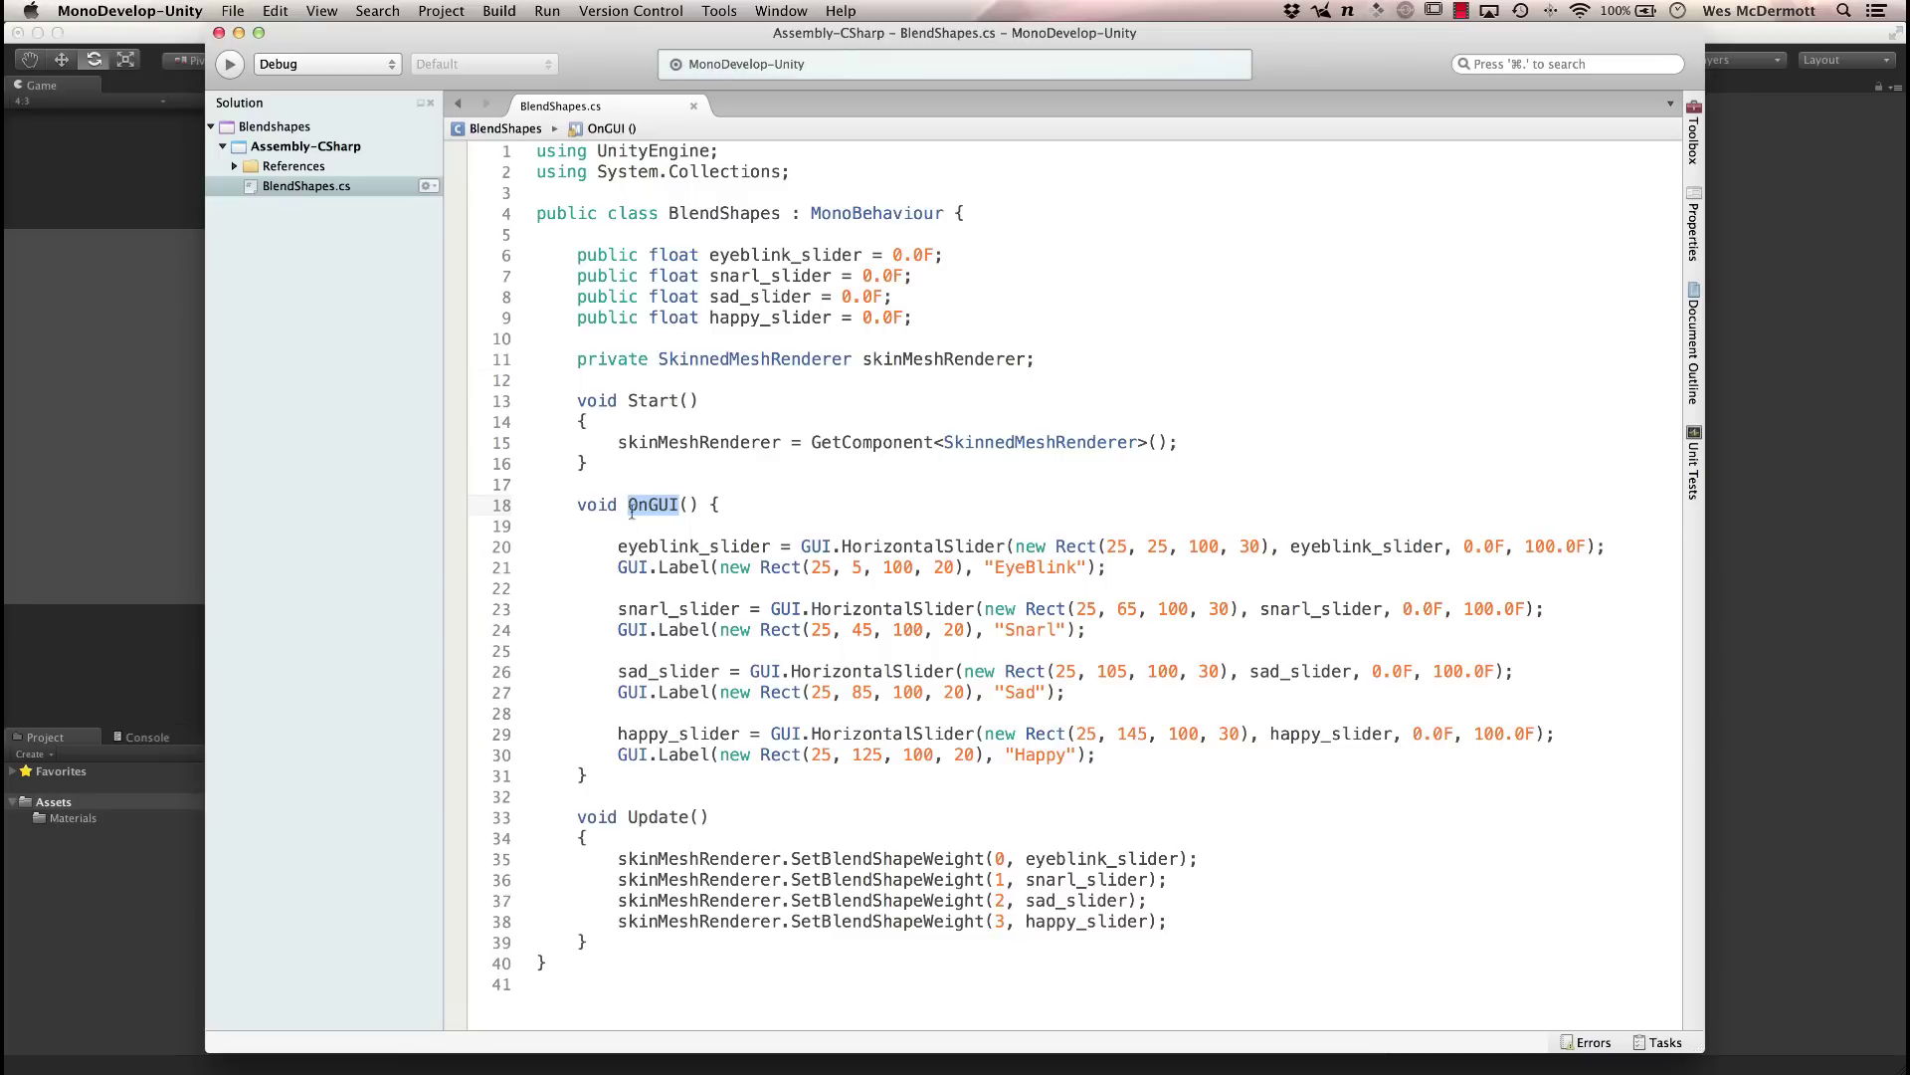
# - Review the eyeblink, snarl, sad and happy slider variables, then return to Unity
pyautogui.moveTo(563, 249); pyautogui.dragTo(995, 328)
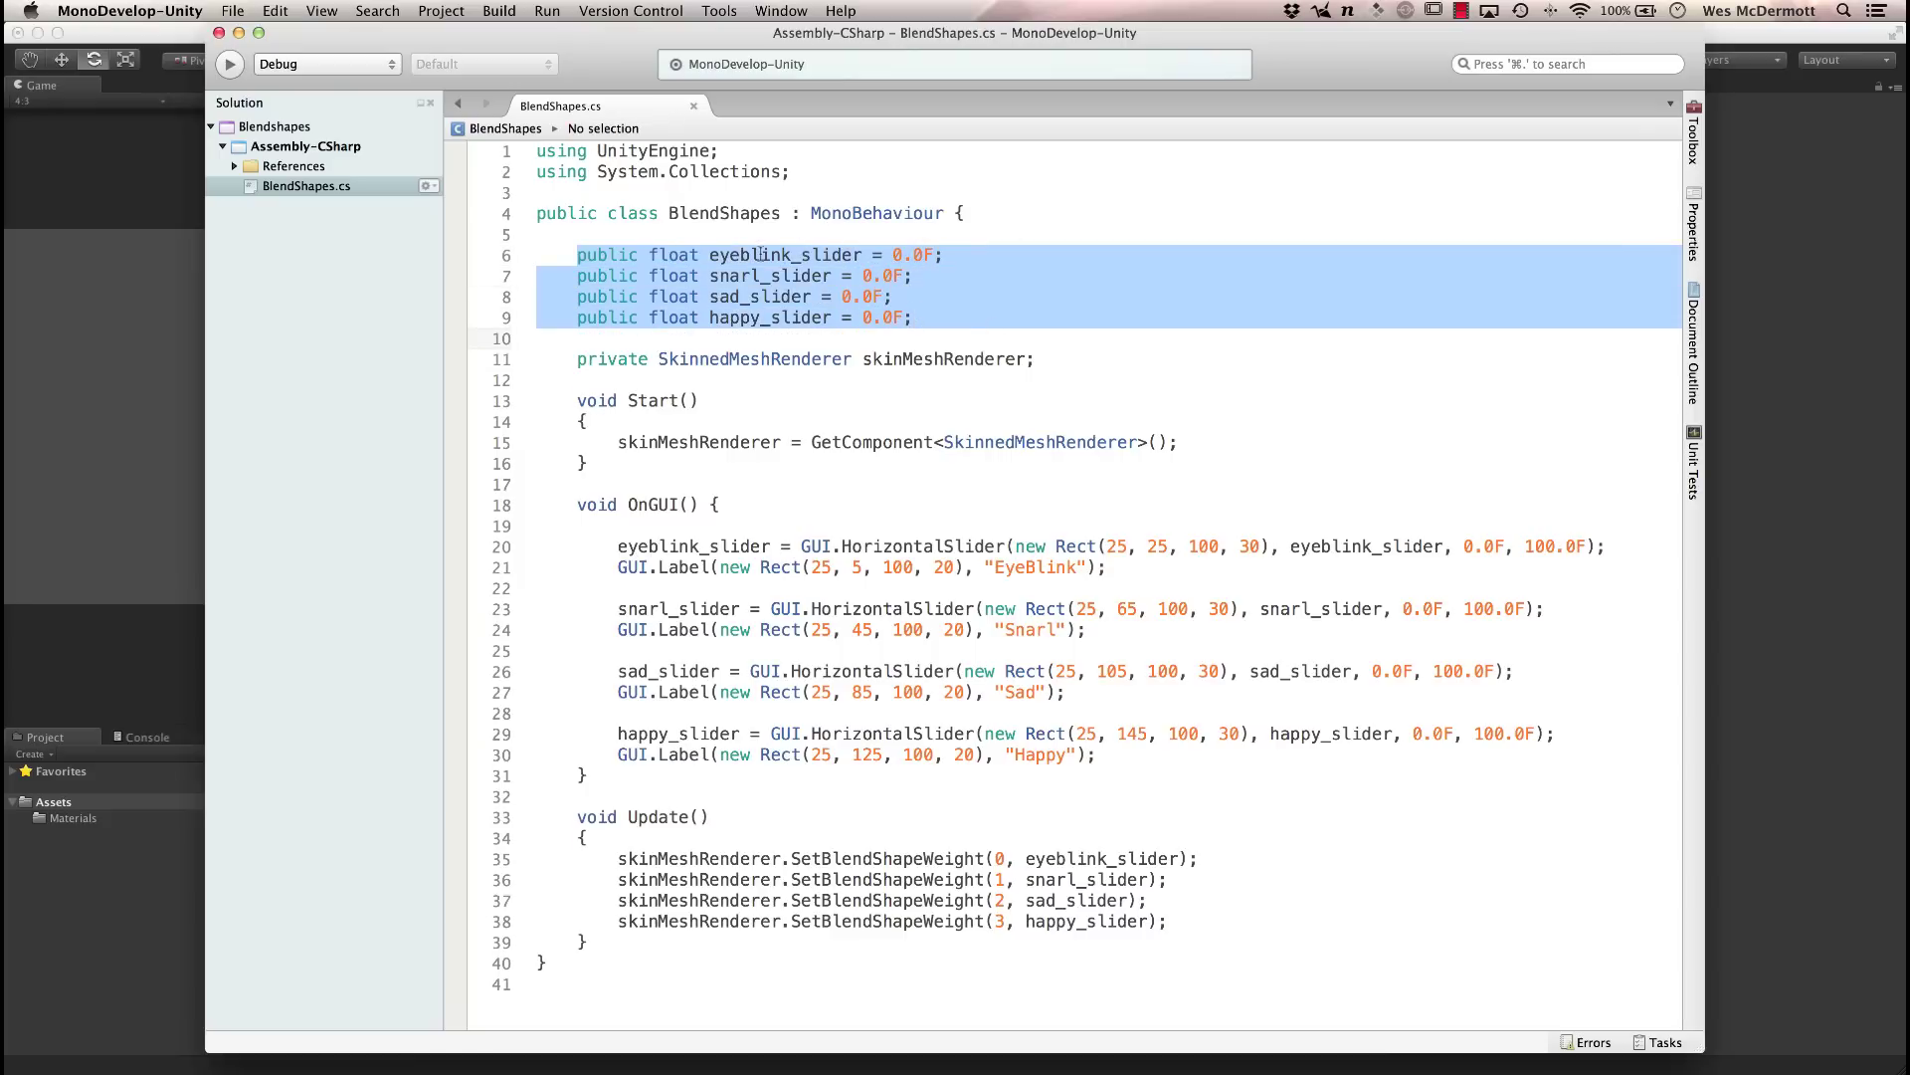
pyautogui.doubleClick(761, 255)
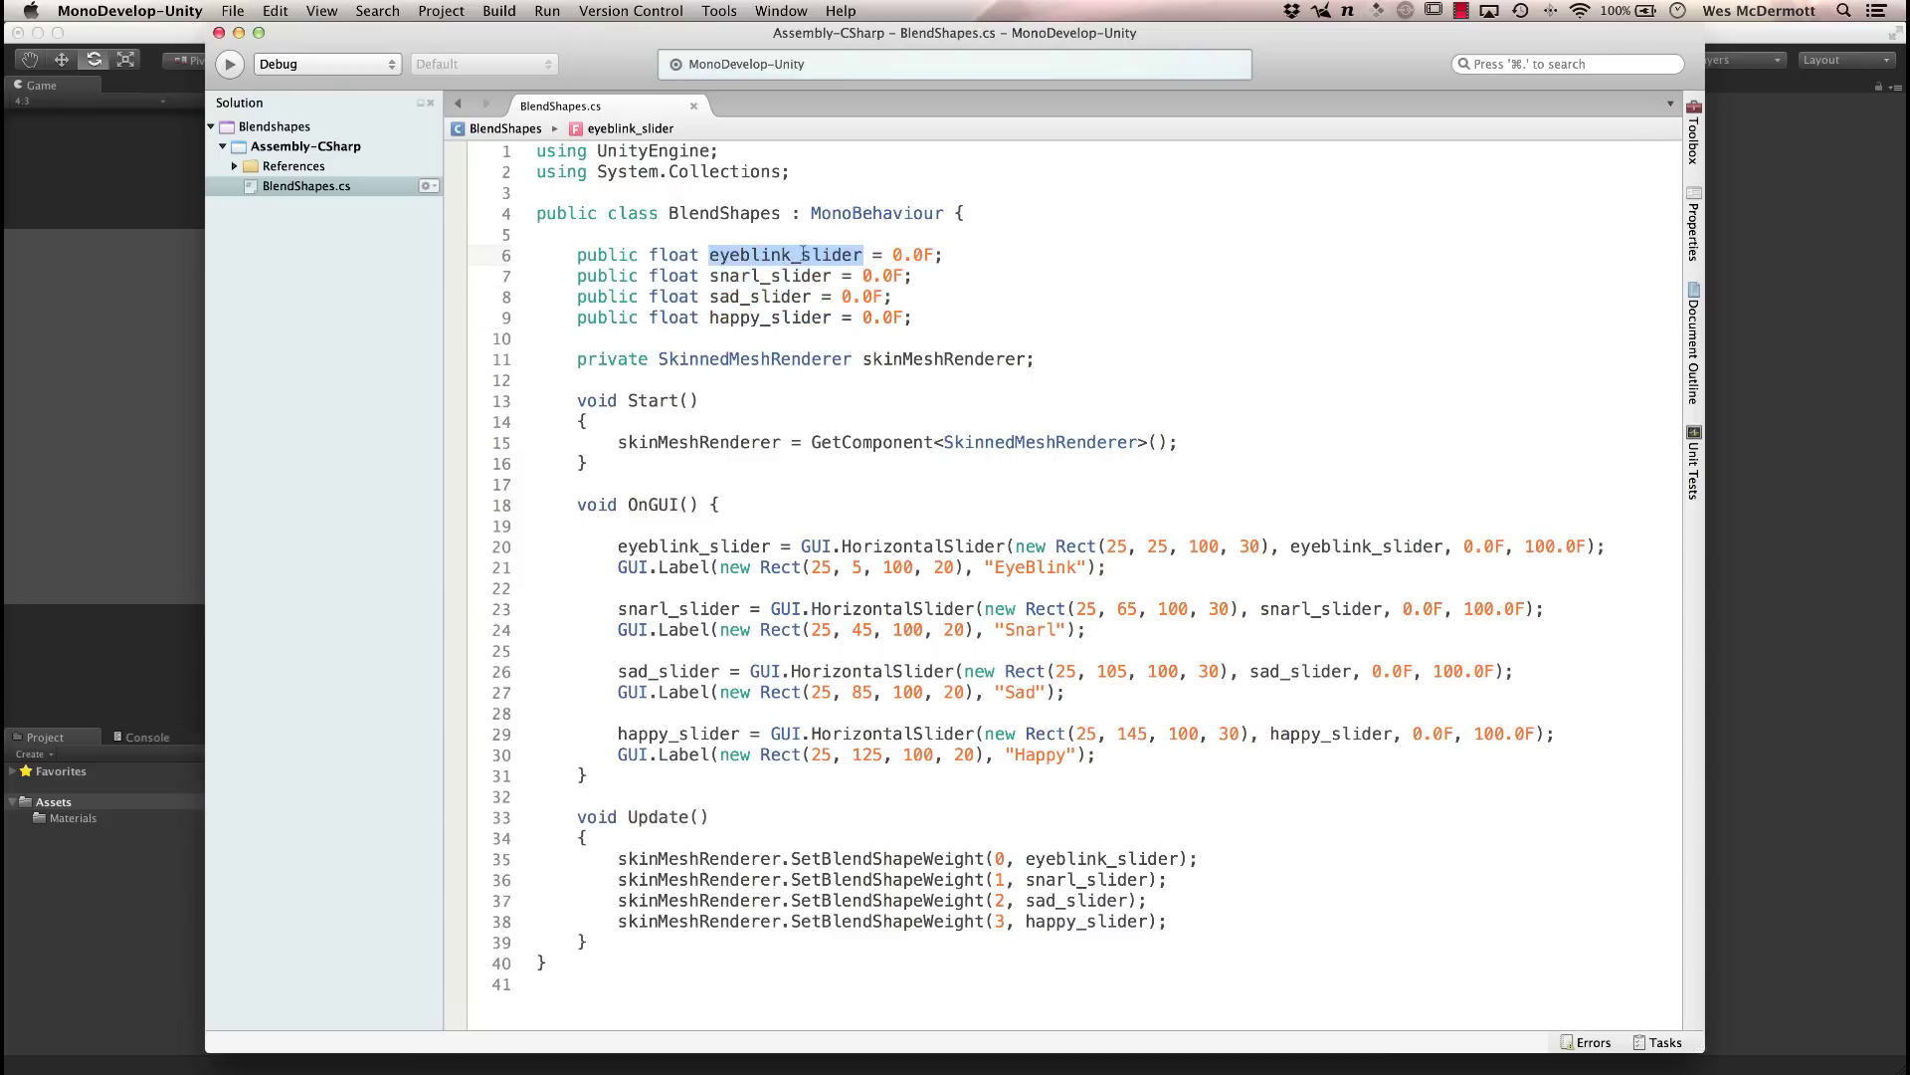
pyautogui.doubleClick(758, 275)
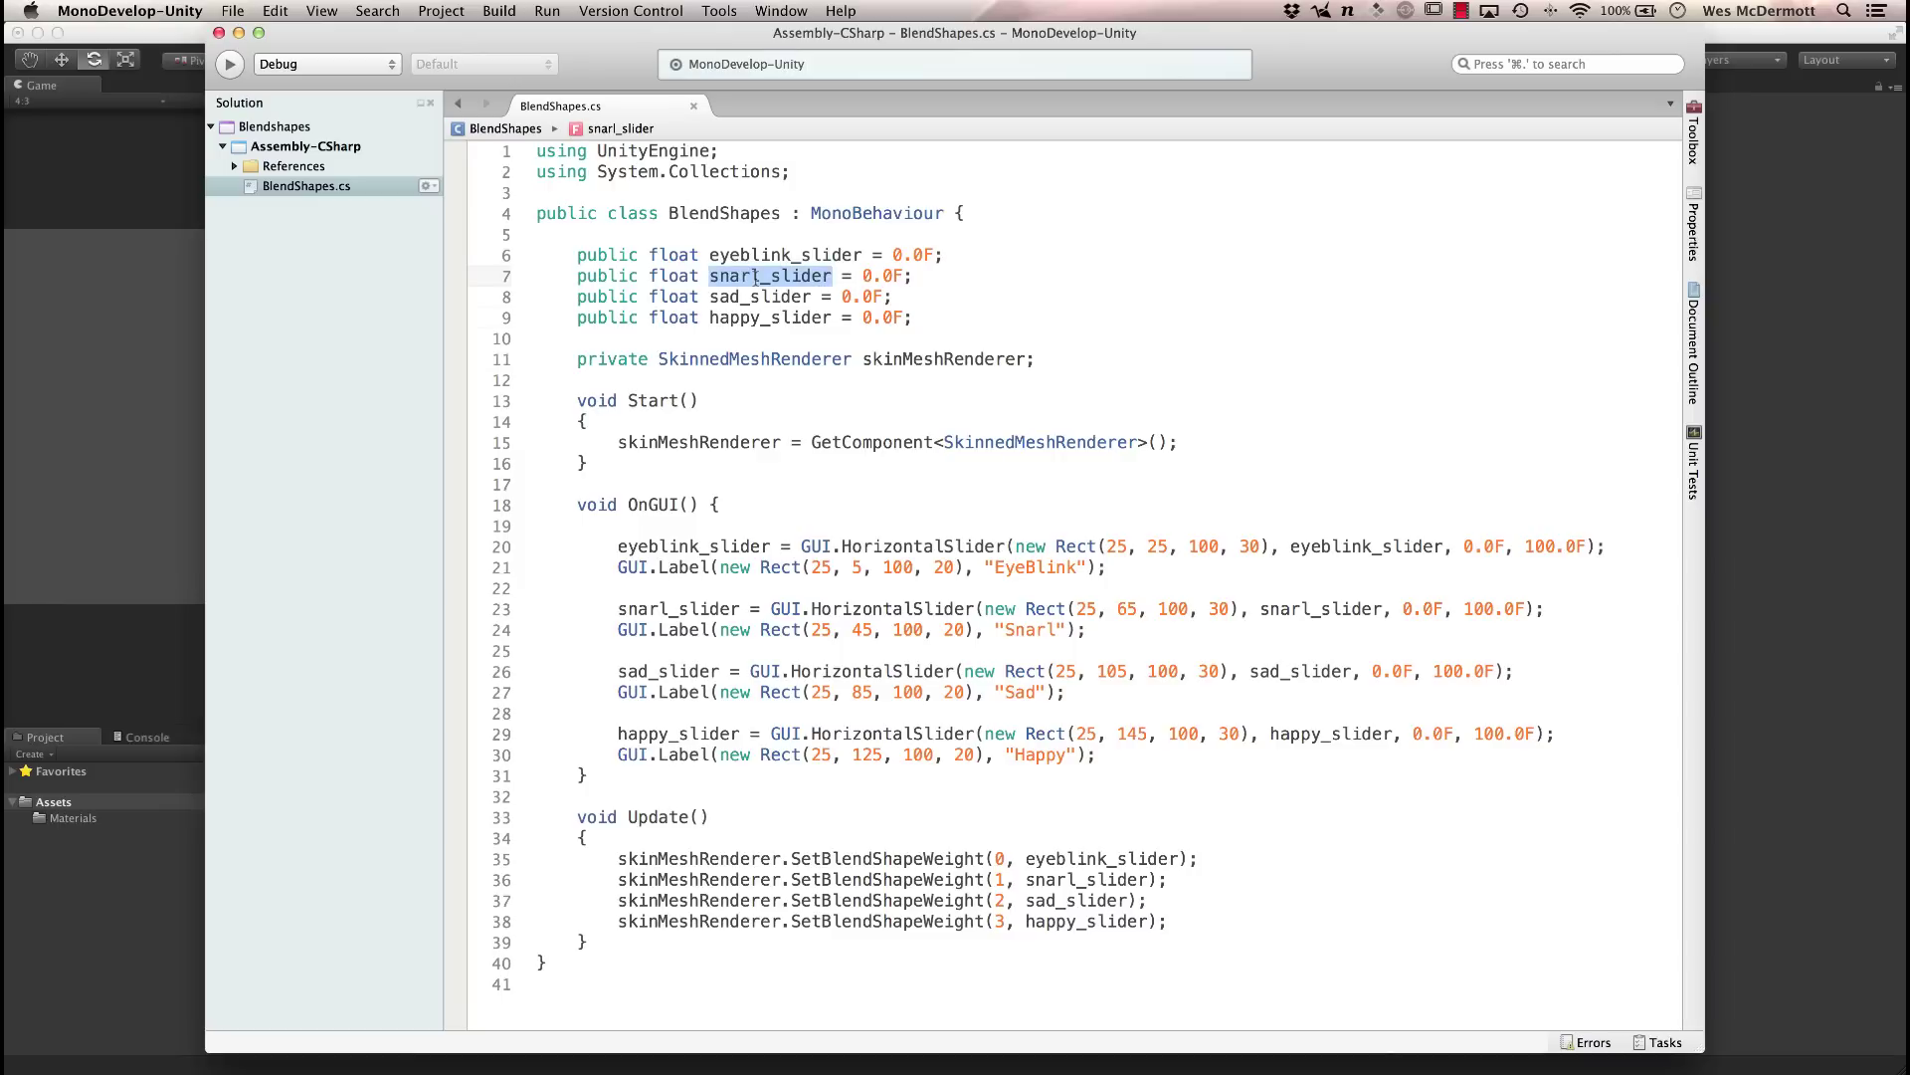
pyautogui.doubleClick(756, 297)
pyautogui.doubleClick(756, 317)
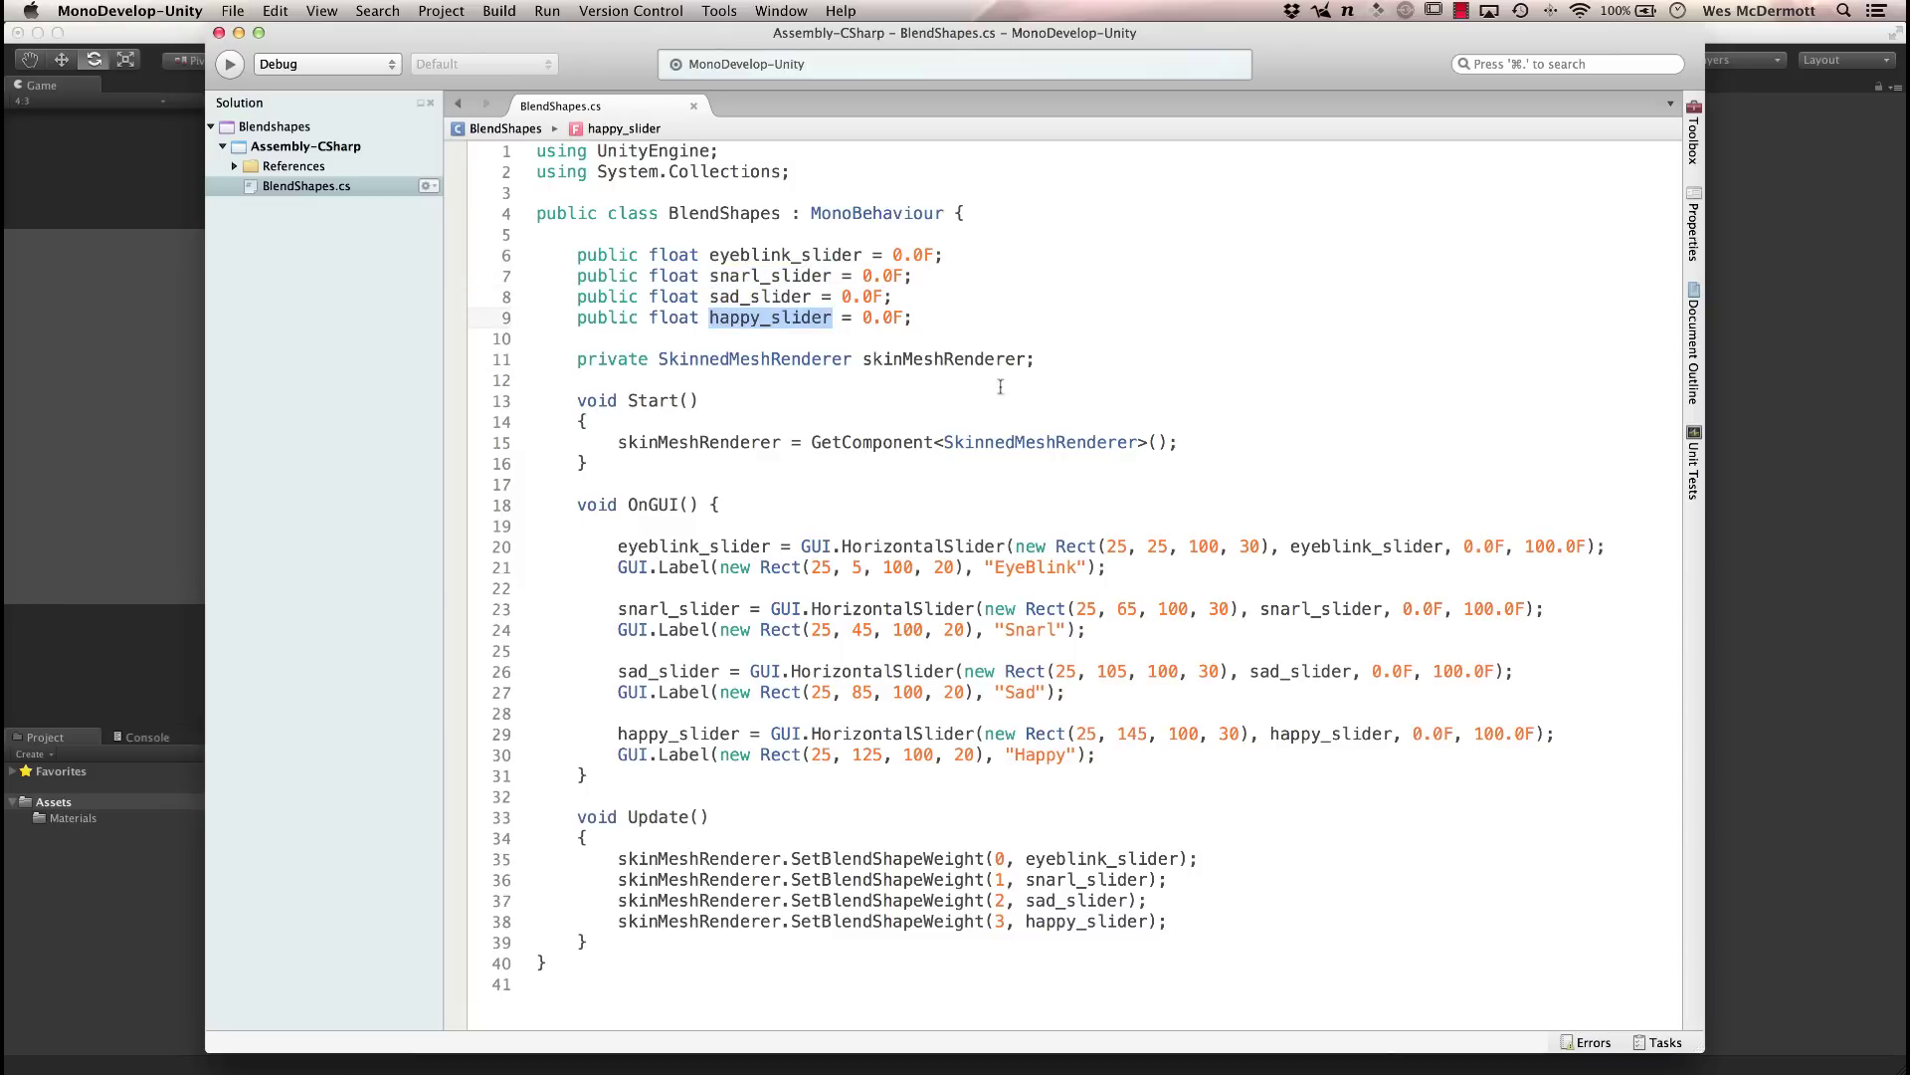
pyautogui.click(151, 426)
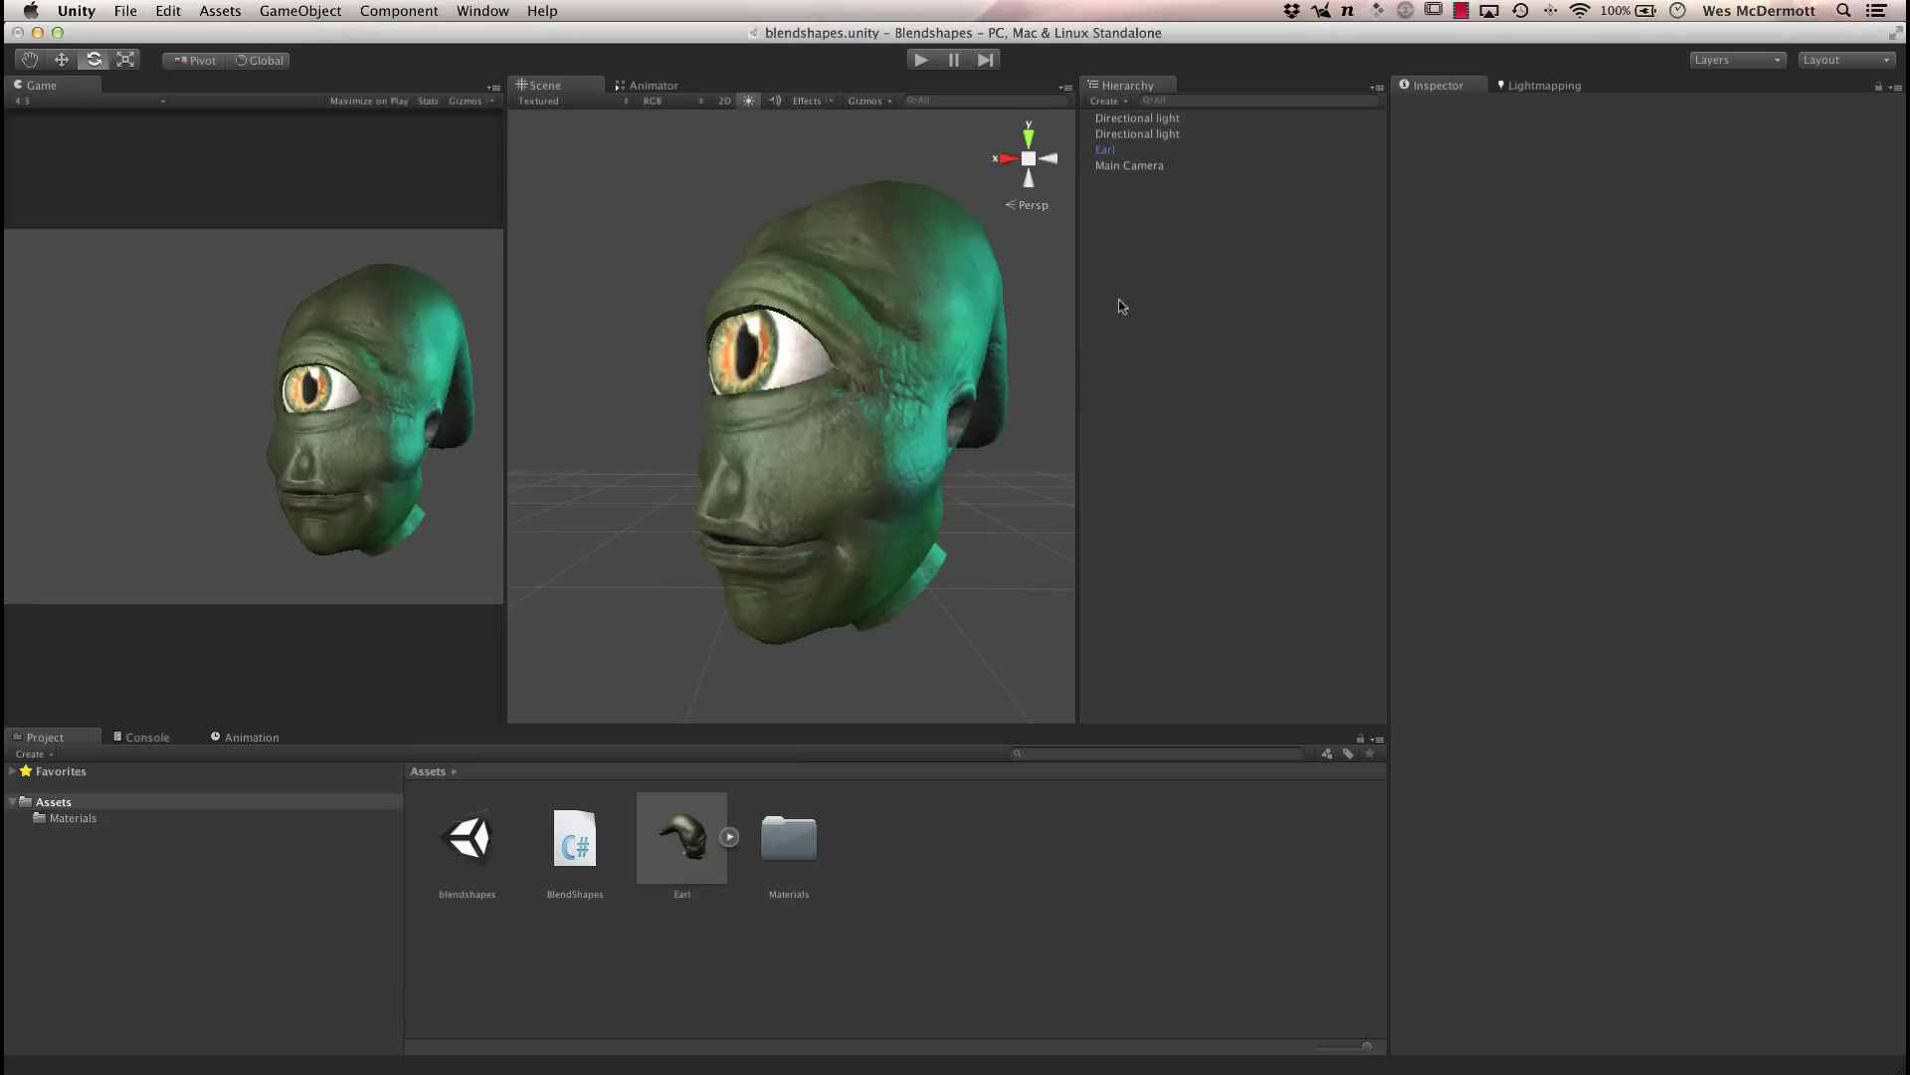
# - Select Earl and inspect Happy_slider (50) against the blendShape1.Happy weight (51.46)
pyautogui.click(1111, 151)
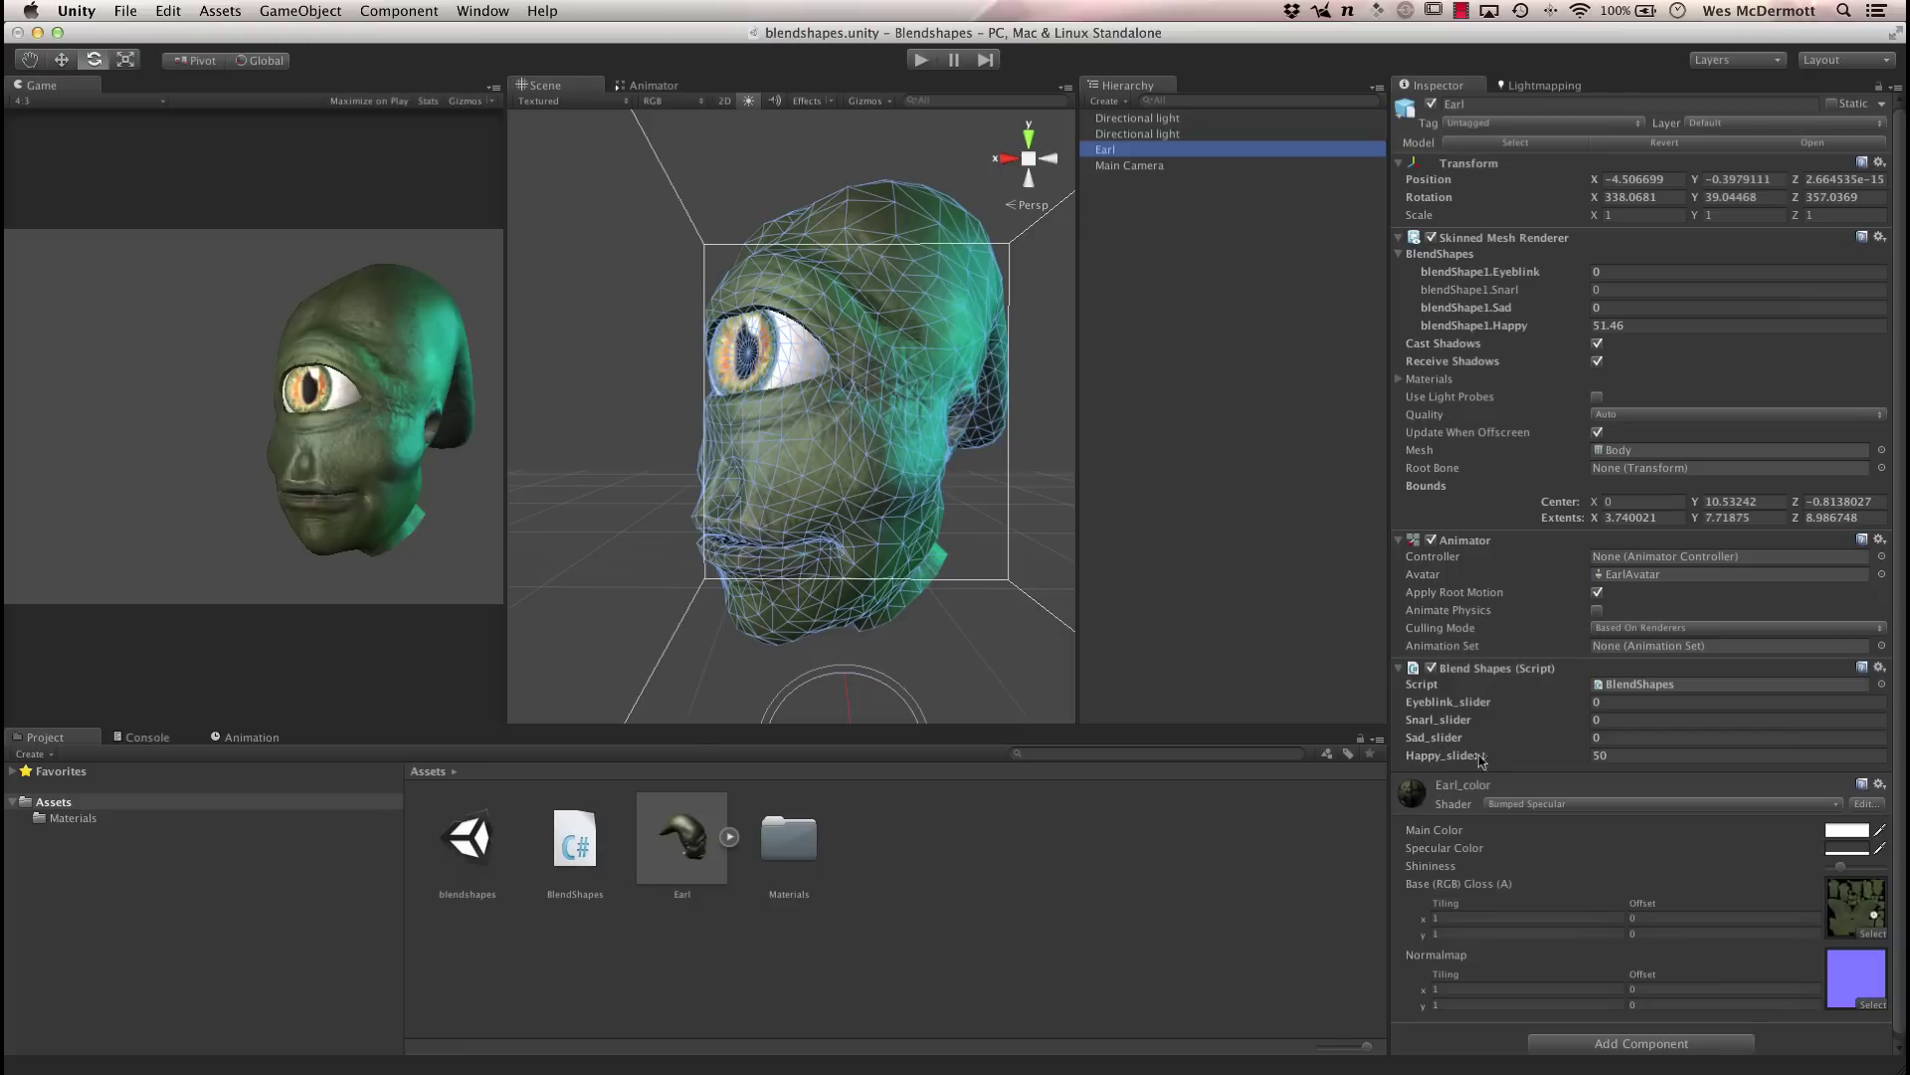
pyautogui.click(1632, 758)
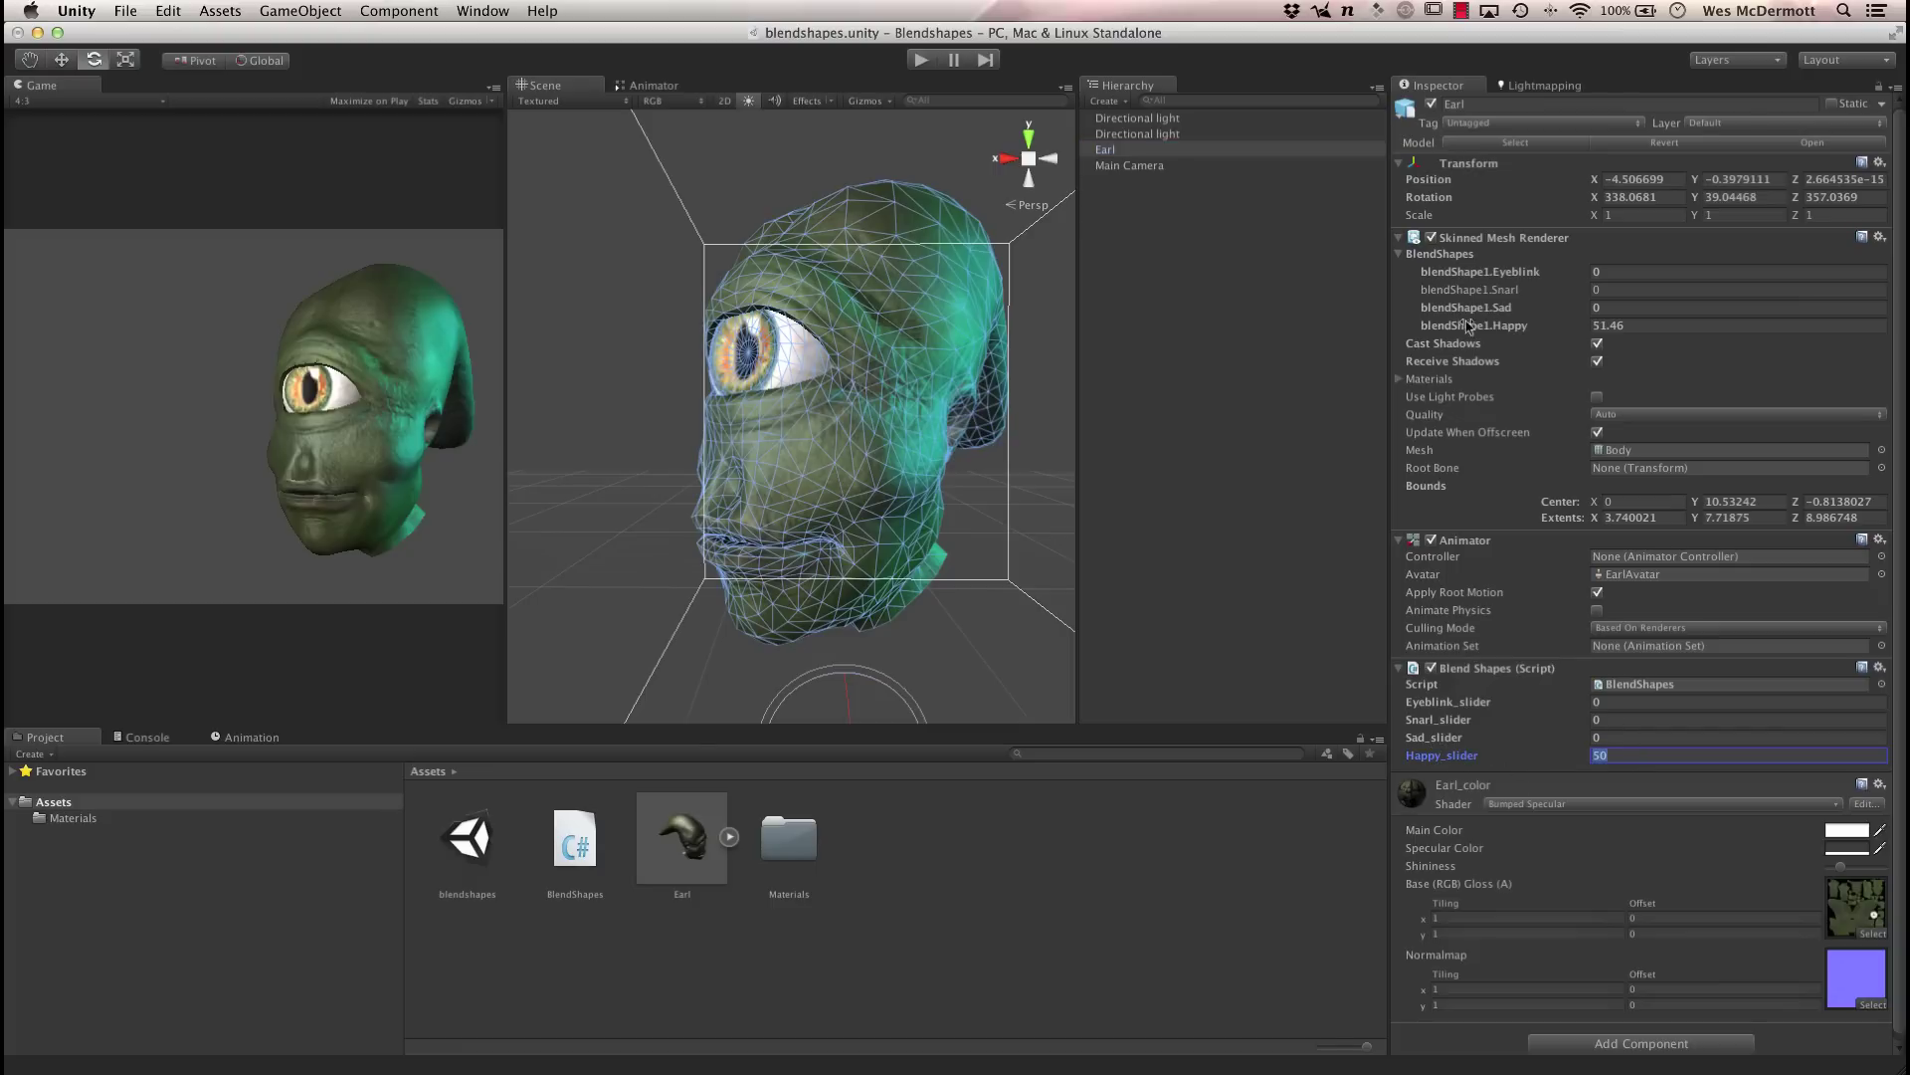
pyautogui.click(1624, 326)
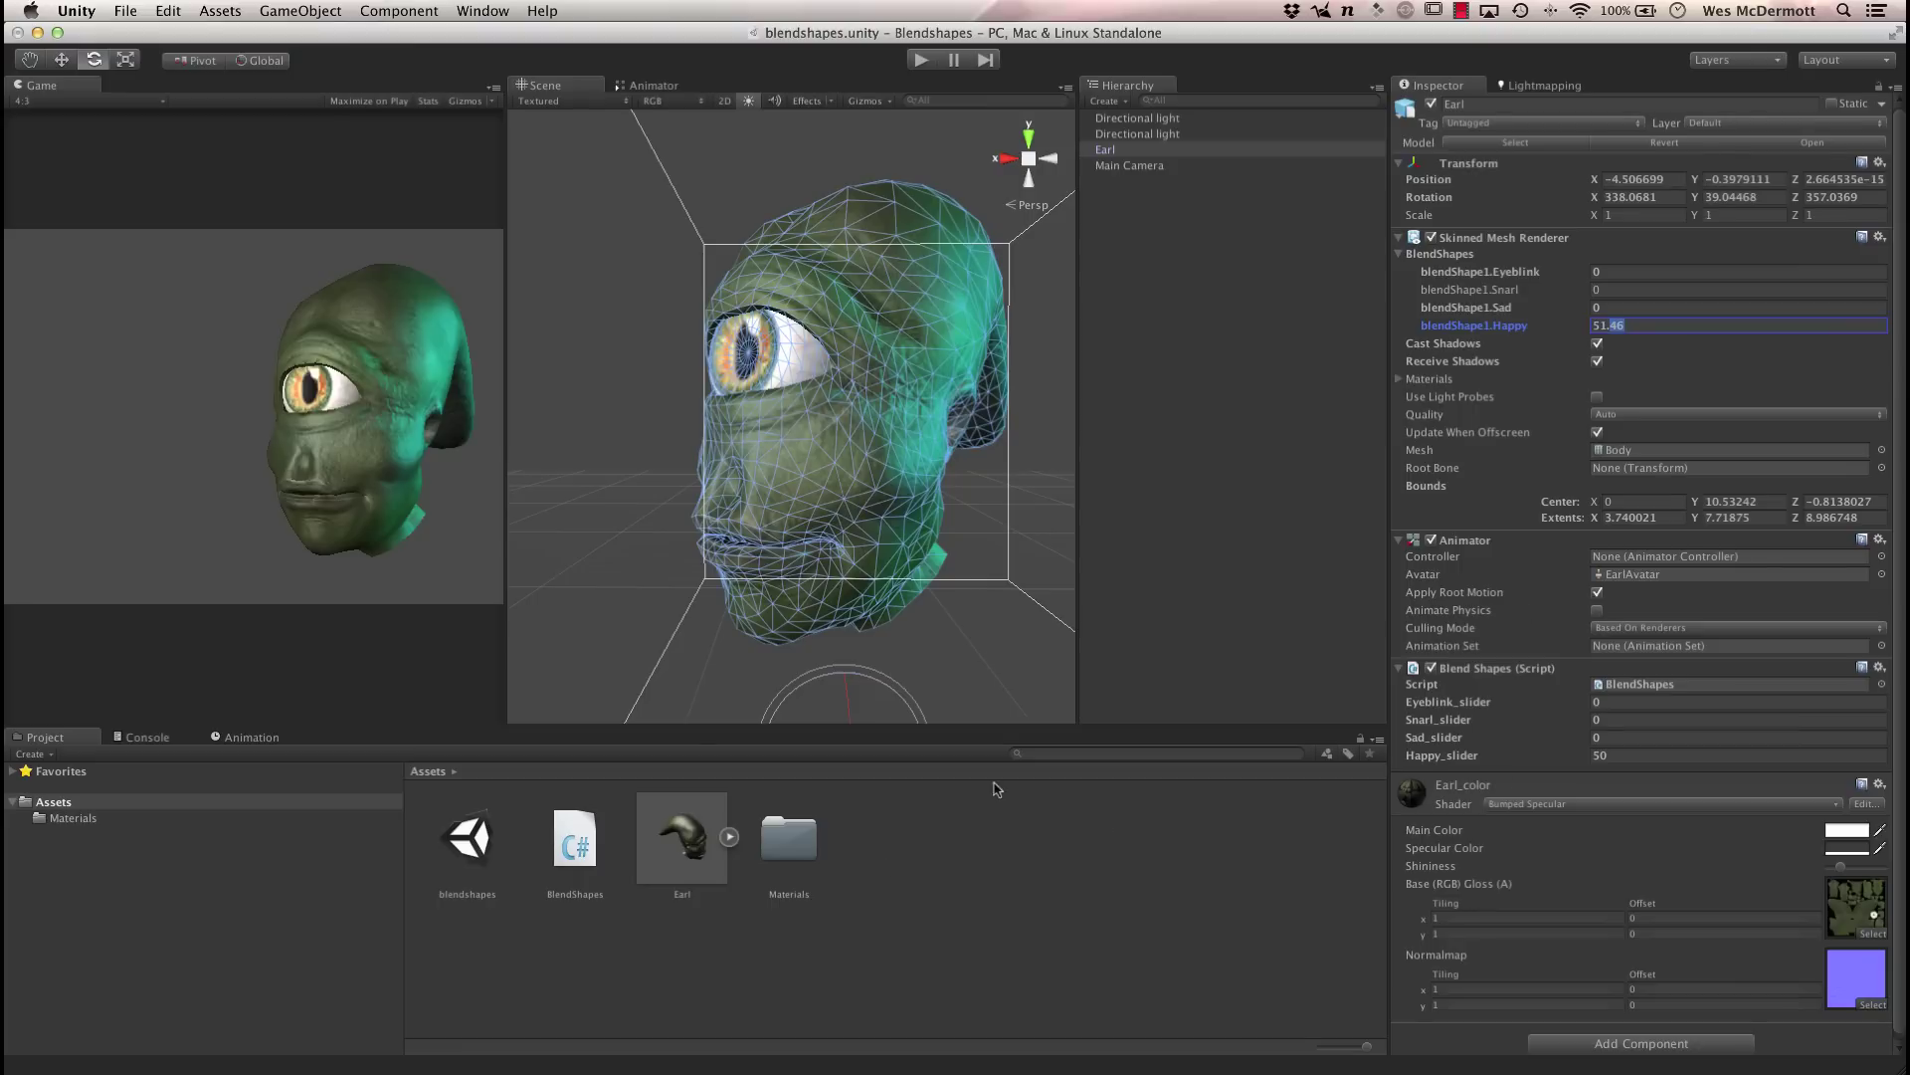
pyautogui.press('super+Tab')
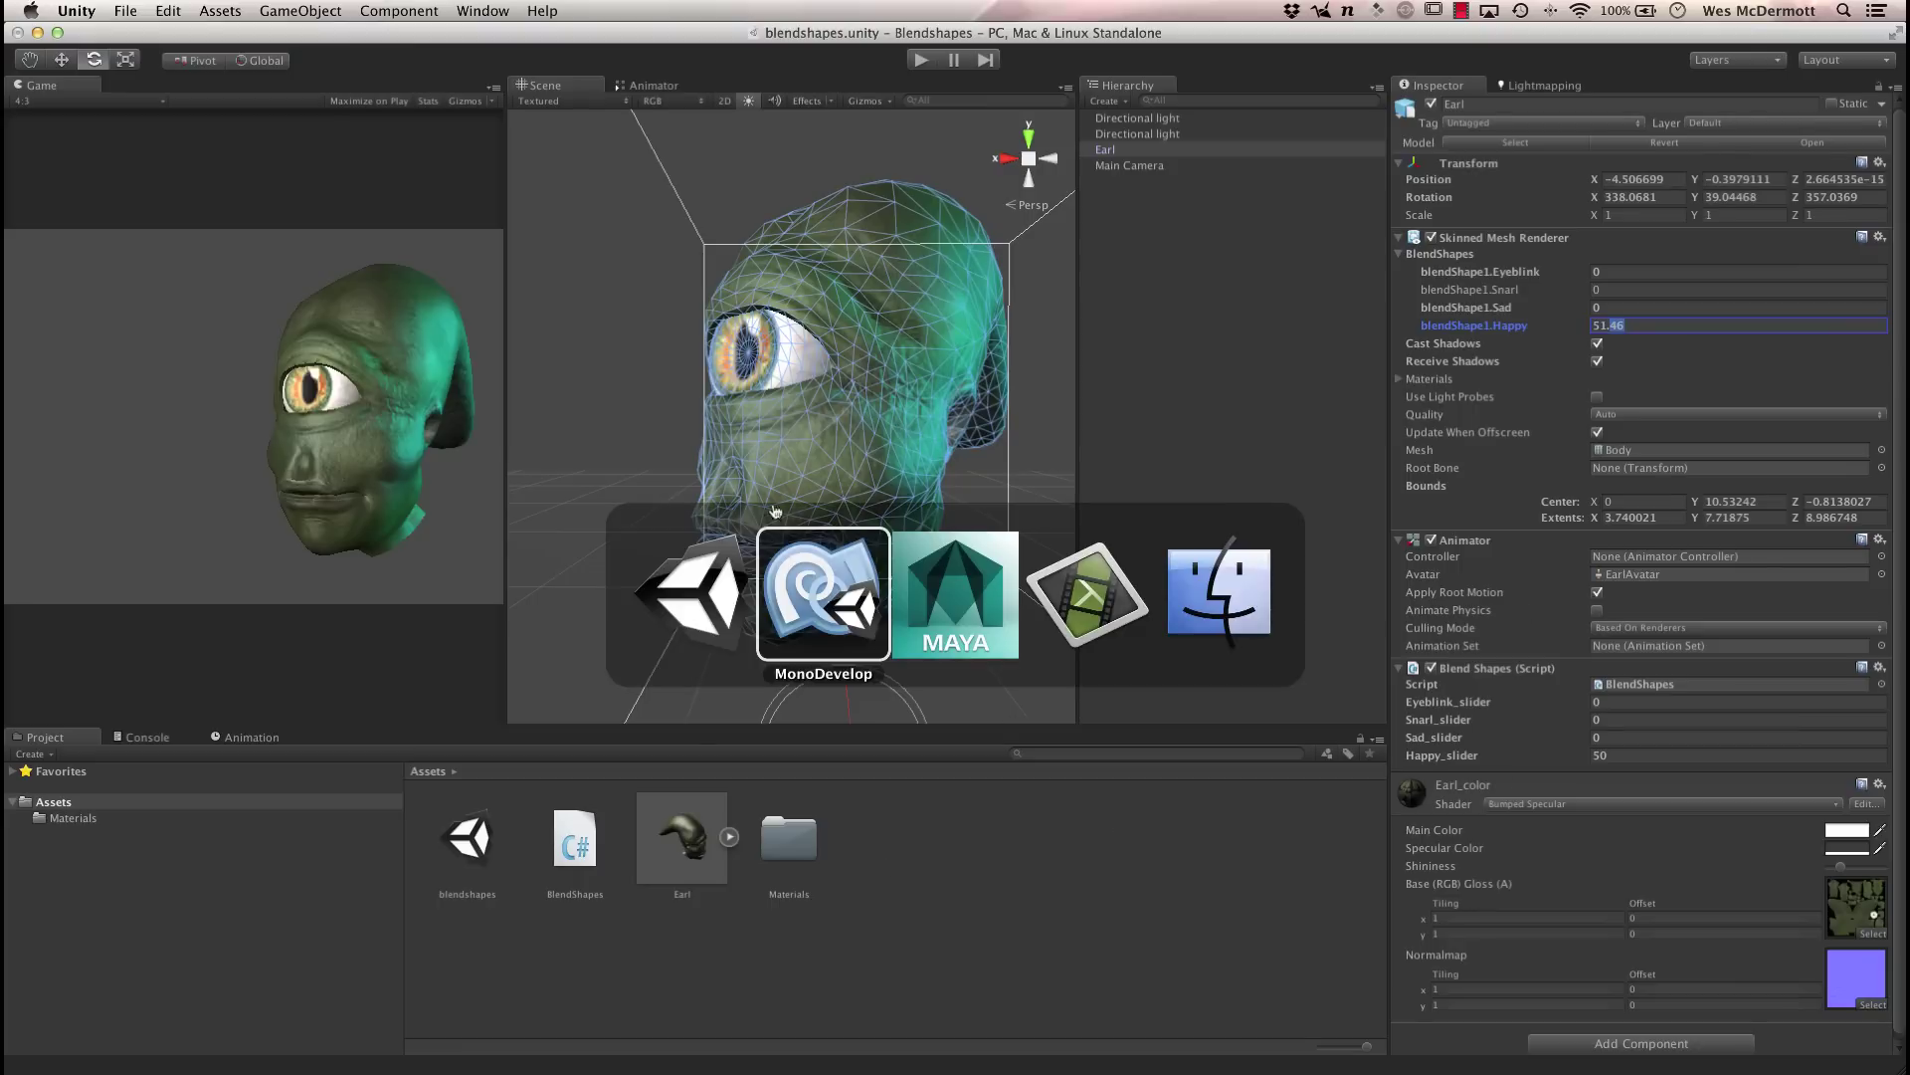
# - Review the four public float slider declarations and the SkinnedMeshRenderer field on line 11
pyautogui.click(825, 595)
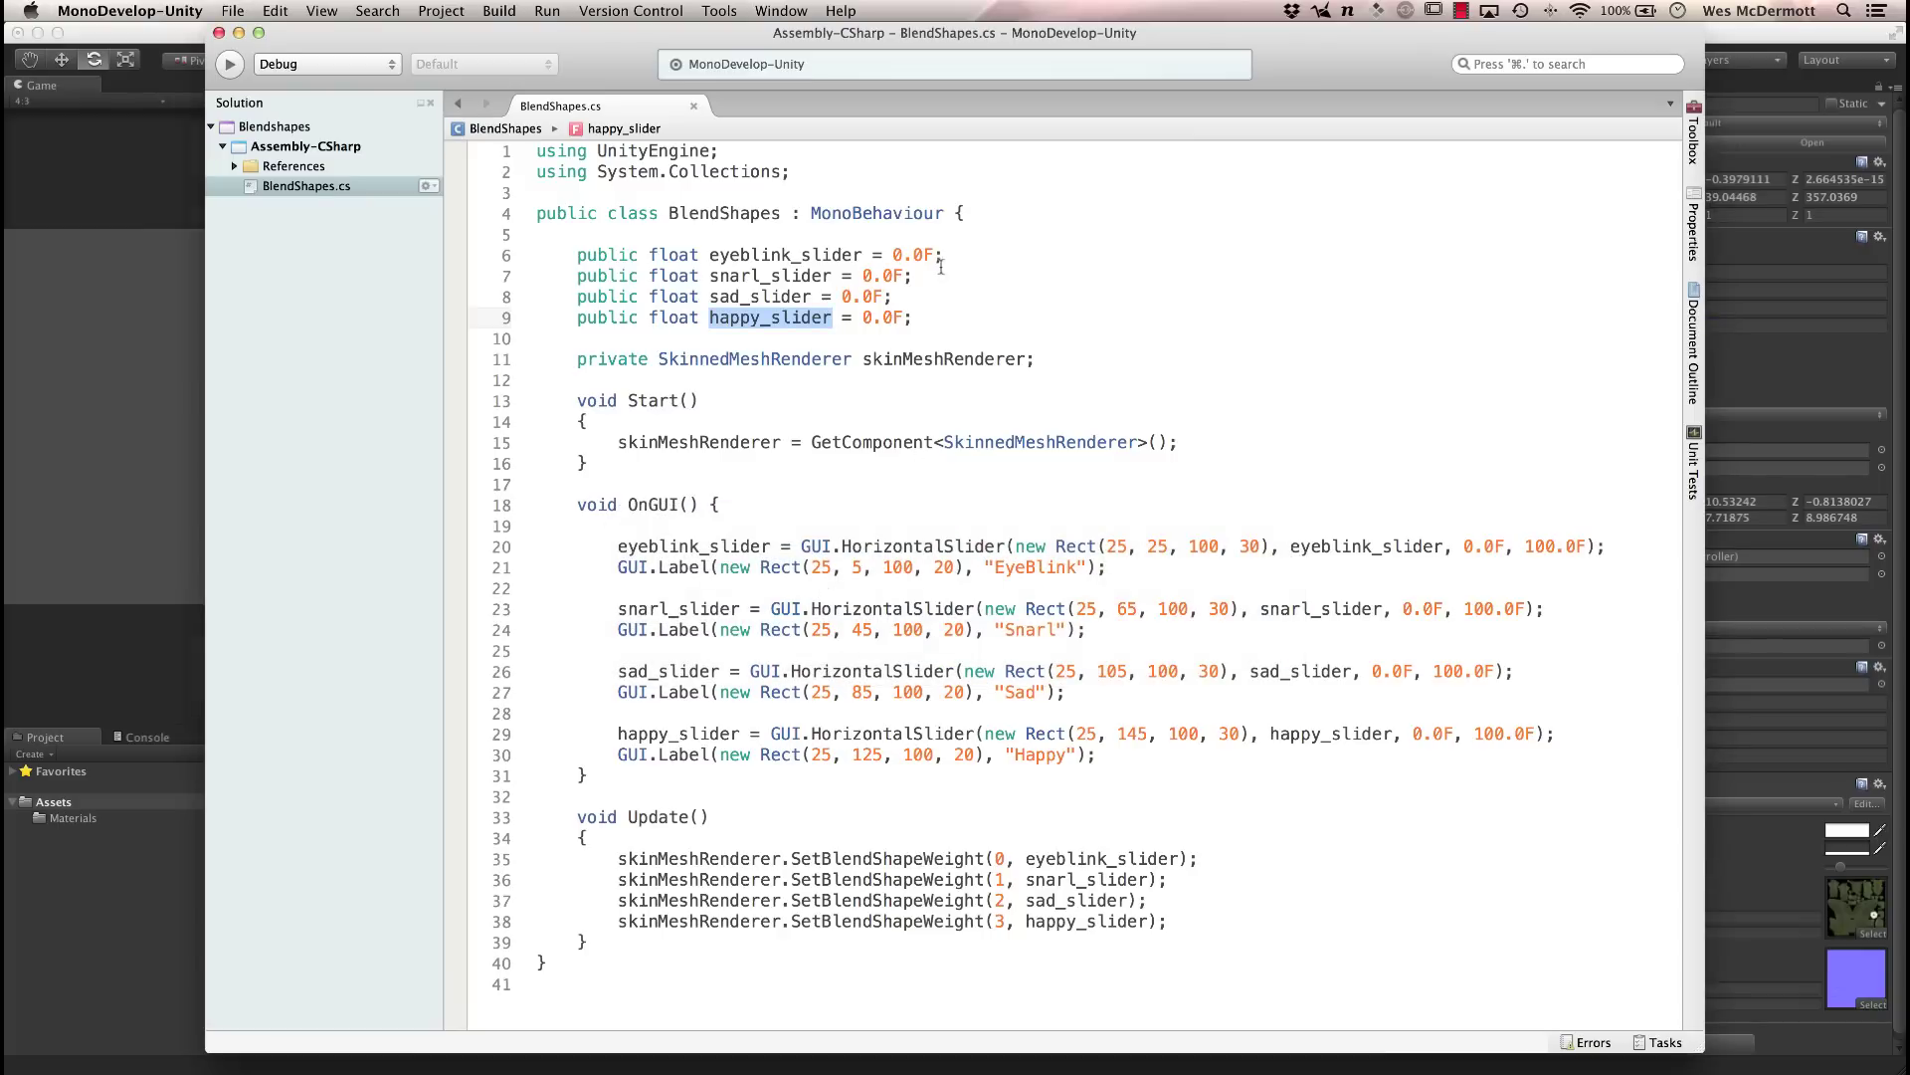
pyautogui.moveTo(575, 255); pyautogui.dragTo(966, 330)
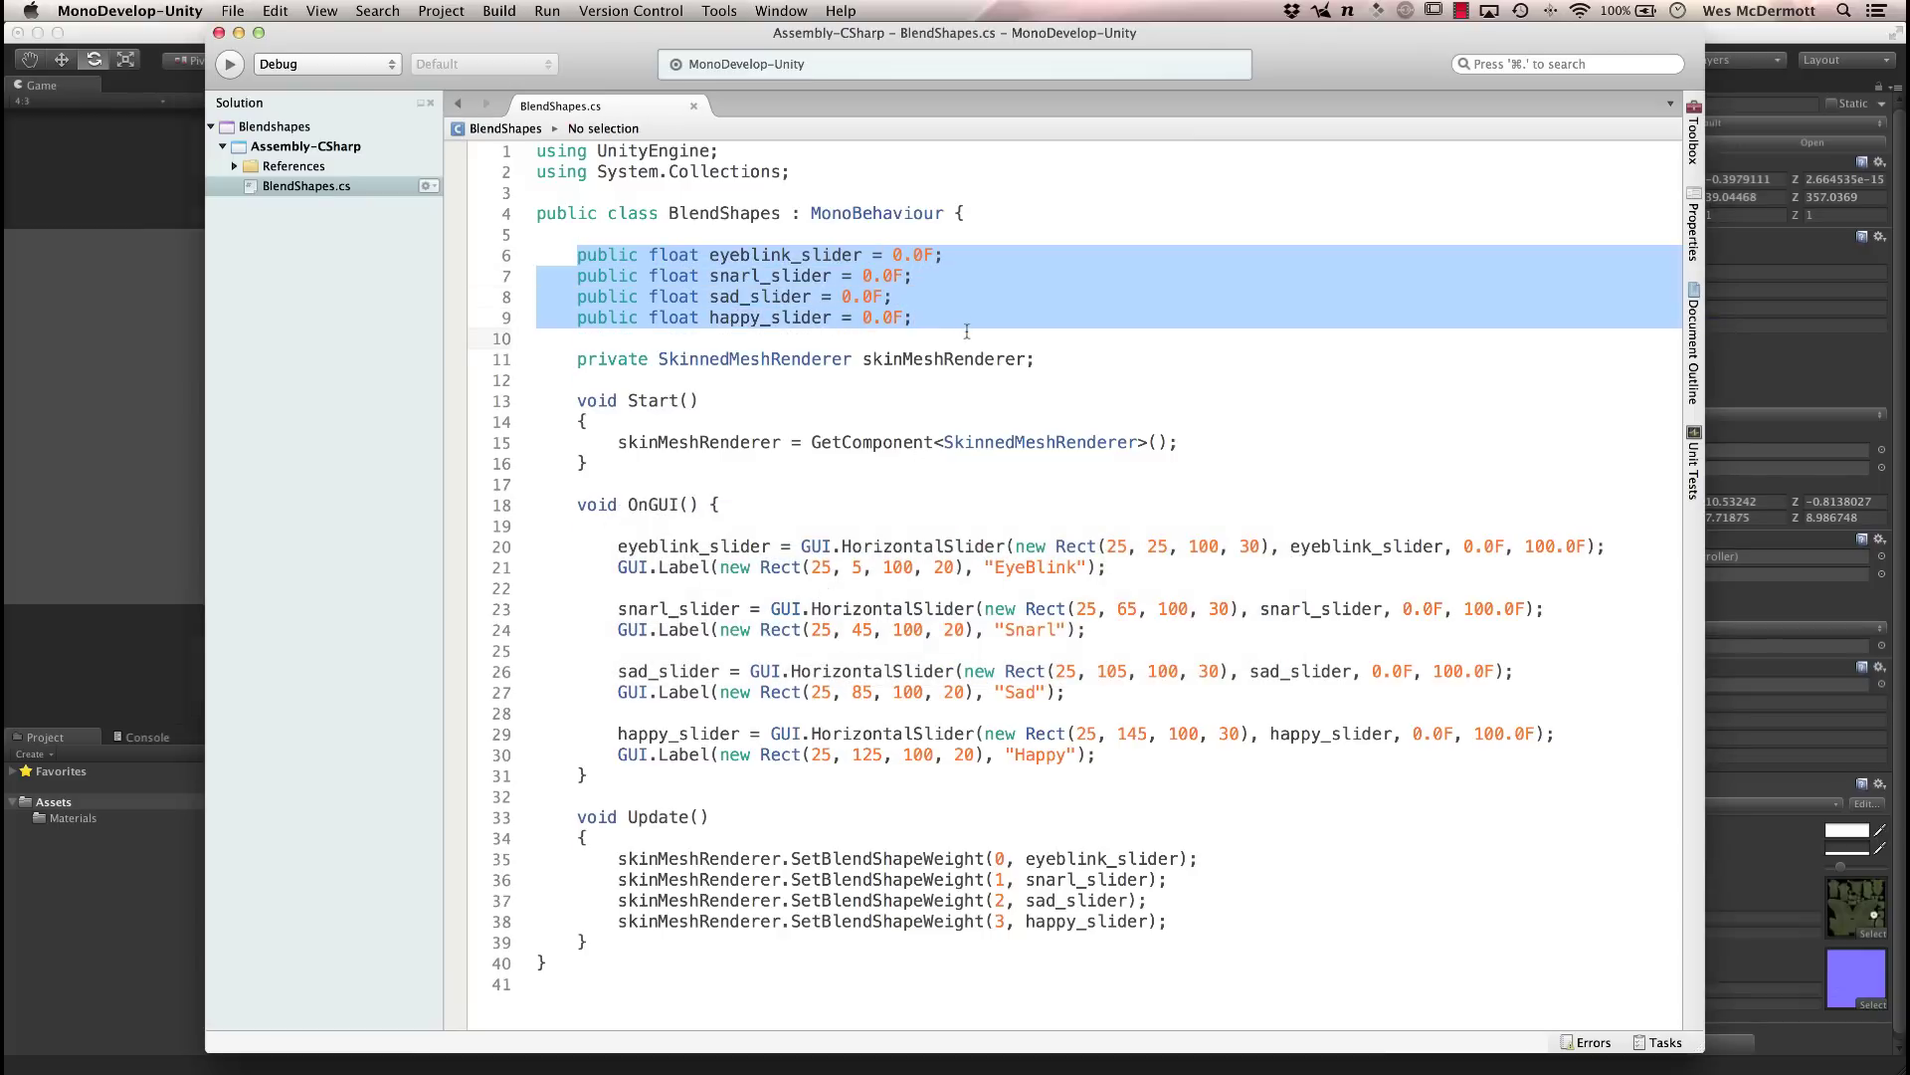
pyautogui.moveTo(575, 359); pyautogui.dragTo(1075, 360)
pyautogui.click(1075, 361)
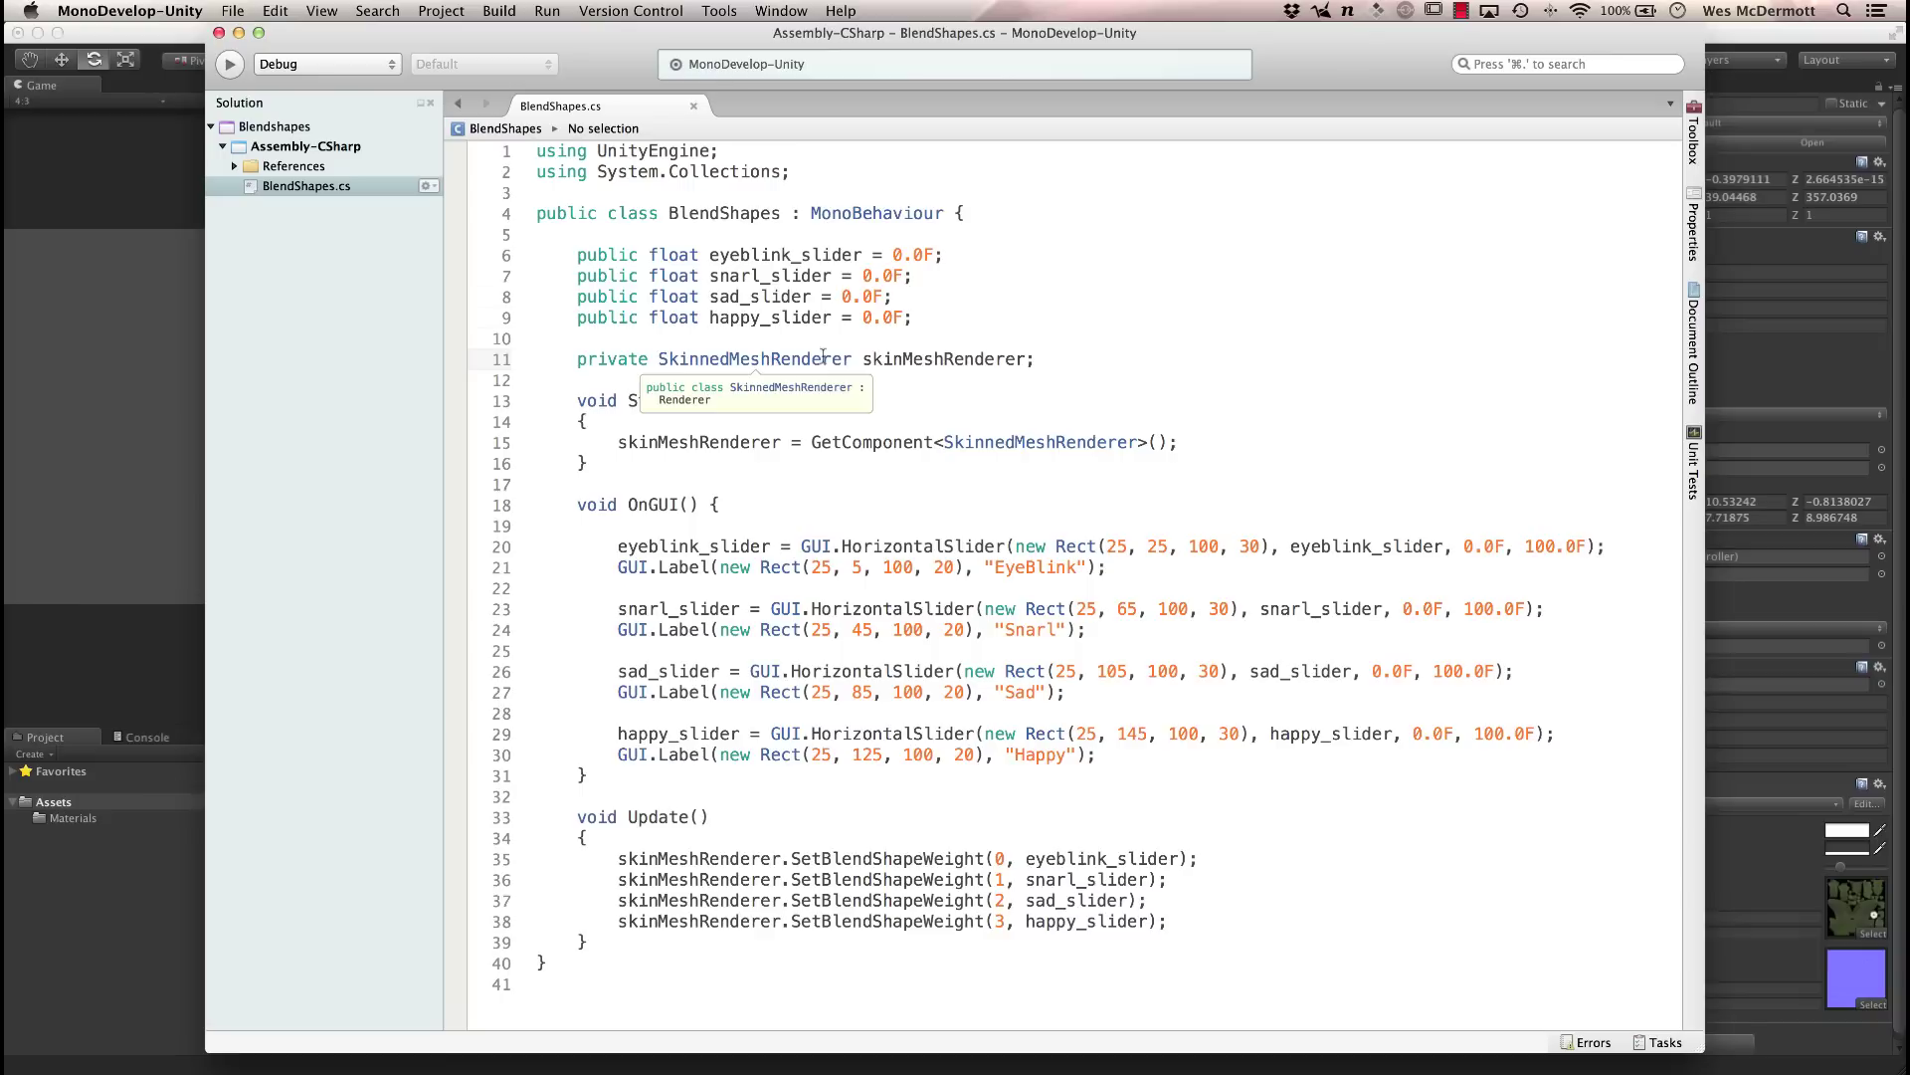
# - Select the skinMeshRenderer variable name and highlight the Start method on lines 13–16
pyautogui.doubleClick(916, 359)
pyautogui.click(1120, 370)
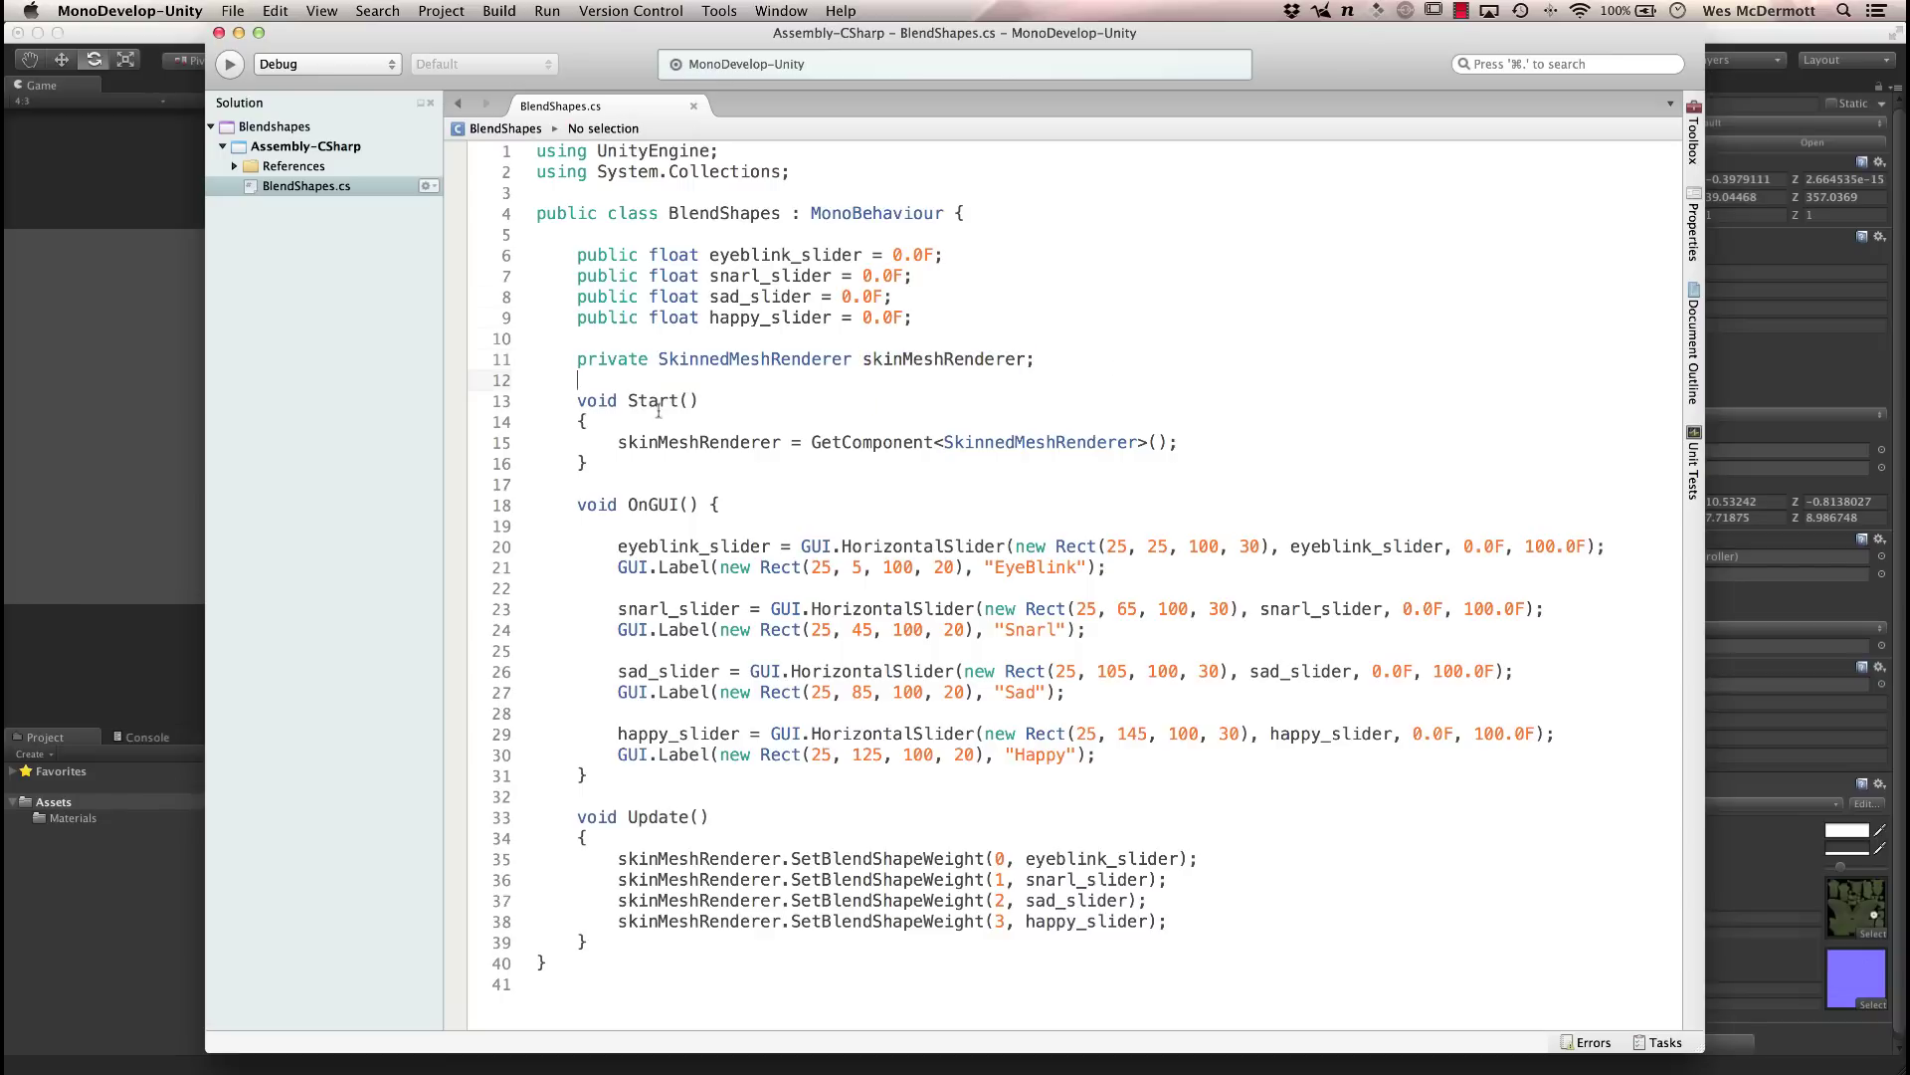
pyautogui.moveTo(551, 397); pyautogui.dragTo(588, 463)
pyautogui.click(750, 468)
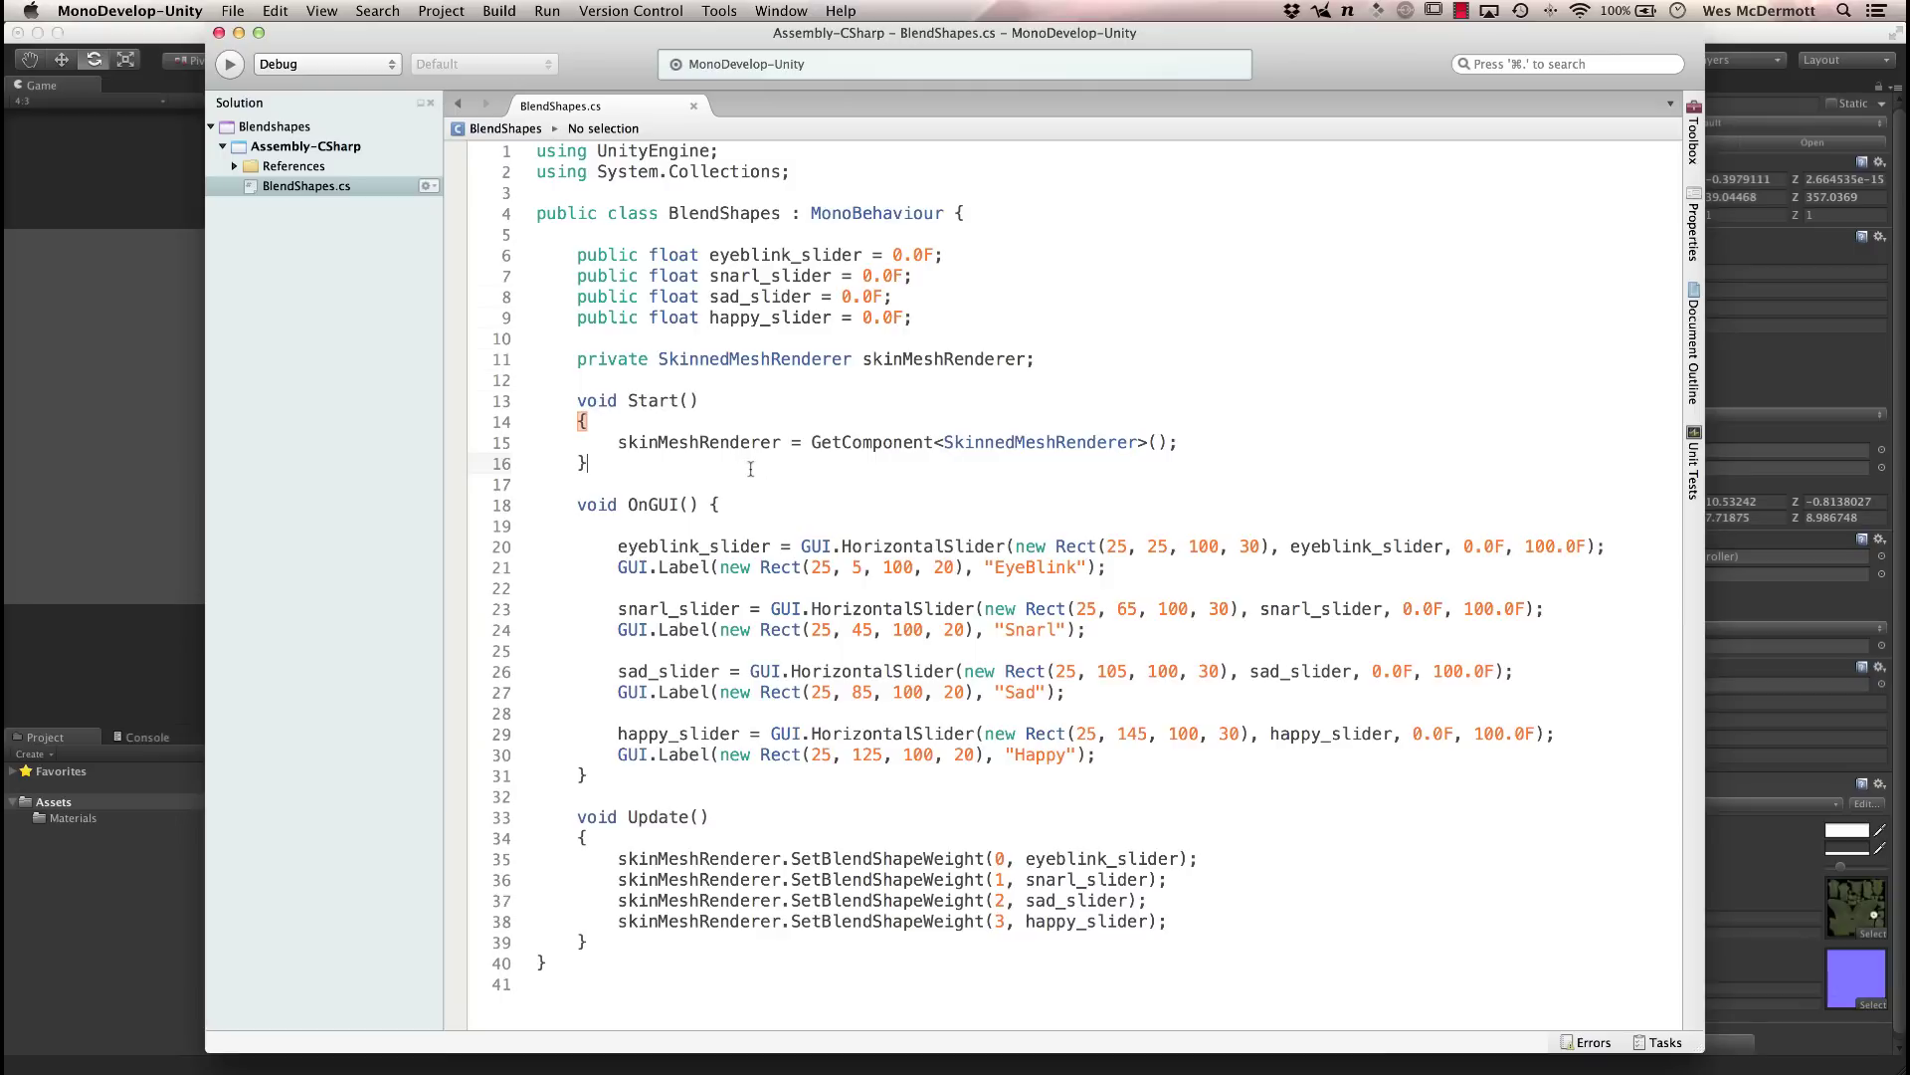